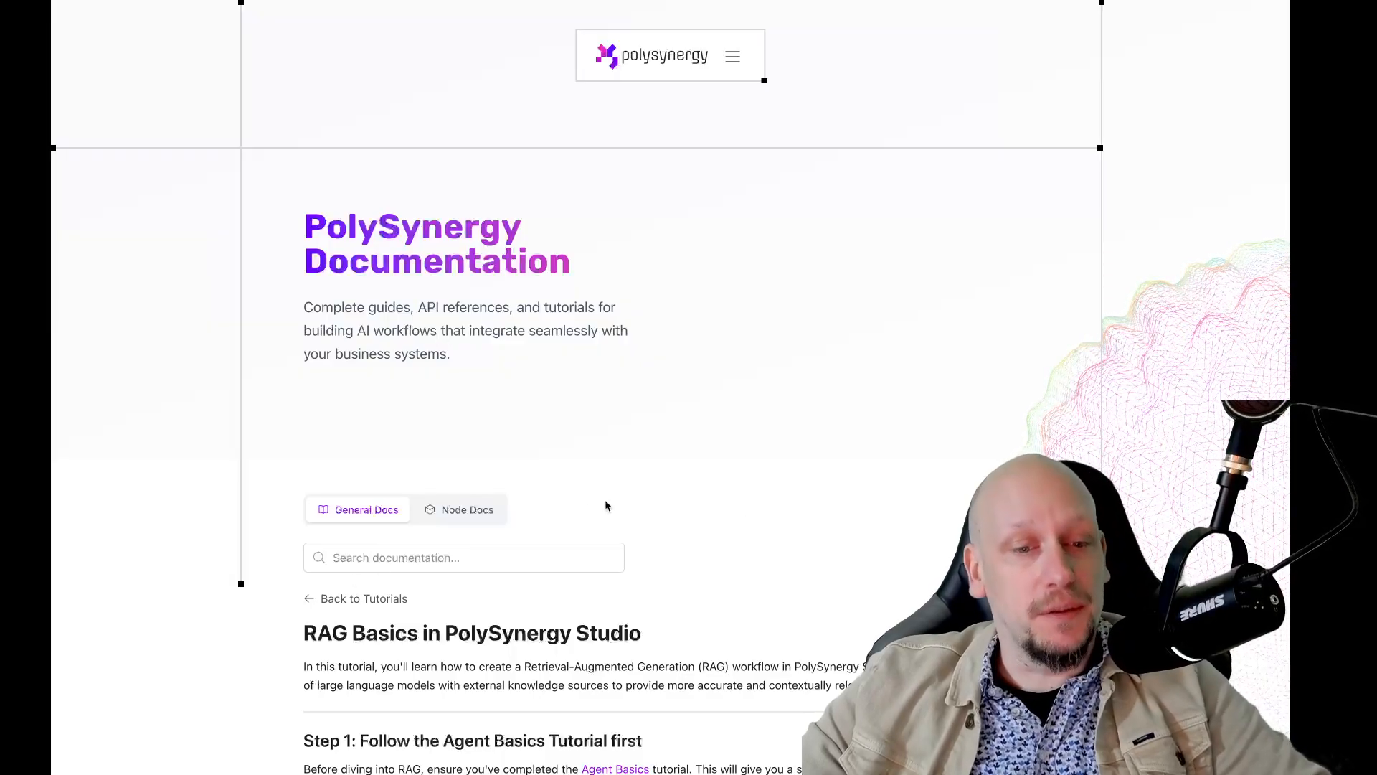
# Step: Review the RAG Basics tutorial in the PolySynergy documentation, from the Qdrant account setup through the file selection node section
pyautogui.scroll(-3, 606, 505)
pyautogui.scroll(2, 606, 505)
pyautogui.scroll(1, 605, 506)
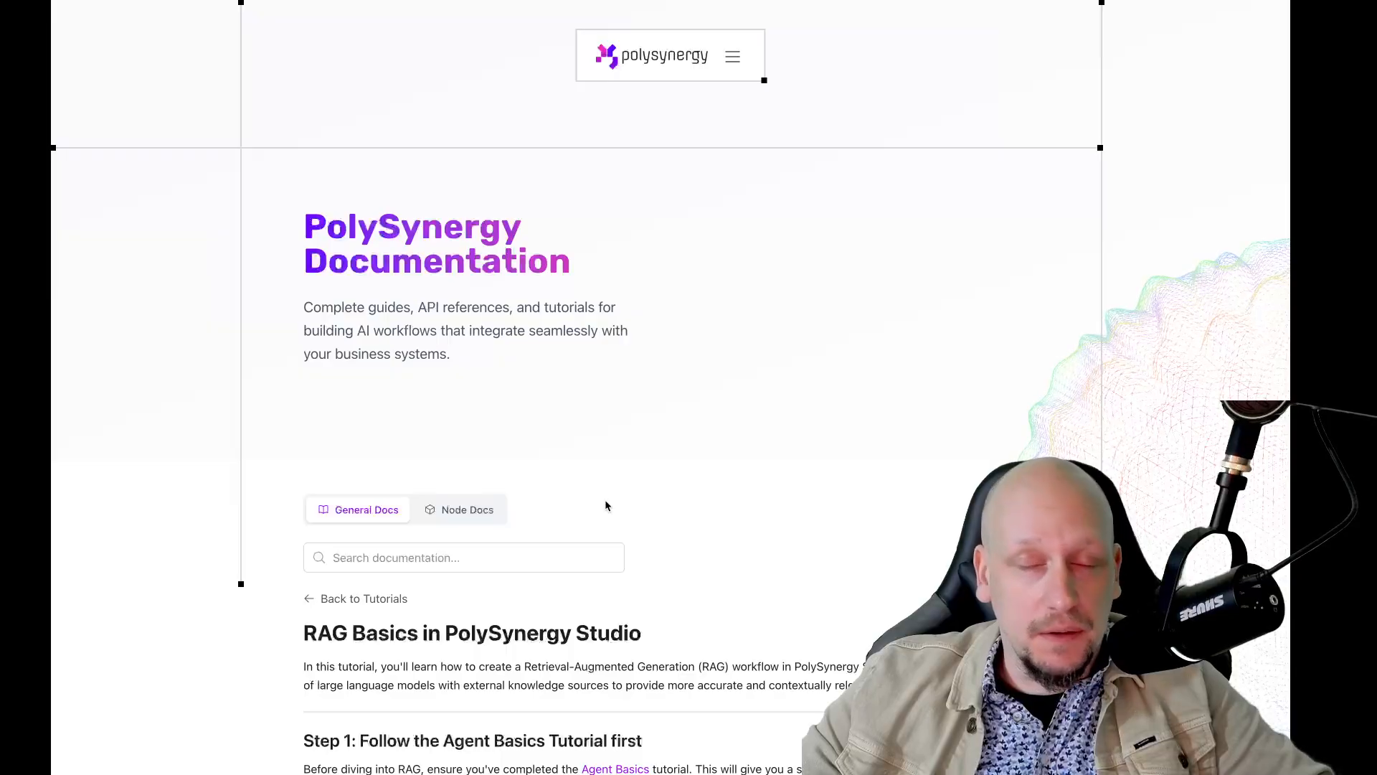
pyautogui.scroll(-5, 604, 506)
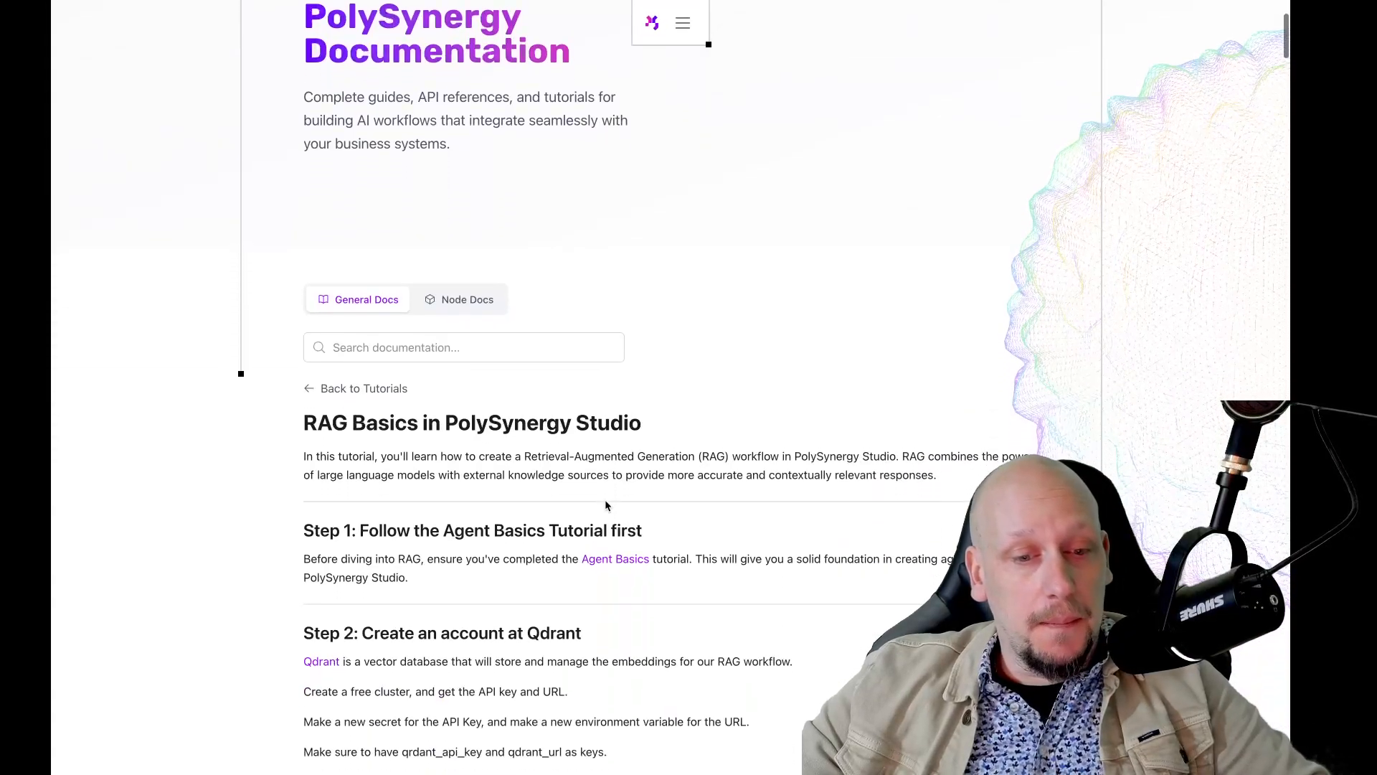
pyautogui.scroll(-5, 604, 505)
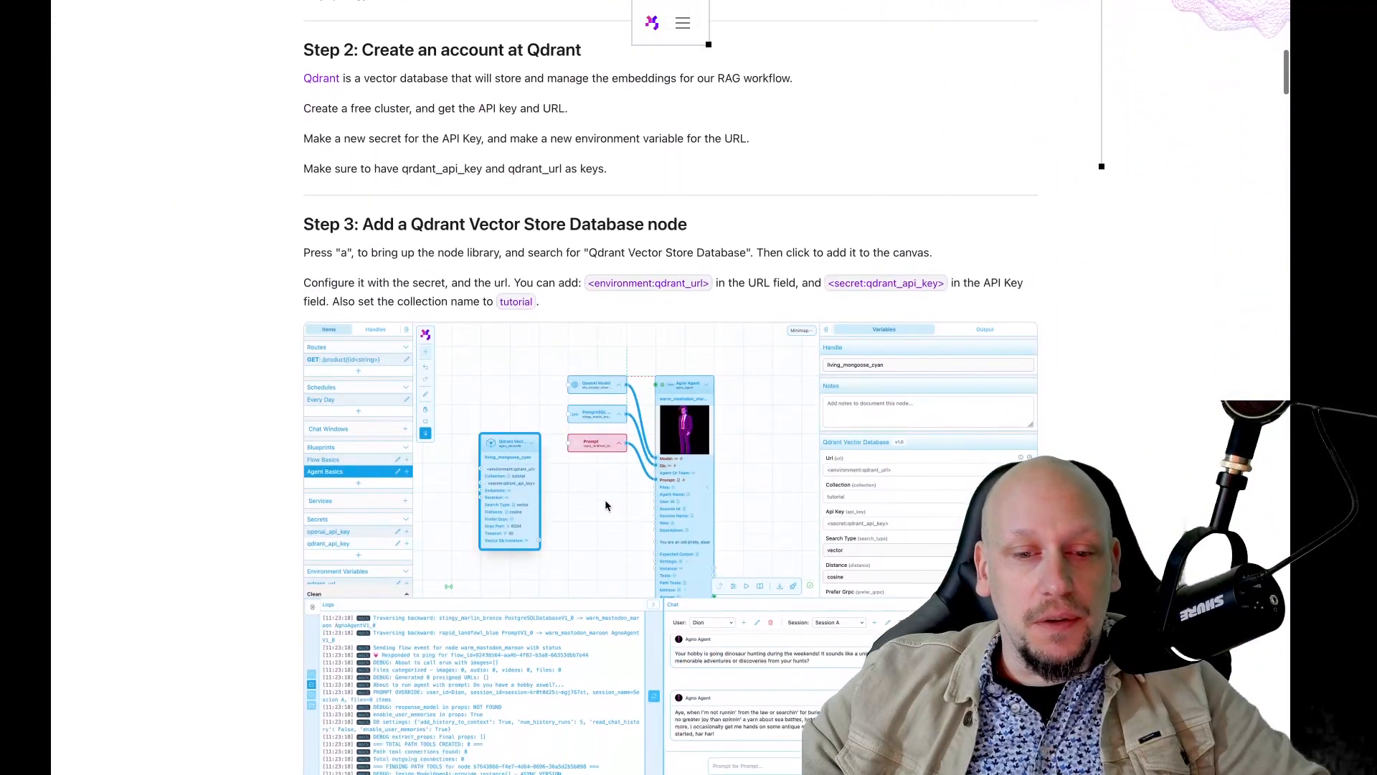
pyautogui.scroll(-10, 605, 505)
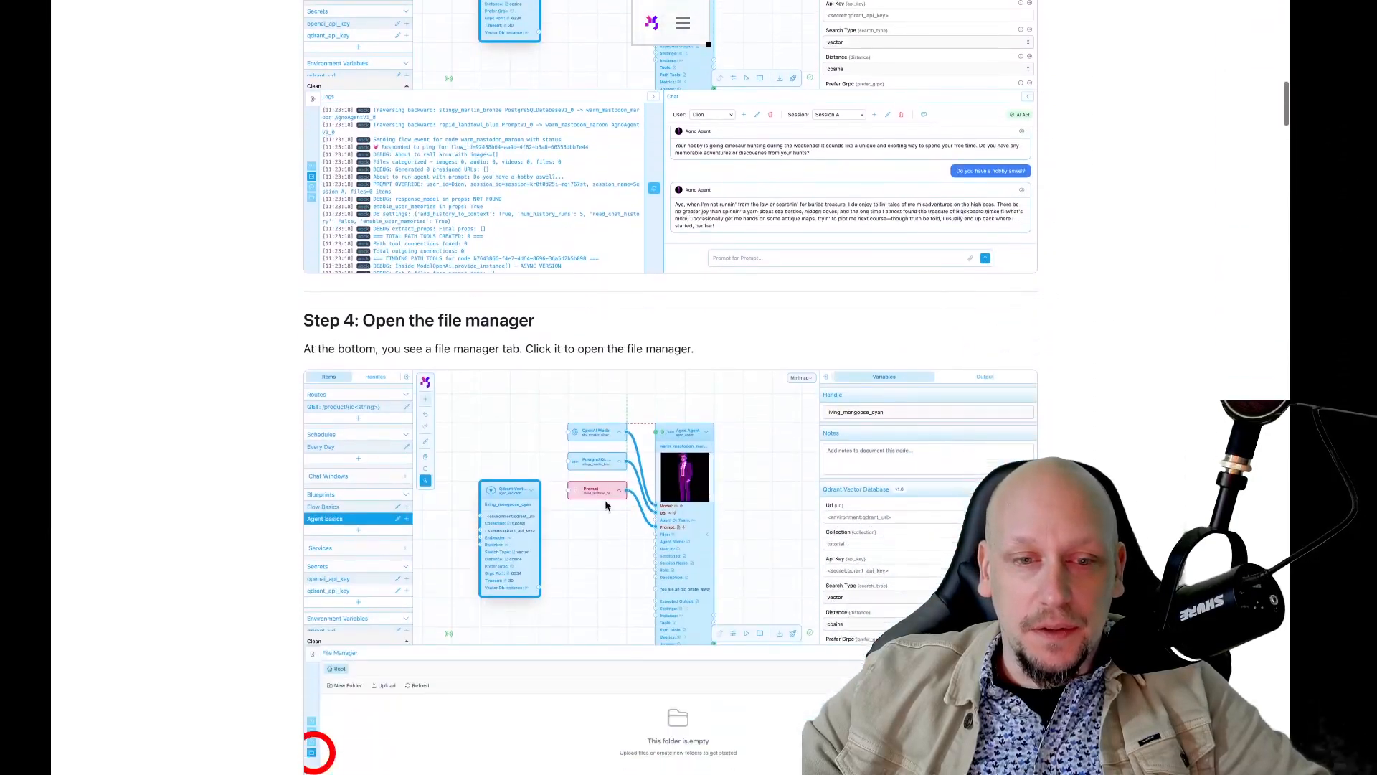
pyautogui.scroll(-6, 604, 505)
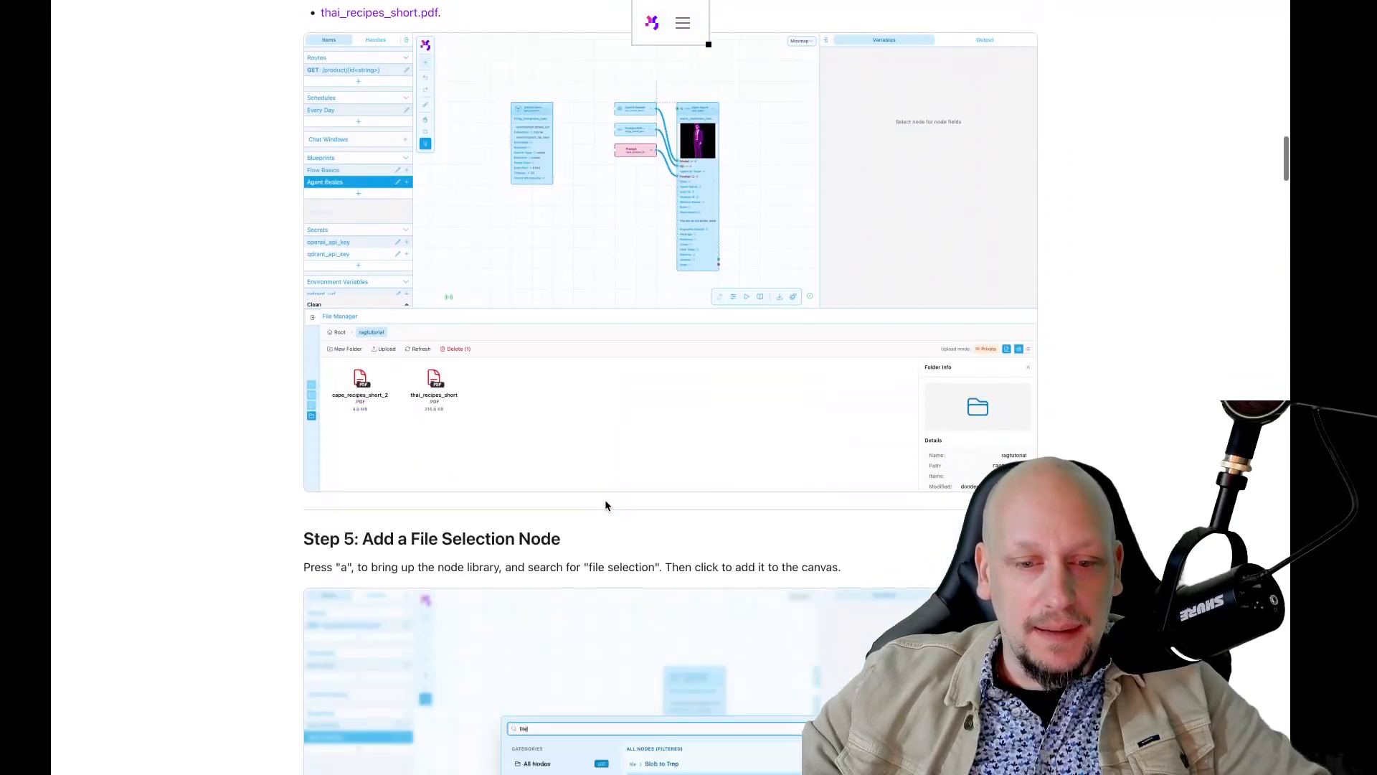
pyautogui.scroll(15, 604, 506)
pyautogui.scroll(10, 604, 502)
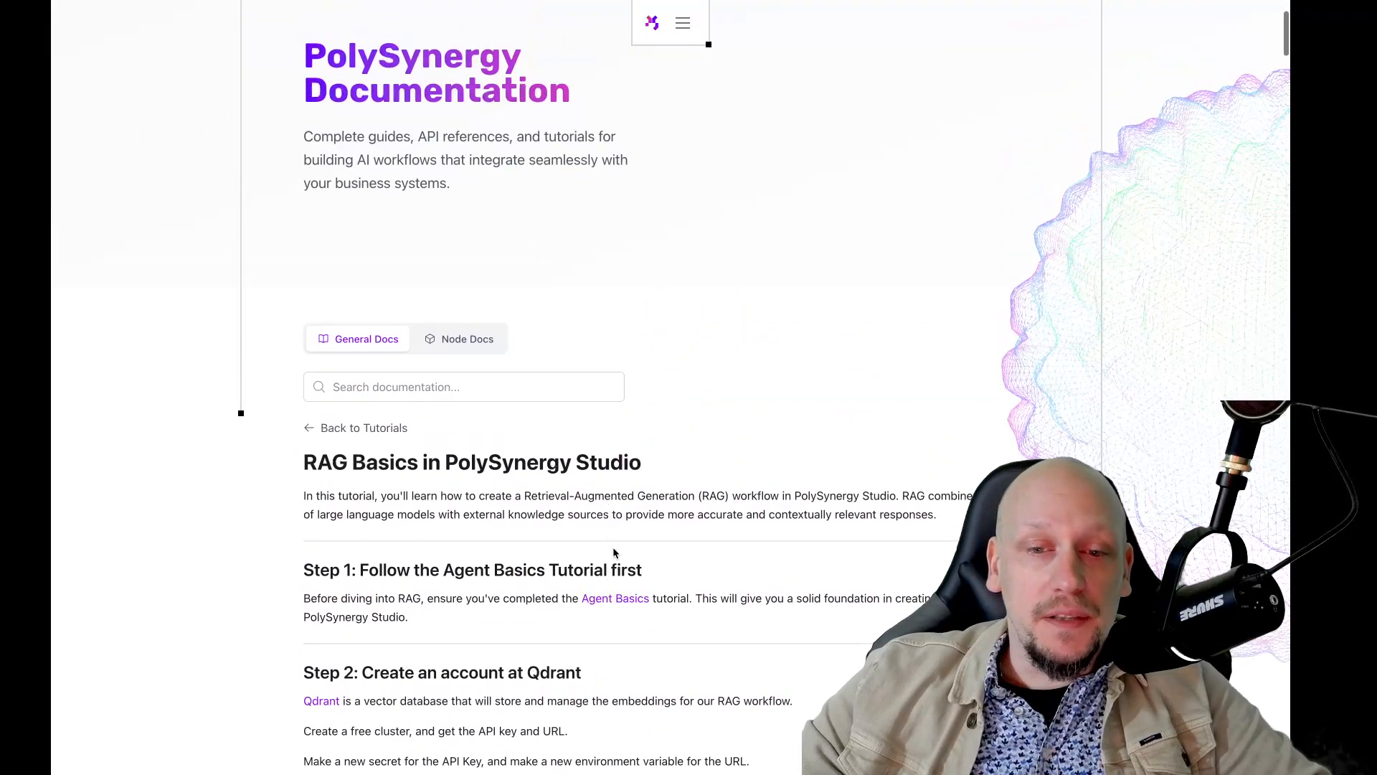
# Step: Switch to the PolySynergy blueprint editor and examine the Basics flow with its model, database, prompt and agent nodes
pyautogui.hotkey('ctrl', 'Up')
pyautogui.click(808, 43)
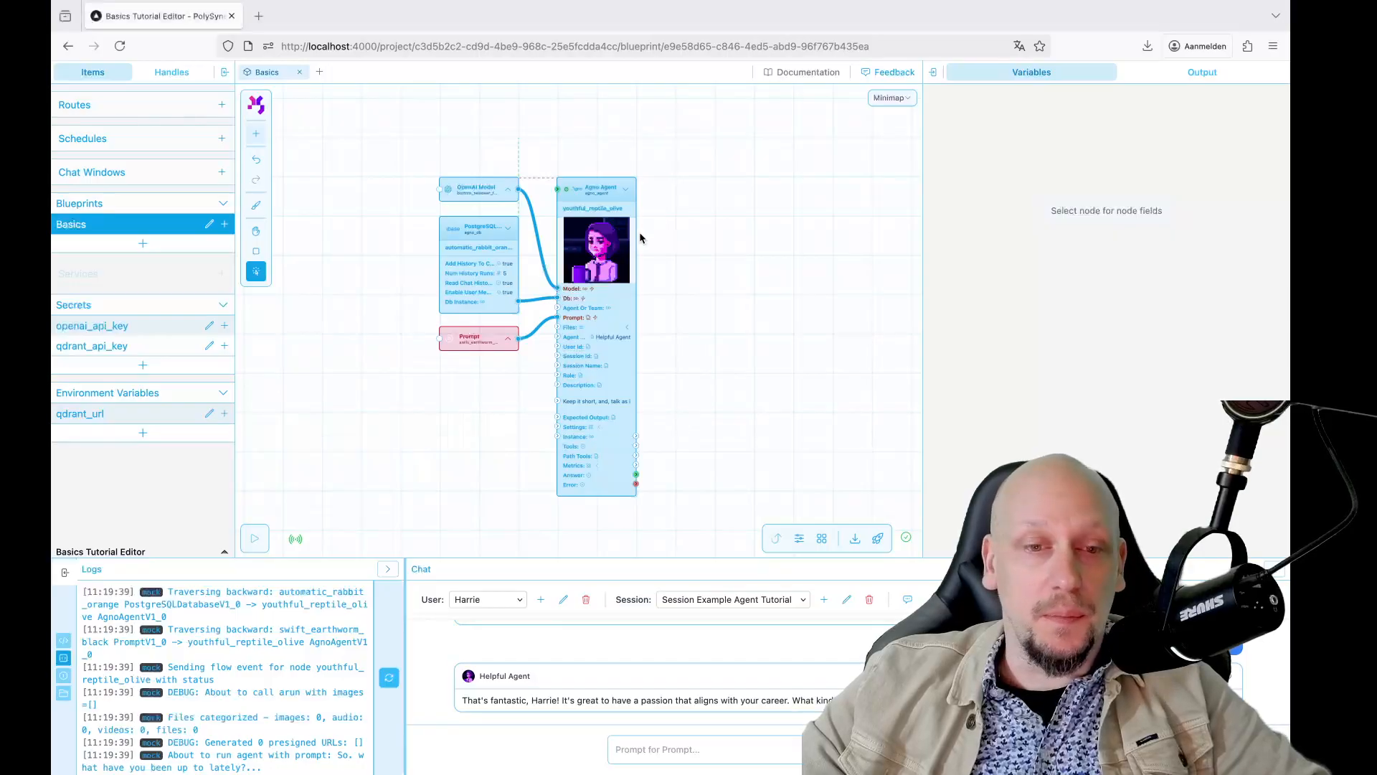
pyautogui.press('h')
pyautogui.moveTo(673, 241); pyautogui.dragTo(704, 227)
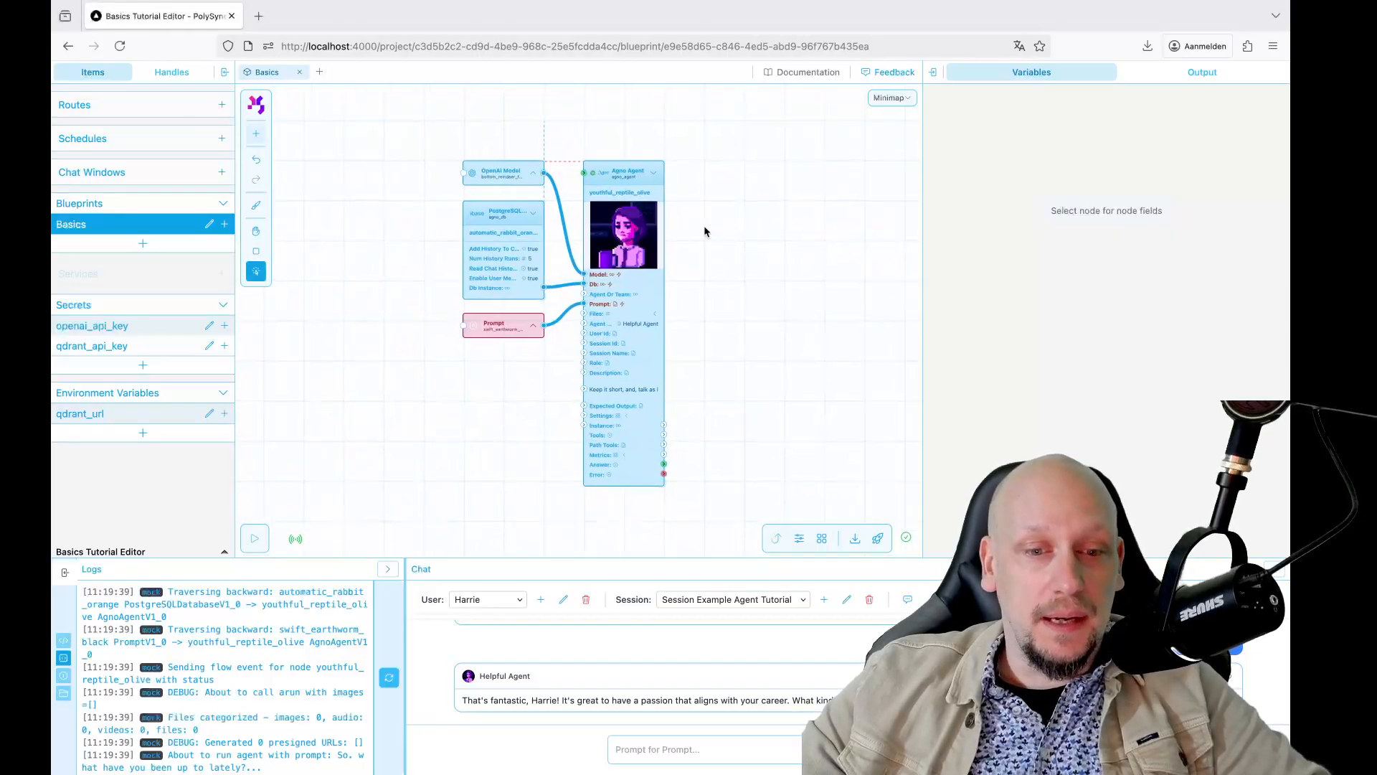
pyautogui.scroll(2, 703, 226)
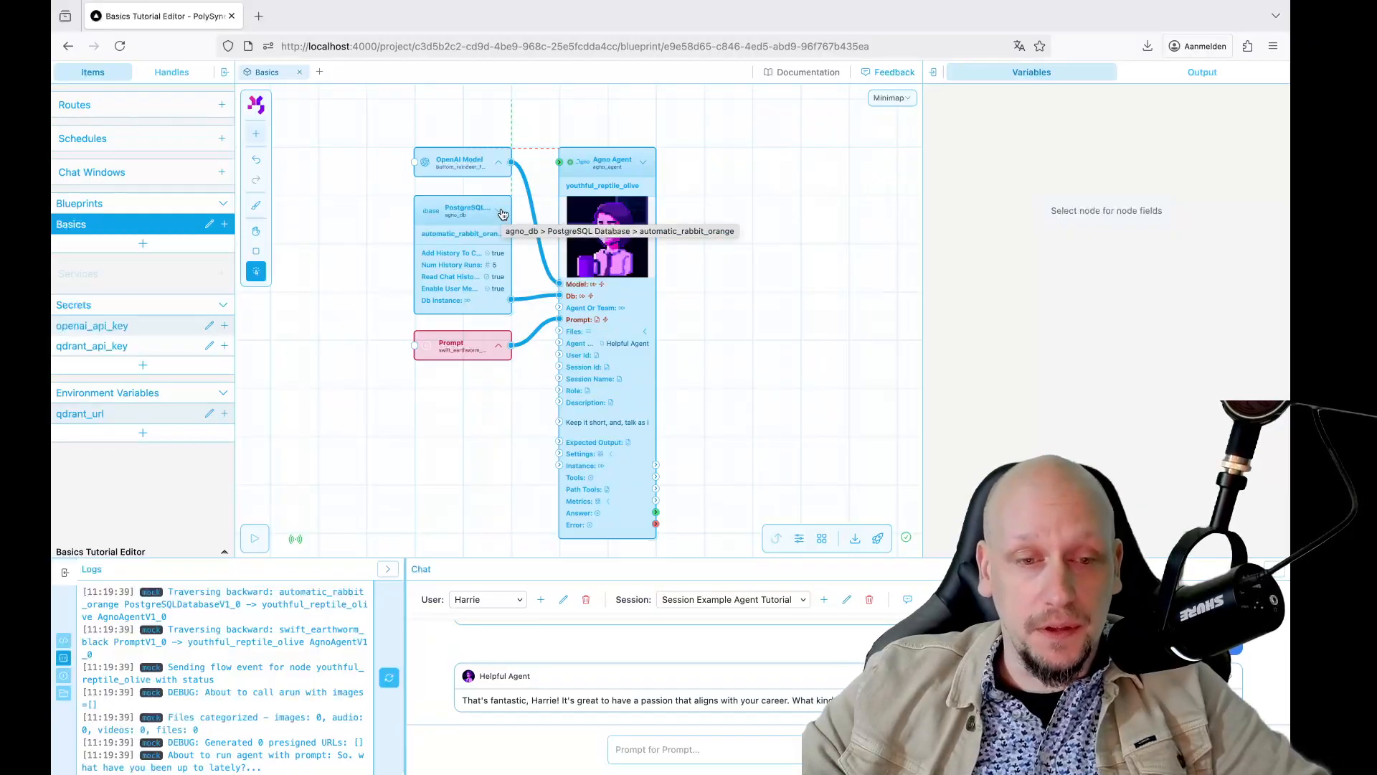
pyautogui.moveTo(370, 366); pyautogui.dragTo(382, 350)
pyautogui.click(621, 261)
pyautogui.click(744, 244)
pyautogui.scroll(2, 610, 222)
pyautogui.scroll(1, 610, 222)
pyautogui.scroll(-3, 610, 222)
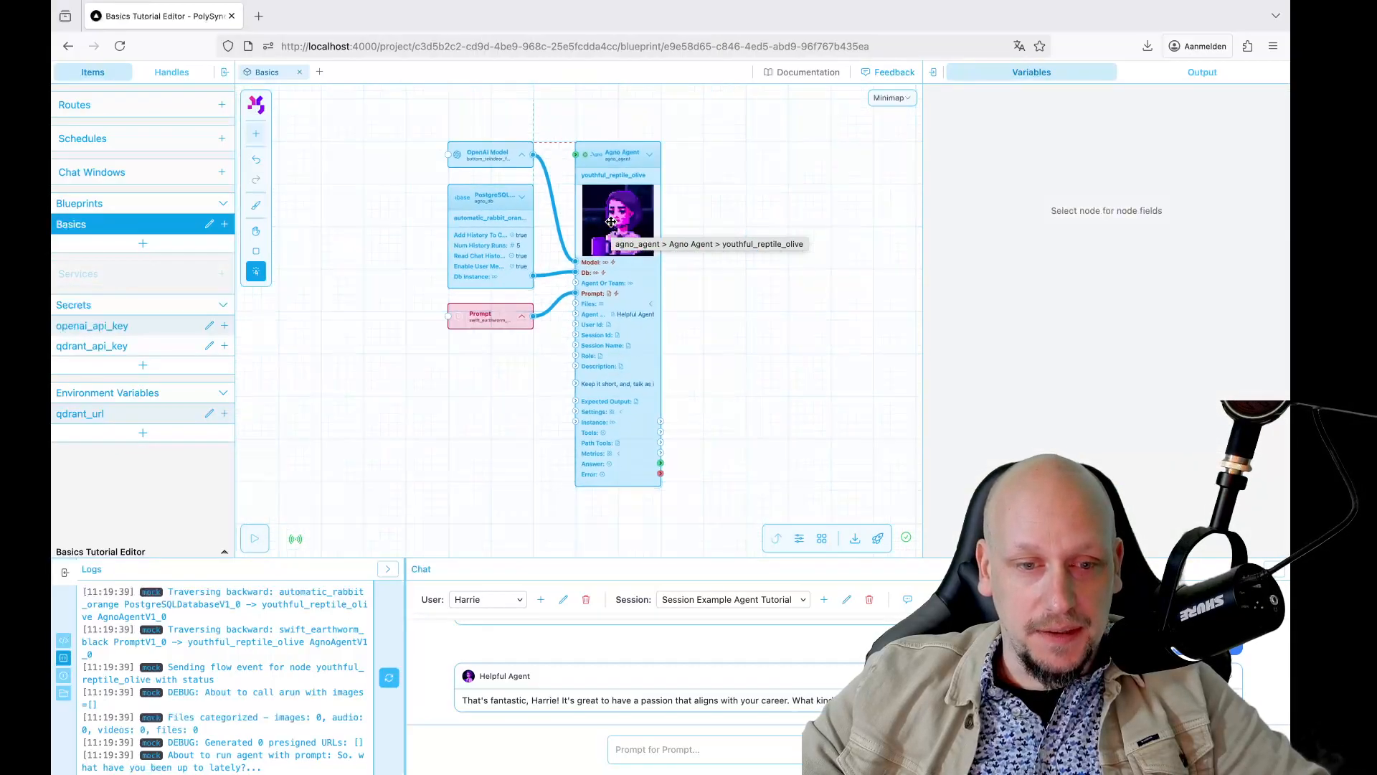
pyautogui.scroll(1, 611, 254)
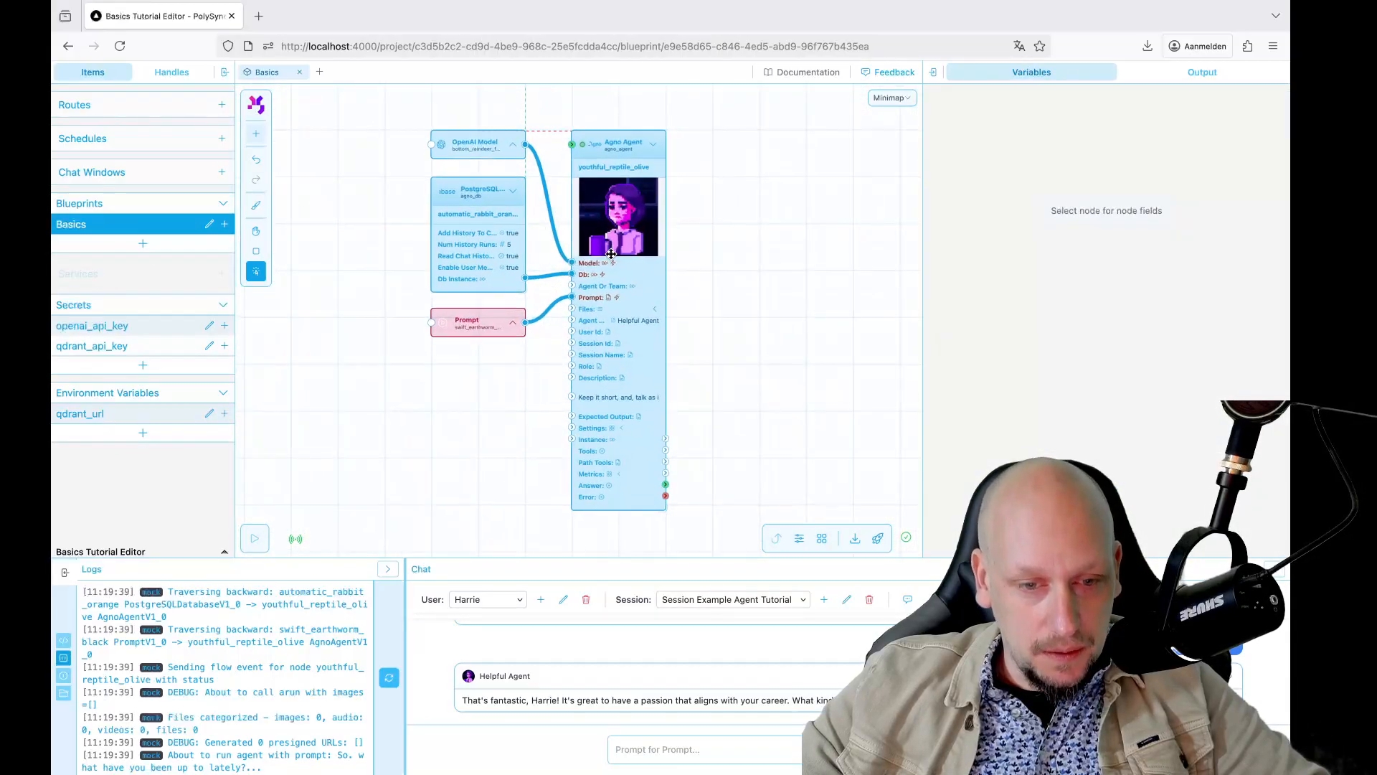
# Step: Collapse the PostgreSQL database node and move the Prompt node up directly beneath it
pyautogui.click(513, 191)
pyautogui.moveTo(495, 326); pyautogui.dragTo(495, 242)
pyautogui.click(714, 239)
pyautogui.moveTo(715, 239); pyautogui.dragTo(723, 216)
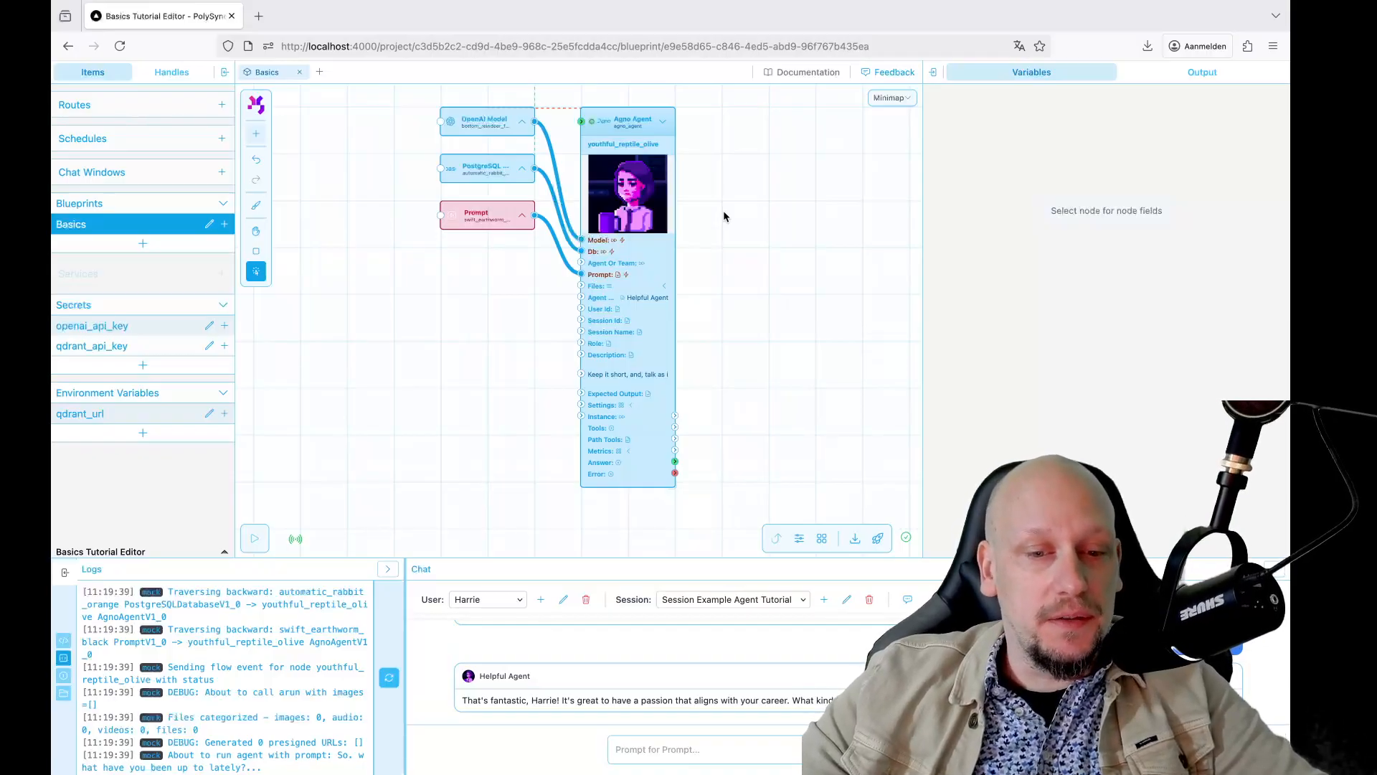
pyautogui.moveTo(437, 386); pyautogui.dragTo(435, 535)
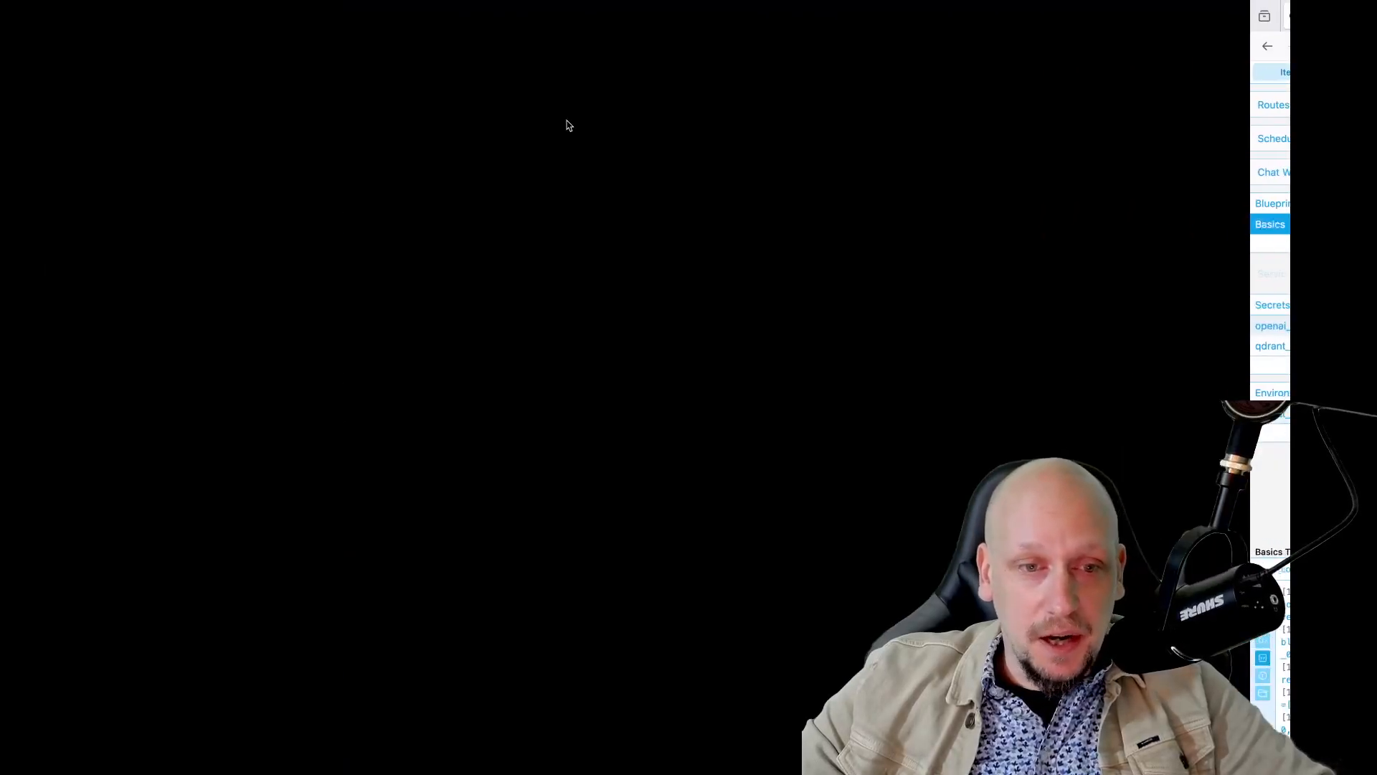
# Step: Switch to the documentation browser window and view the Qdrant Cloud recipes cluster overview and the cluster's collections list
pyautogui.click(437, 41)
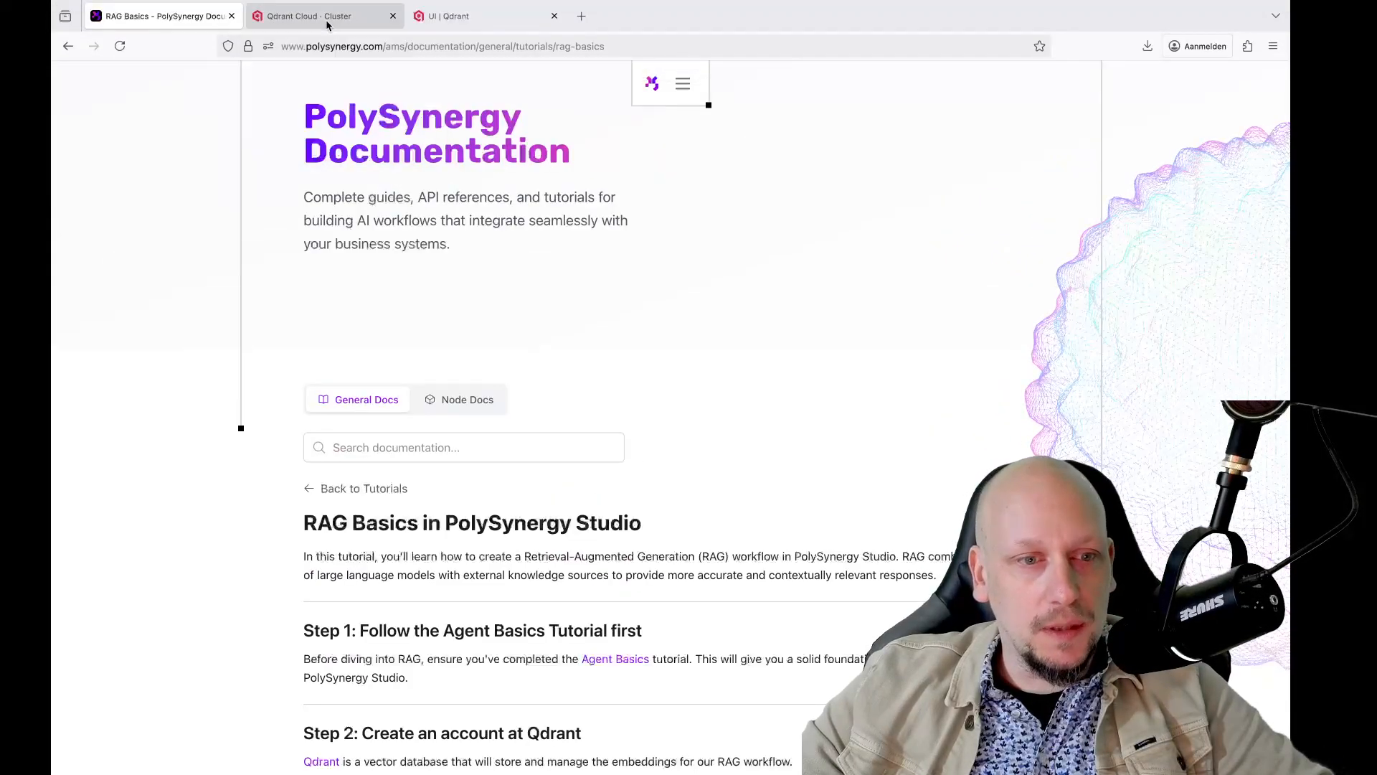
pyautogui.click(326, 17)
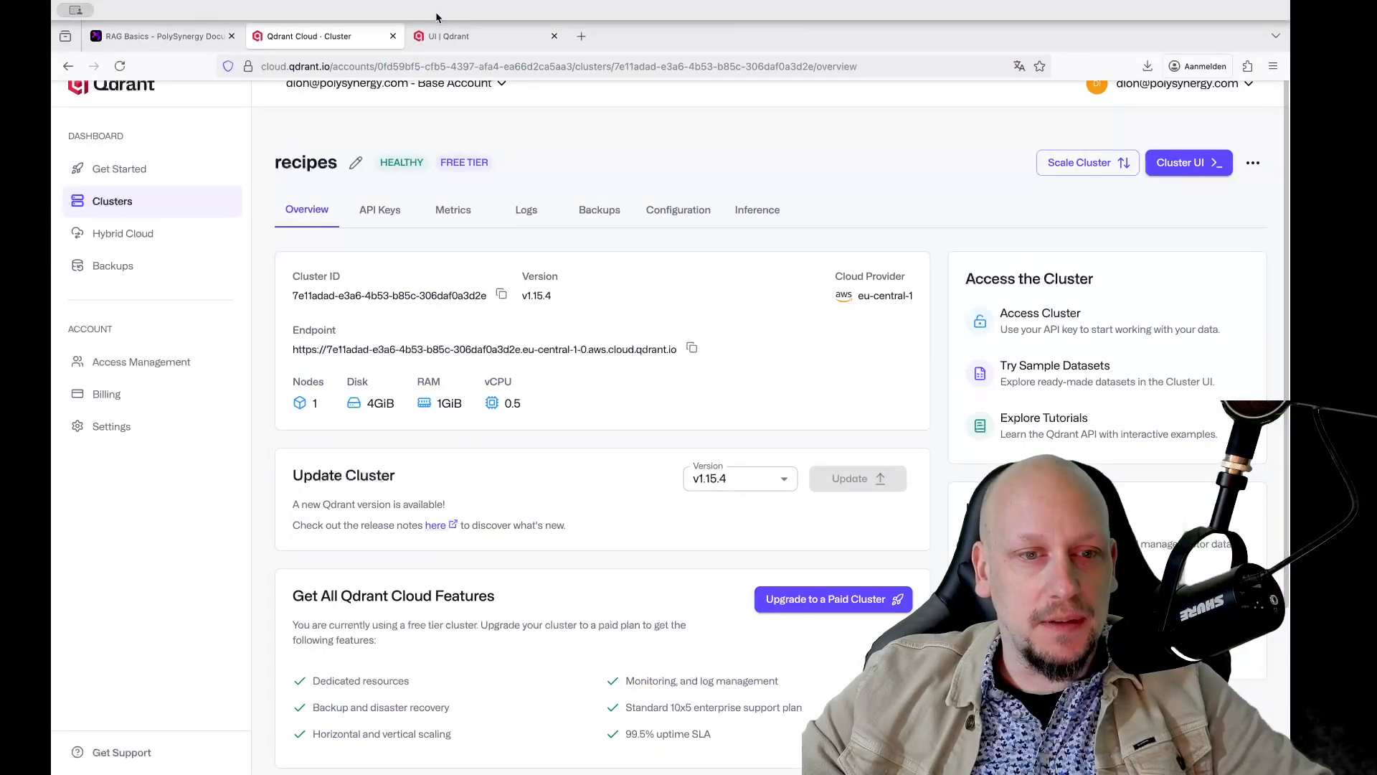
pyautogui.moveTo(440, 29)
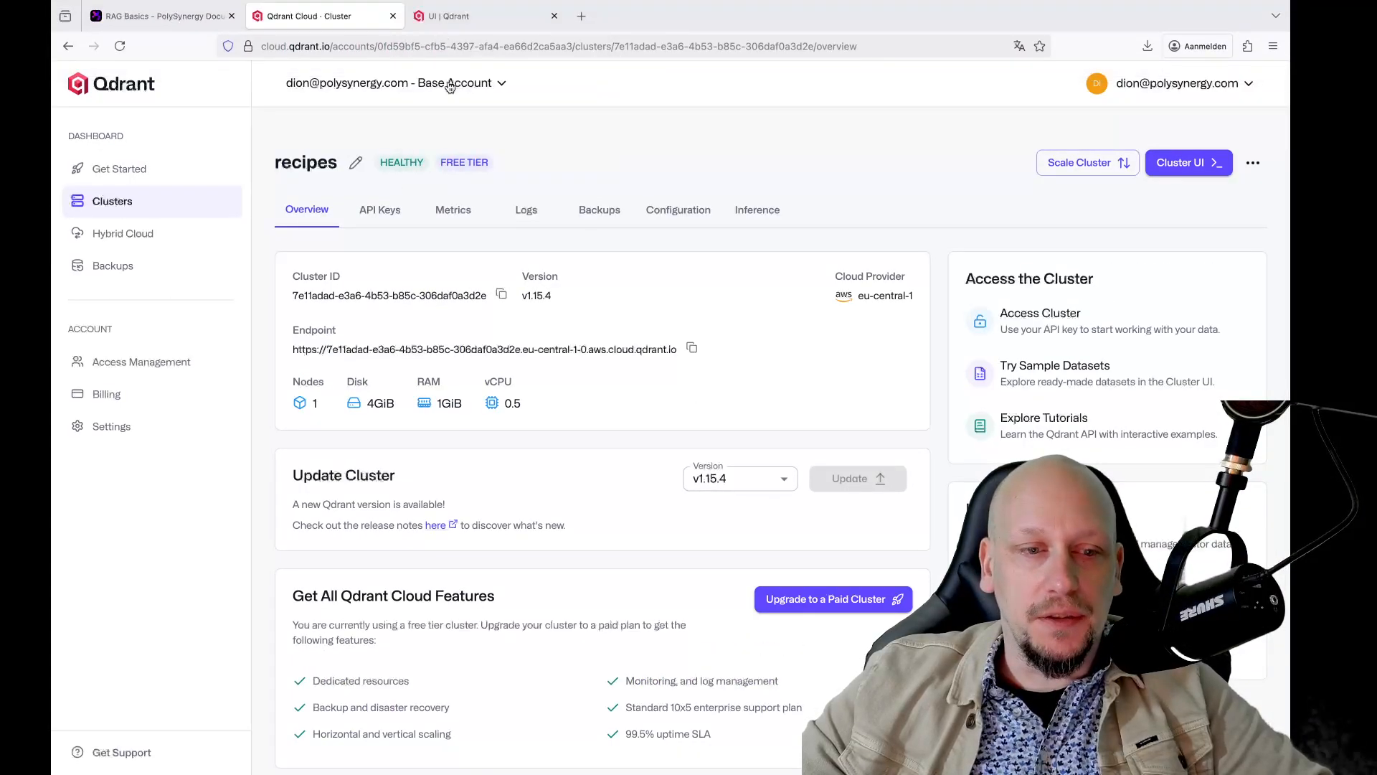
pyautogui.scroll(-2, 215, 72)
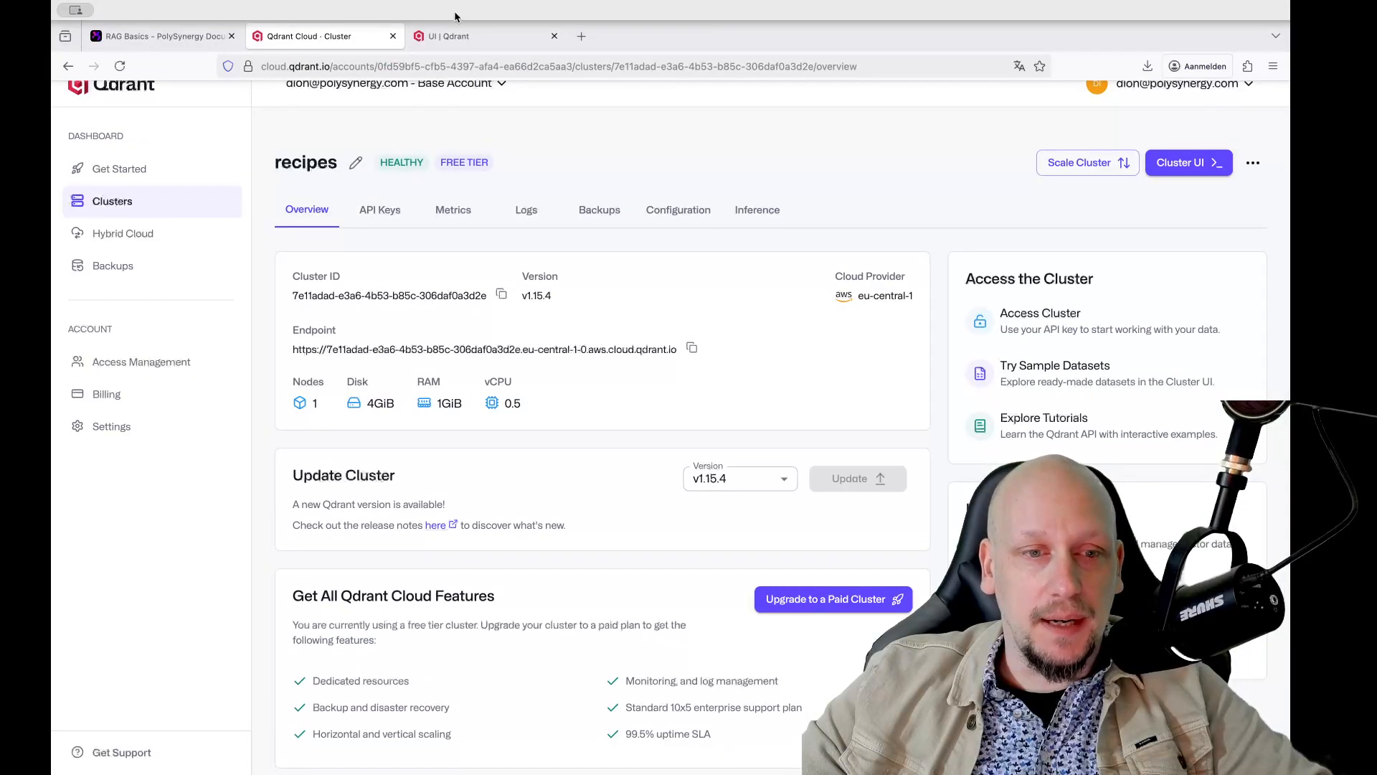
pyautogui.click(454, 29)
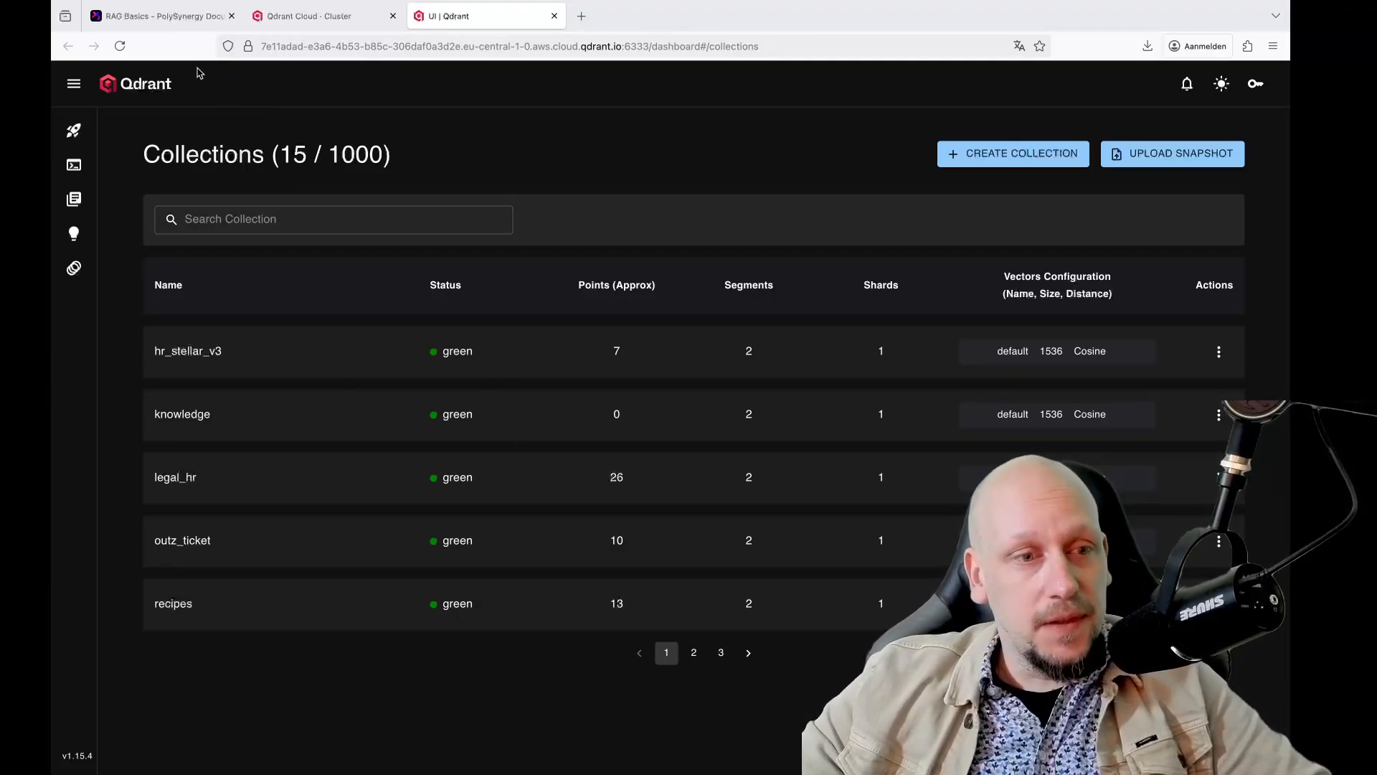
pyautogui.click(163, 22)
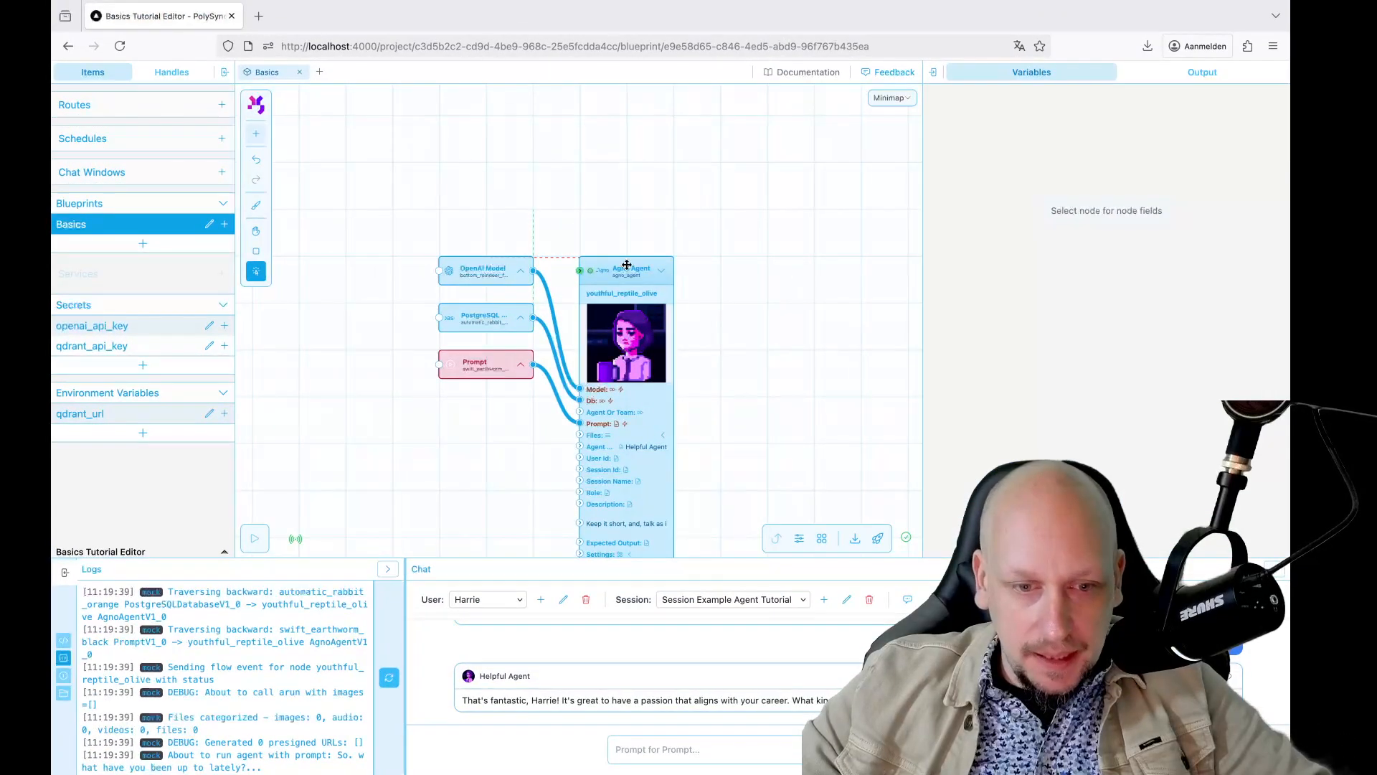
# Step: Show the blueprint editor in full screen with empty canvas space above the agent flow
pyautogui.press('h')
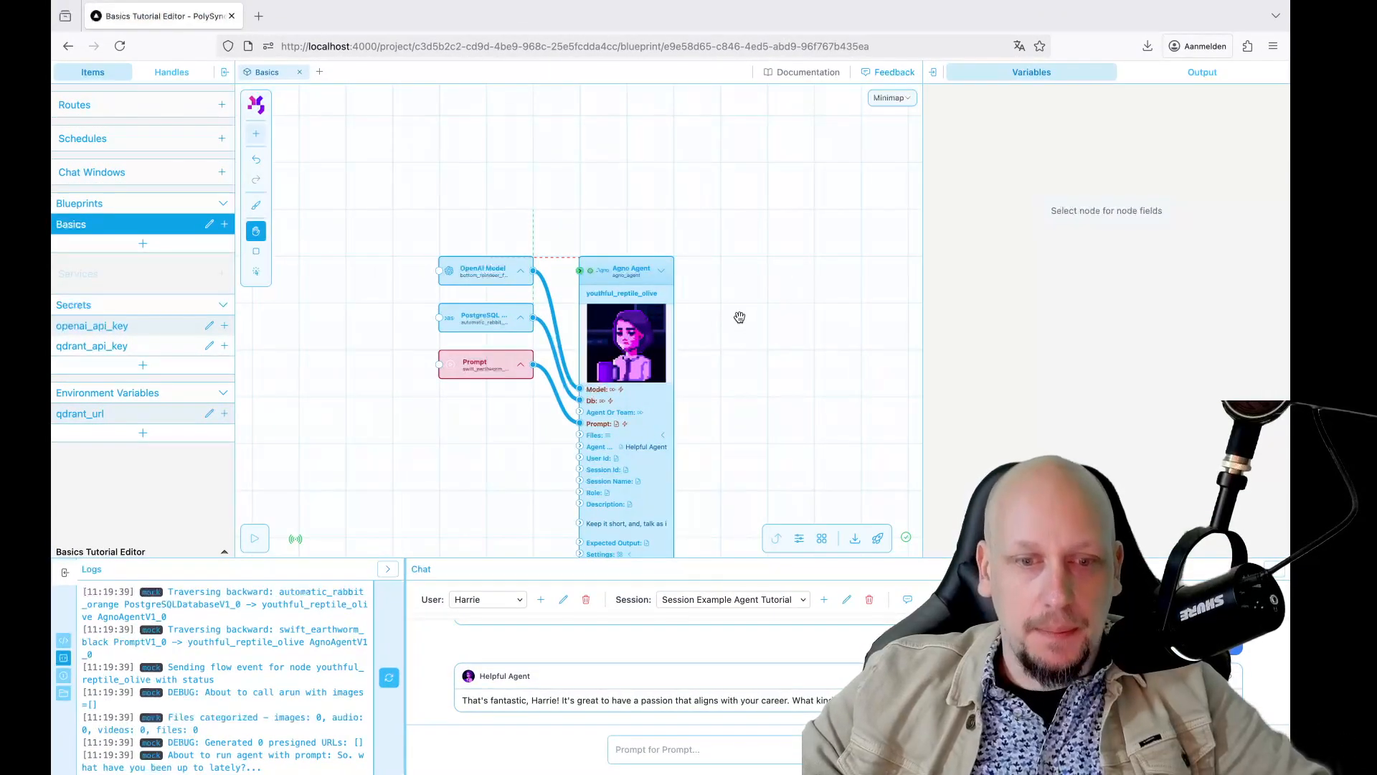
pyautogui.moveTo(738, 314); pyautogui.dragTo(727, 203)
pyautogui.press('v')
pyautogui.press('F11')
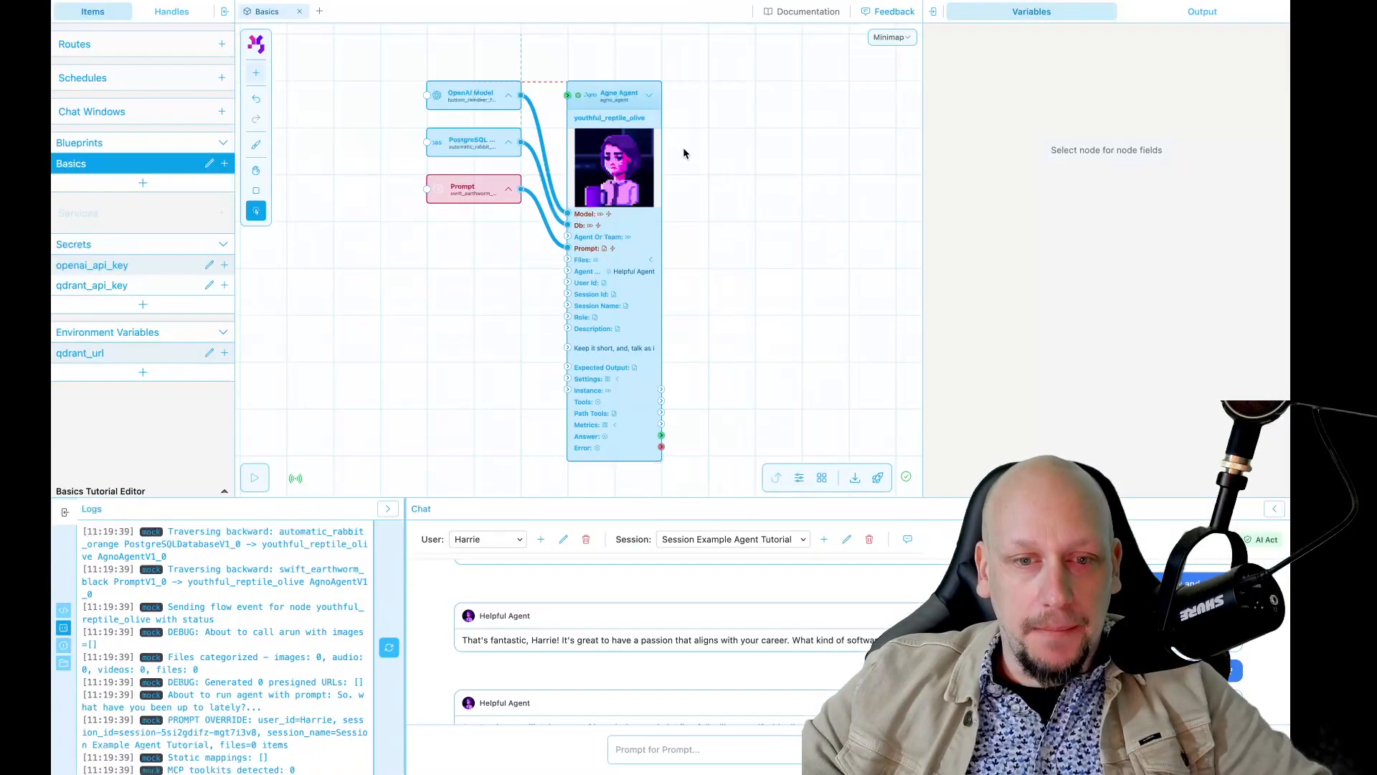
pyautogui.press('h')
pyautogui.moveTo(402, 302)
pyautogui.mouseDown()
pyautogui.moveTo(394, 314)
pyautogui.moveTo(409, 289)
pyautogui.mouseUp()
pyautogui.press('v')
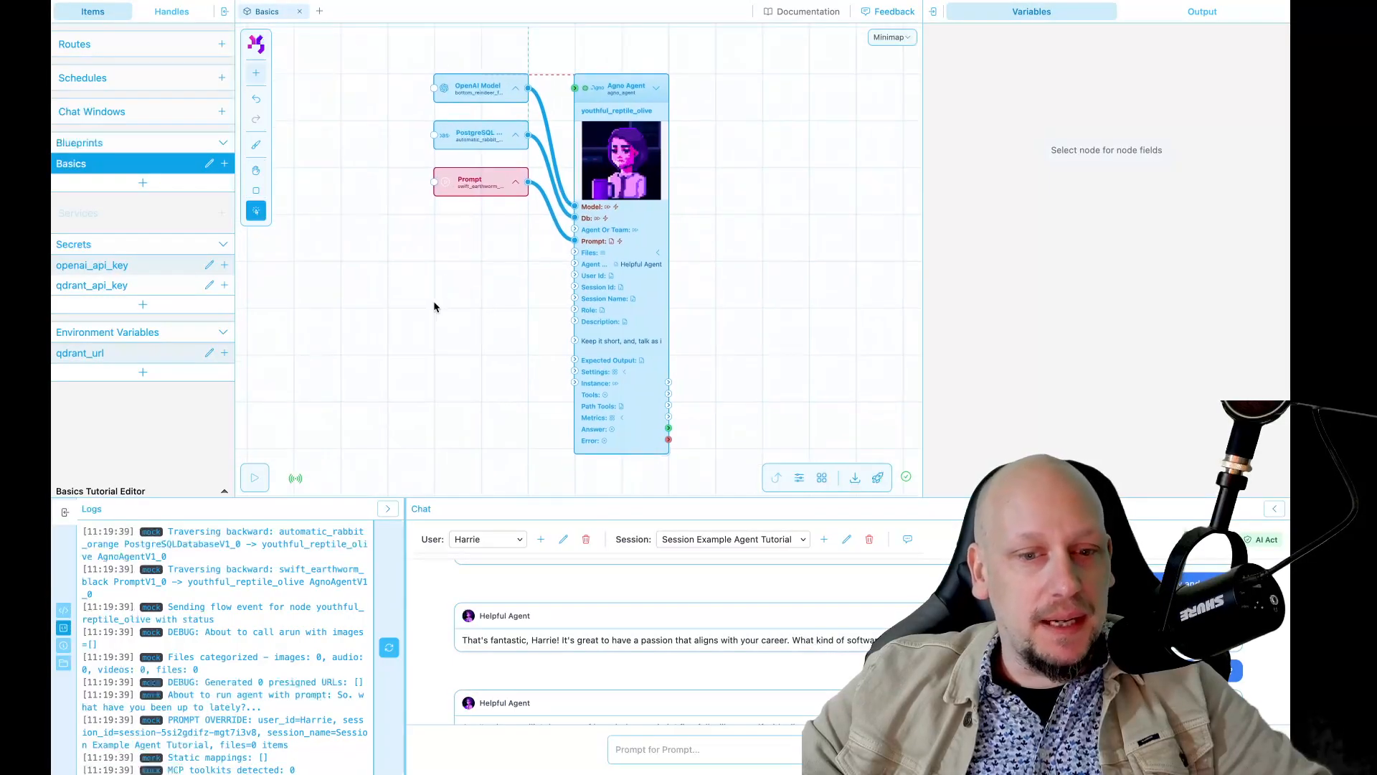
pyautogui.press('h')
pyautogui.moveTo(746, 206); pyautogui.dragTo(748, 451)
pyautogui.press('v')
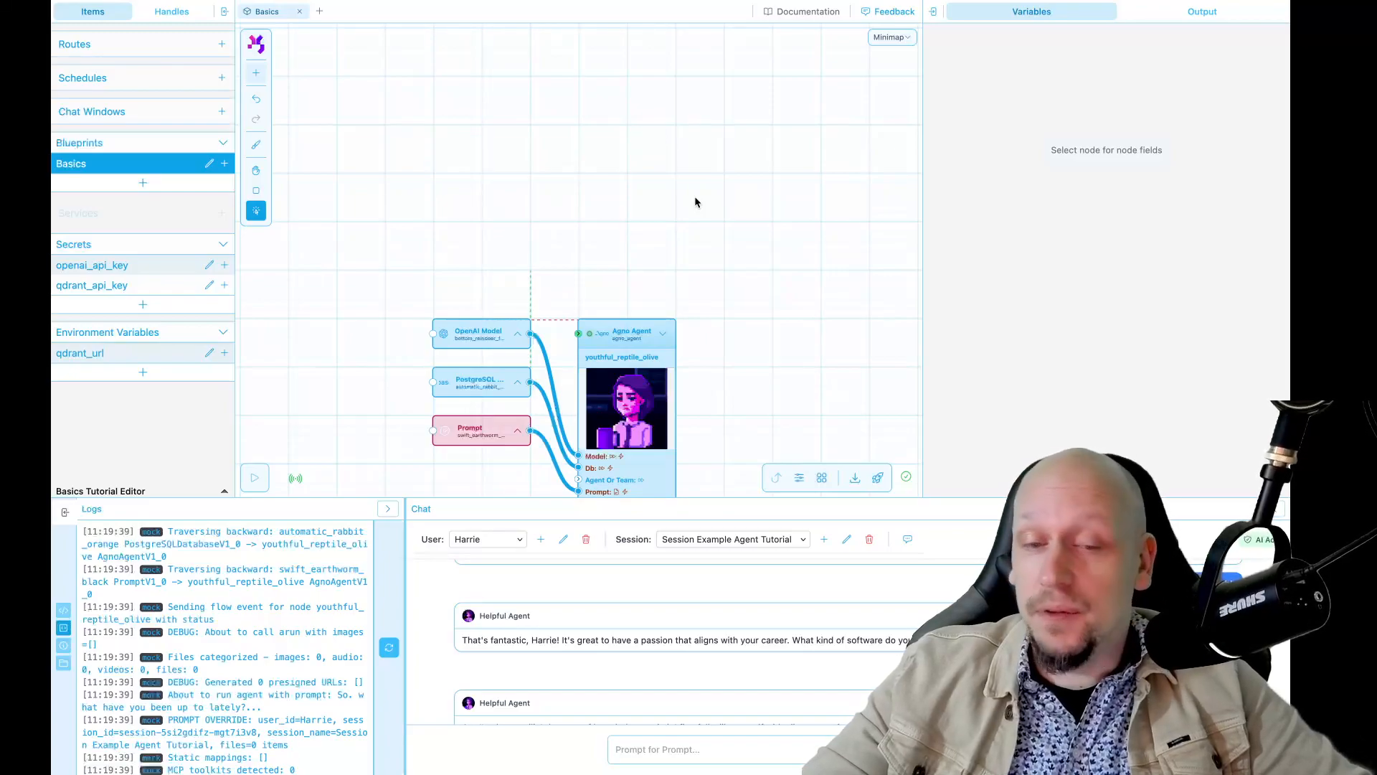
# Step: Search the node library for "vec" and add a Qdrant Vector Database node above the agent flow
pyautogui.doubleClick(611, 201)
pyautogui.write('doc')
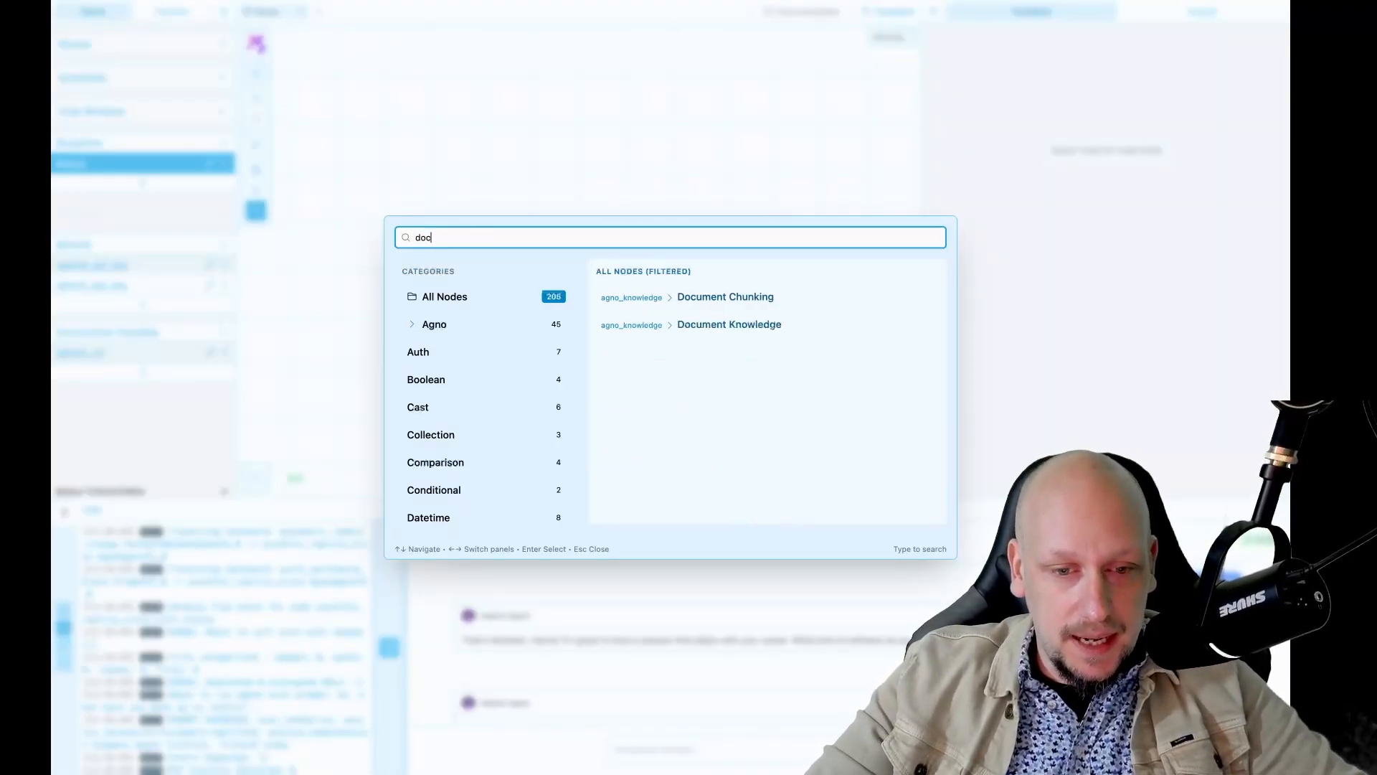
pyautogui.press('BackSpace')
pyautogui.press('BackSpace')
pyautogui.press('BackSpace')
pyautogui.write('vec')
pyautogui.press('Down')
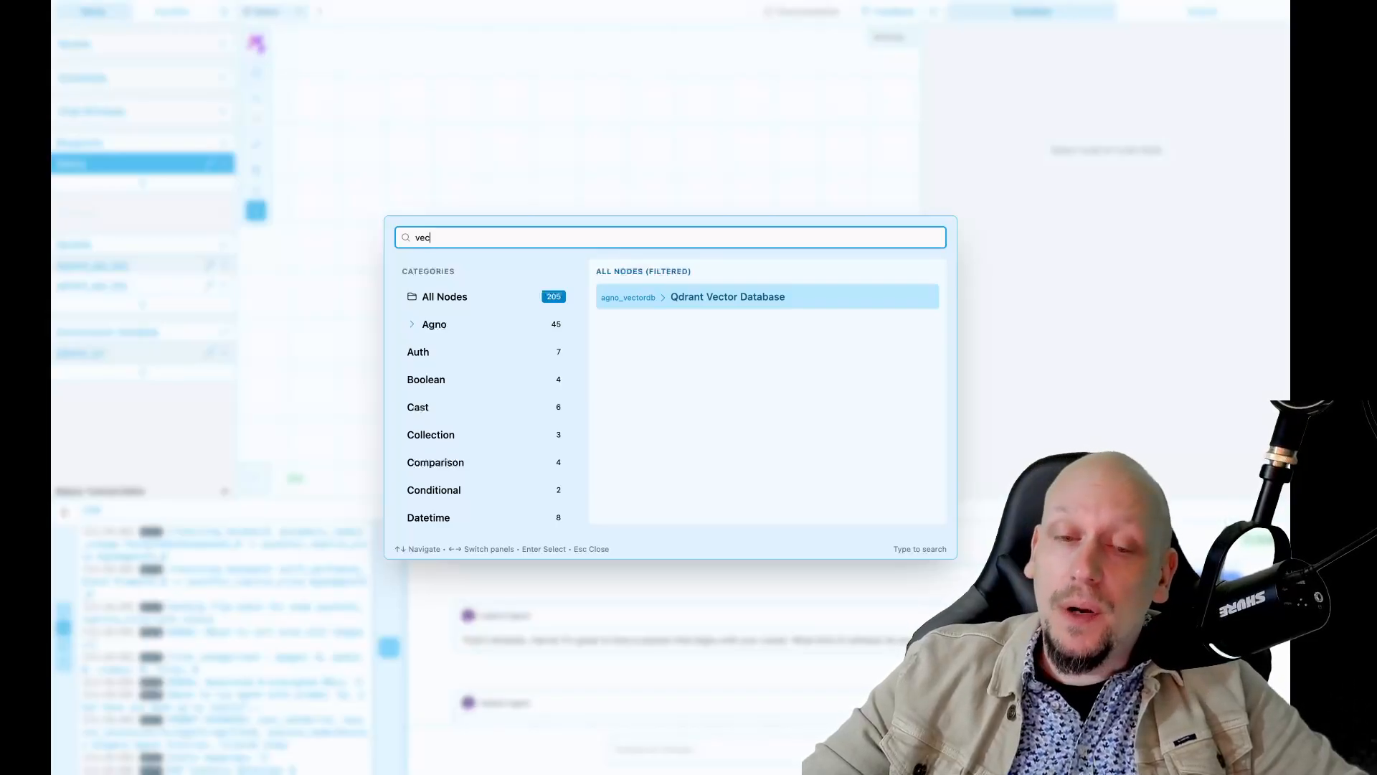
pyautogui.press('Return')
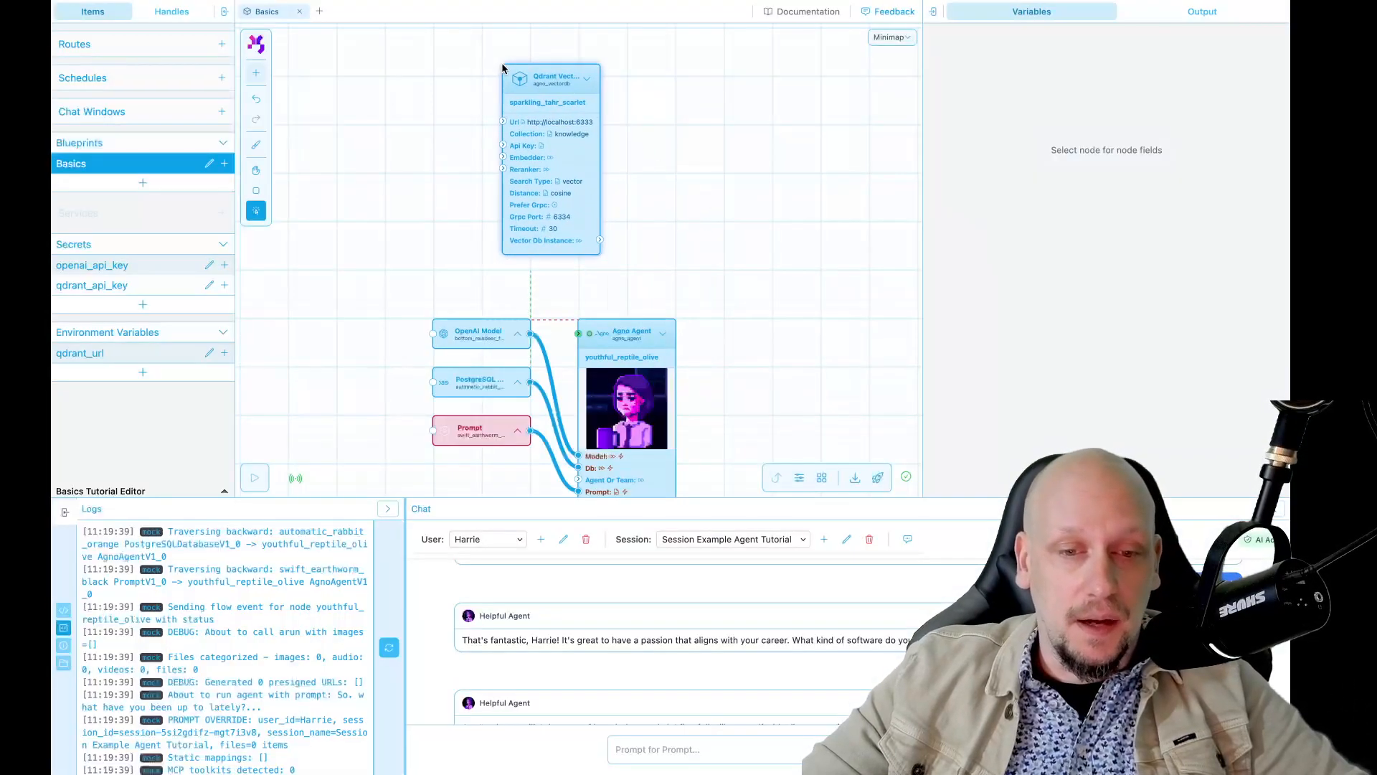
# Step: Adjust the Qdrant Vector Database node's position on the canvas and select it to show its fields
pyautogui.scroll(3, 629, 89)
pyautogui.moveTo(629, 89); pyautogui.dragTo(693, 92)
pyautogui.moveTo(580, 147); pyautogui.dragTo(551, 131)
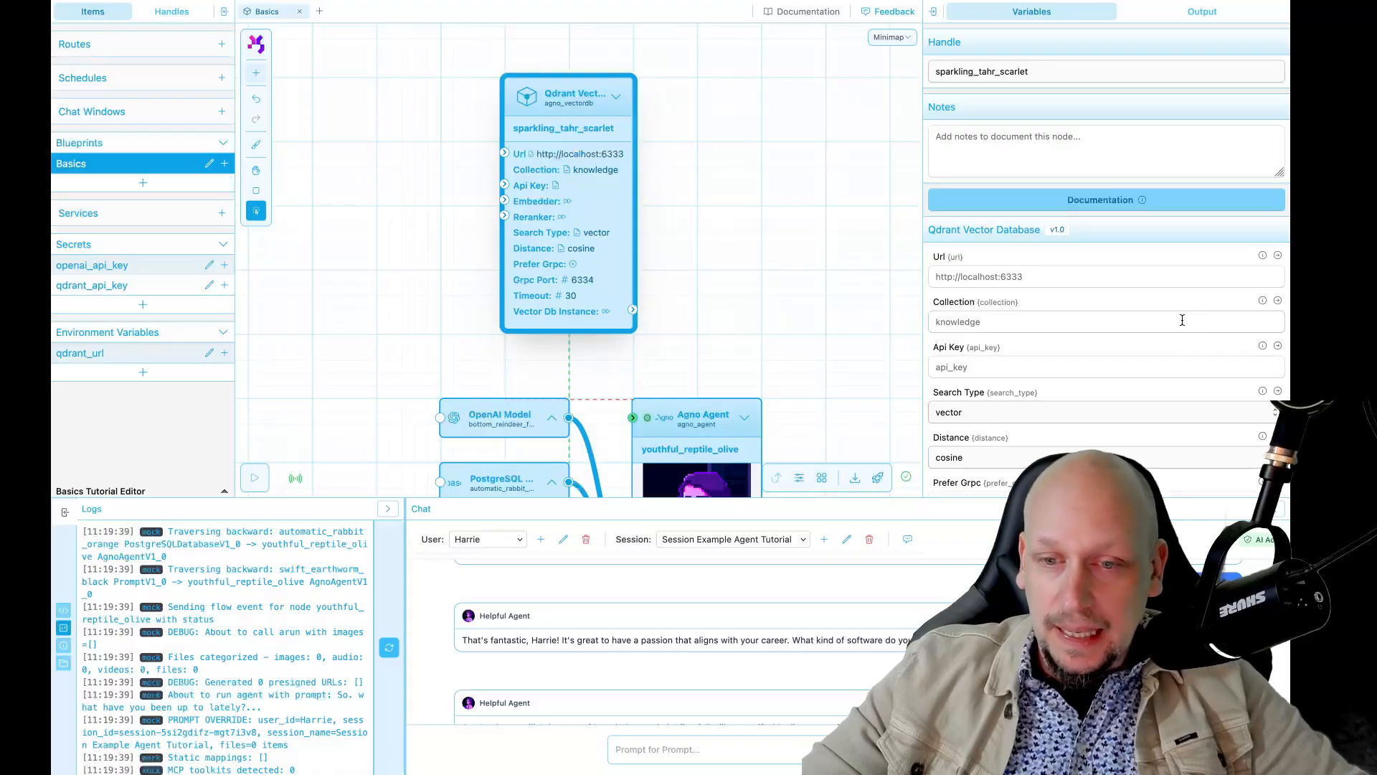
pyautogui.click(837, 298)
pyautogui.click(598, 213)
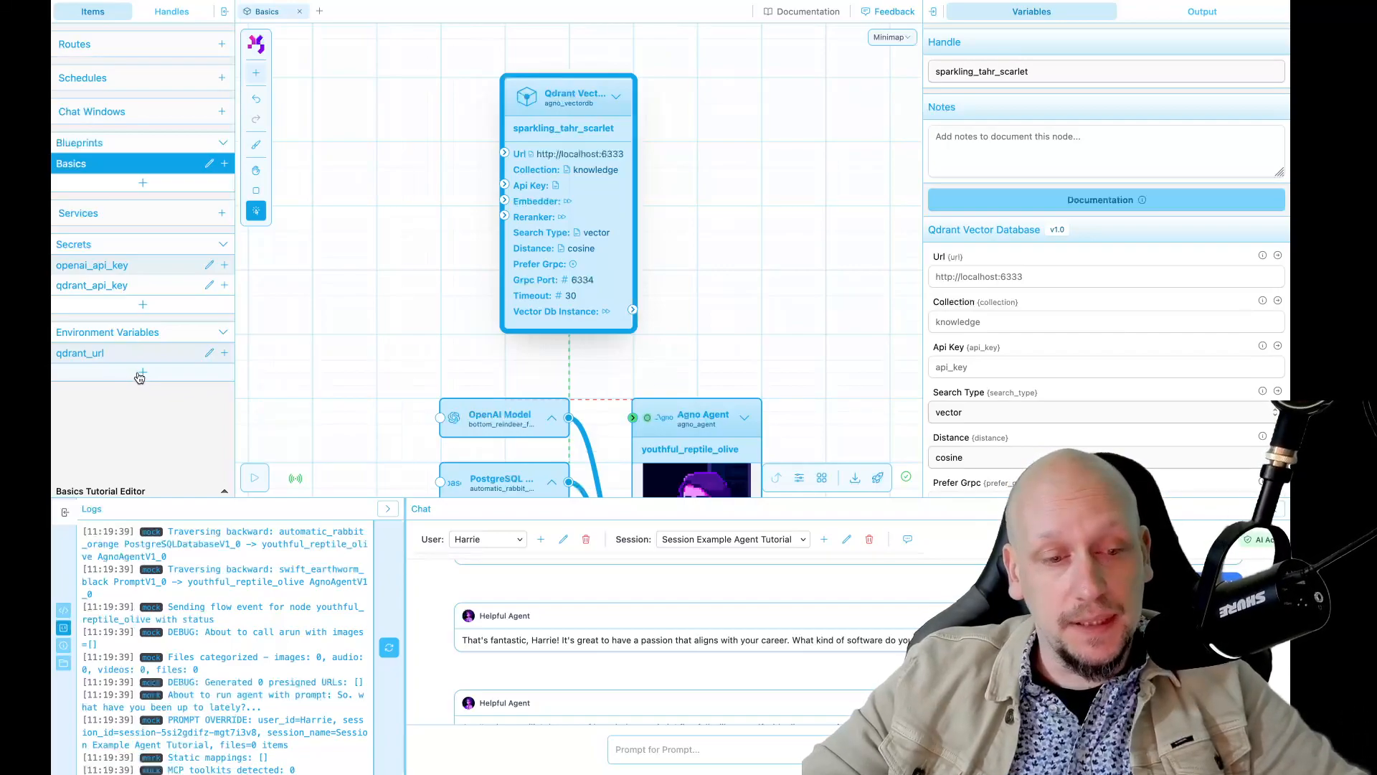
# Step: Open the qdrant_url environment variable, check its key and its mock stage URL including the port, and close it
pyautogui.click(210, 355)
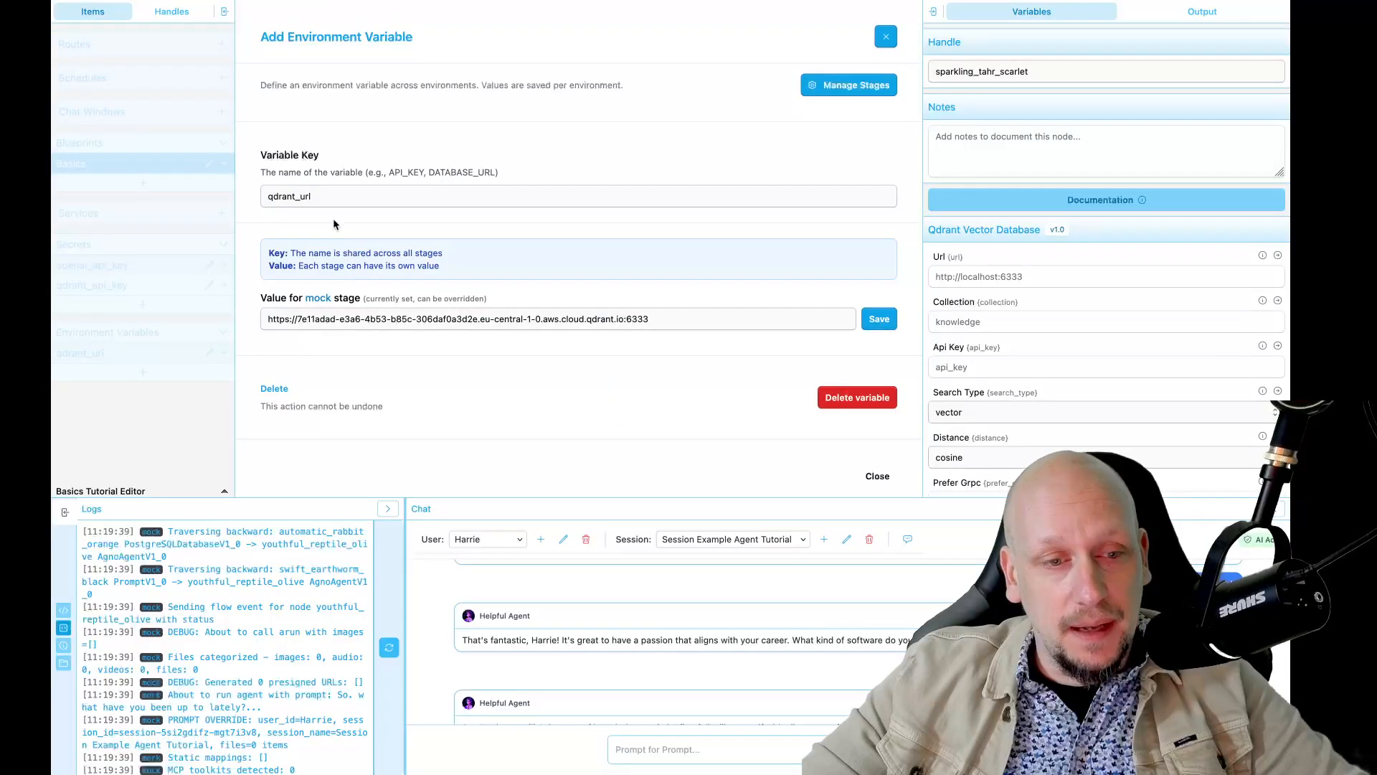
pyautogui.moveTo(319, 197); pyautogui.dragTo(274, 195)
pyautogui.click(333, 157)
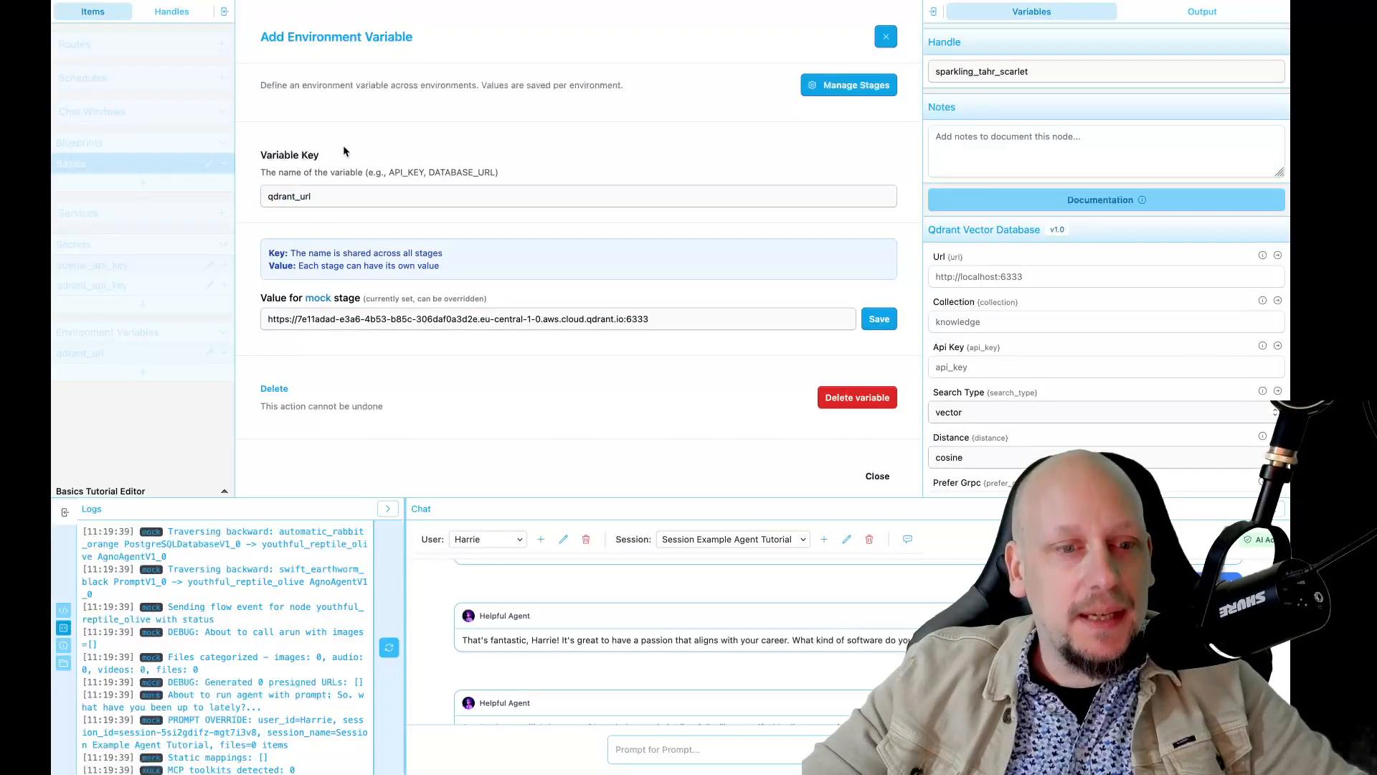
pyautogui.moveTo(266, 321); pyautogui.dragTo(689, 310)
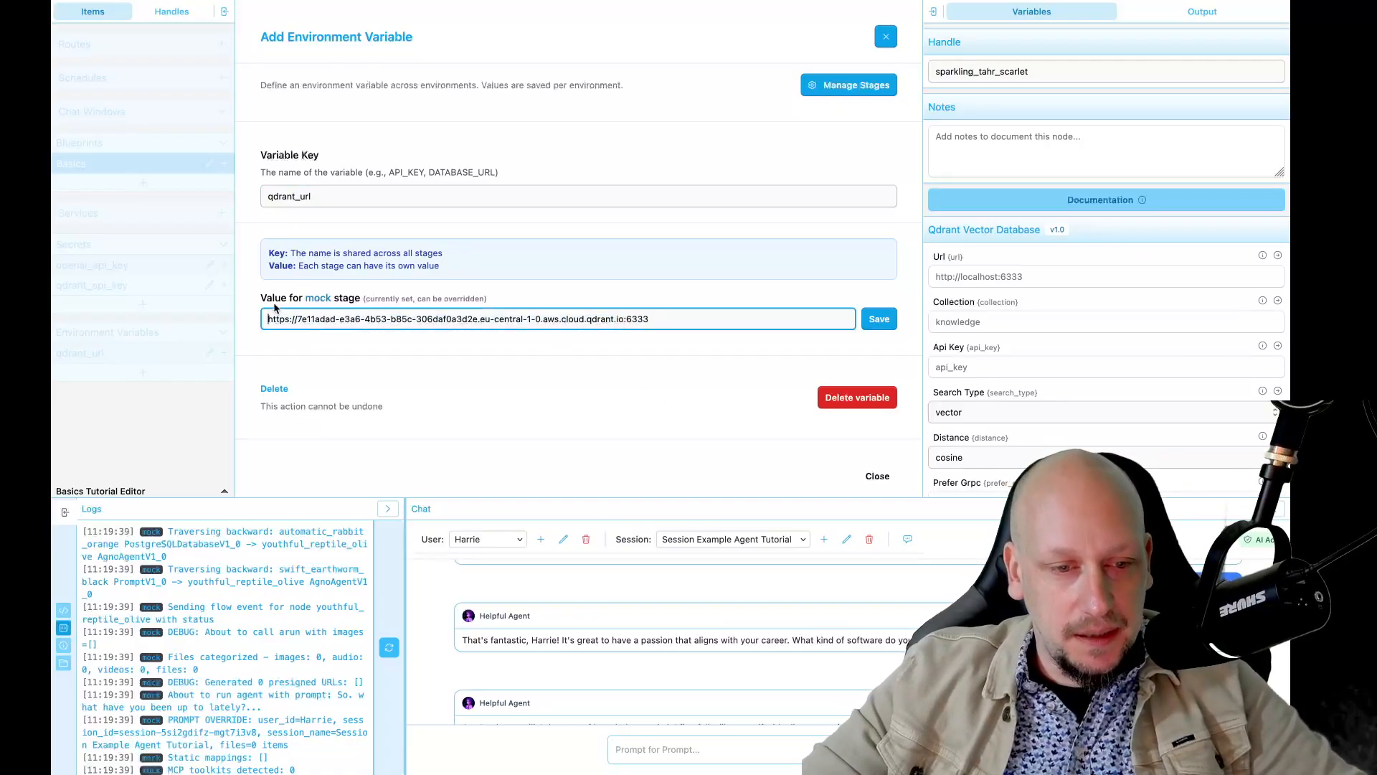
pyautogui.moveTo(624, 319); pyautogui.dragTo(682, 318)
pyautogui.click(662, 413)
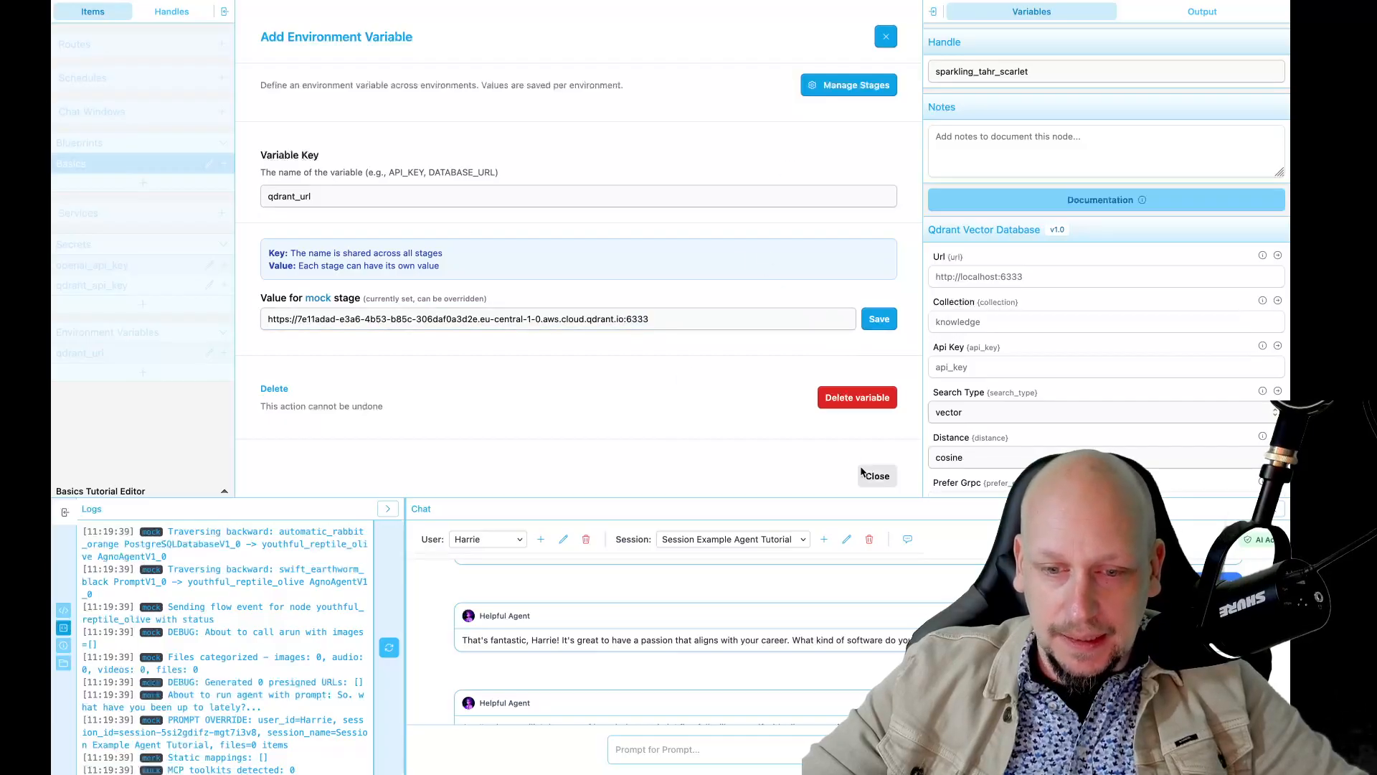
pyautogui.click(876, 477)
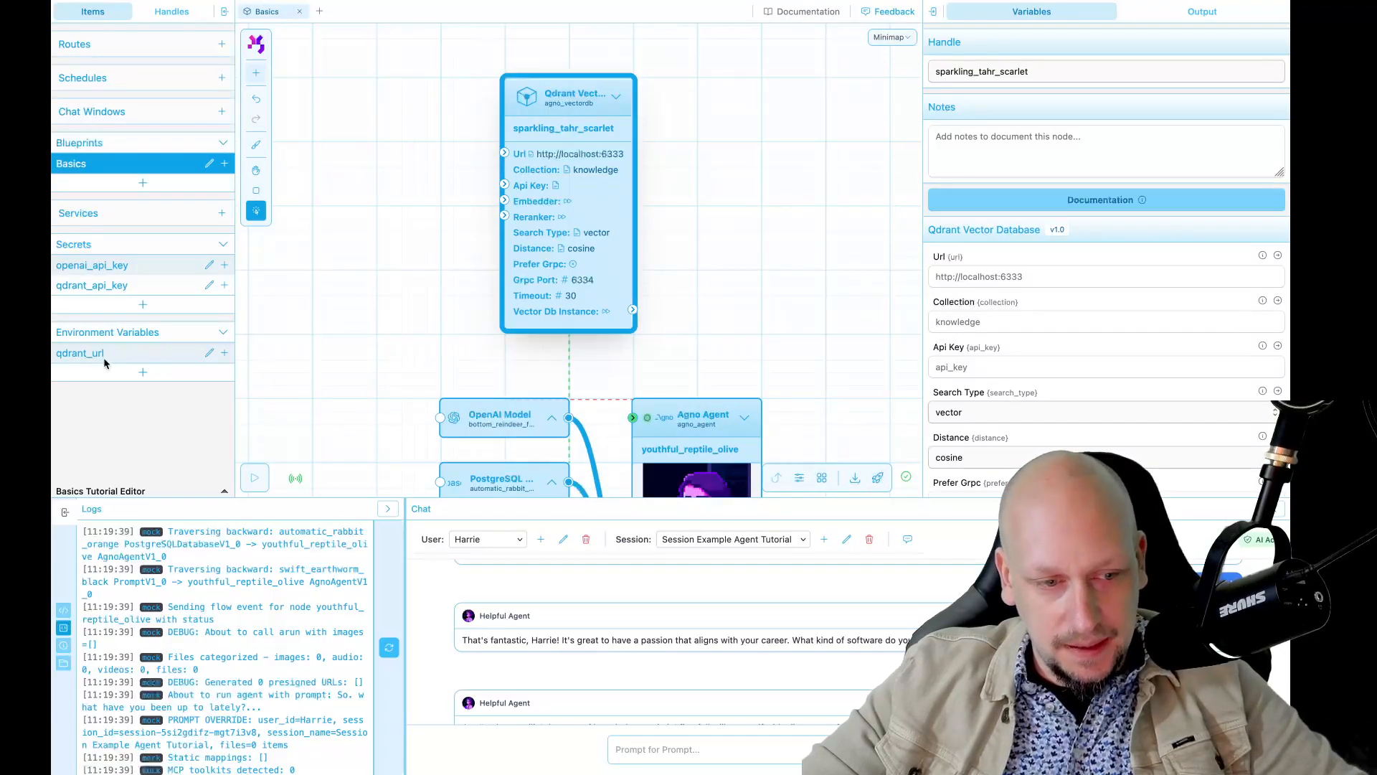
# Step: Place the qdrant_url environment variable on the canvas beside the Qdrant node and connect it to that node's Url input
pyautogui.moveTo(228, 359); pyautogui.dragTo(313, 107)
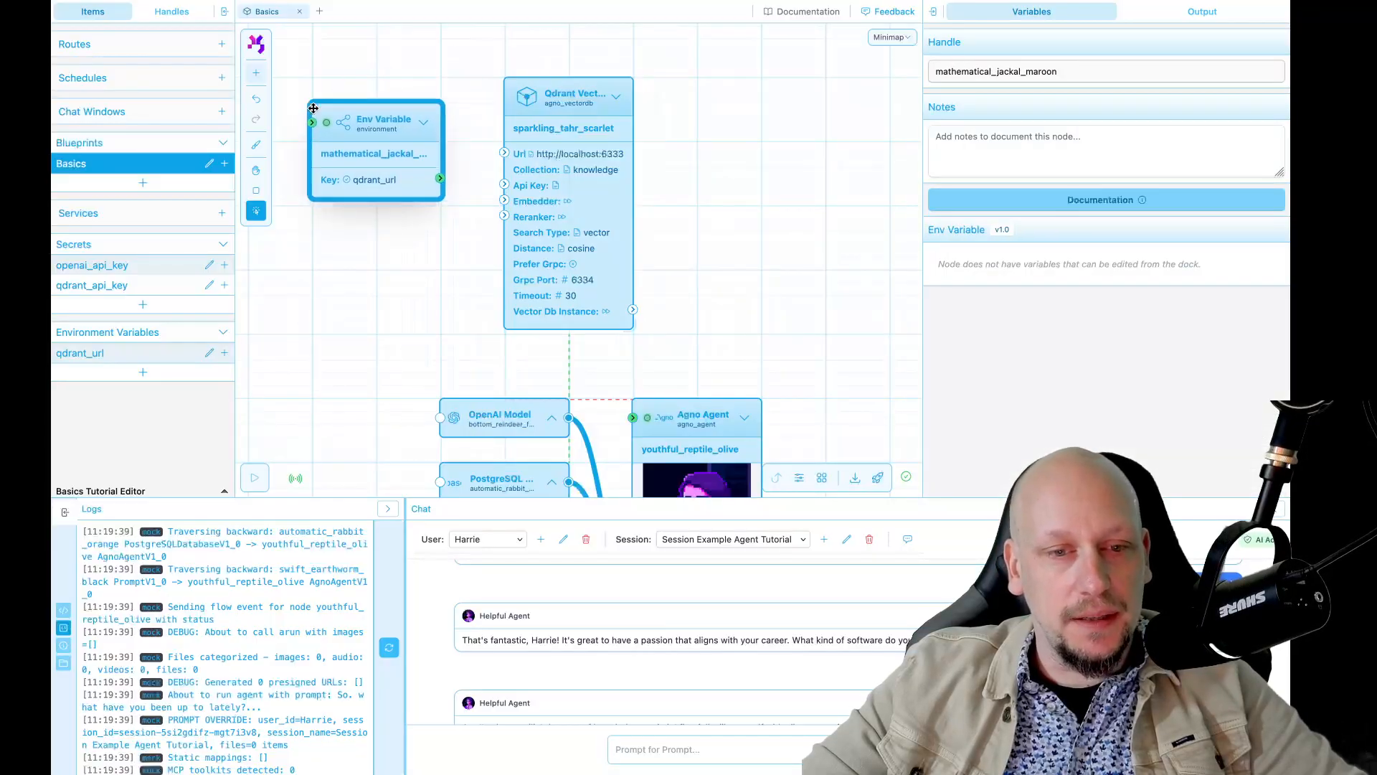
pyautogui.moveTo(439, 178); pyautogui.dragTo(504, 153)
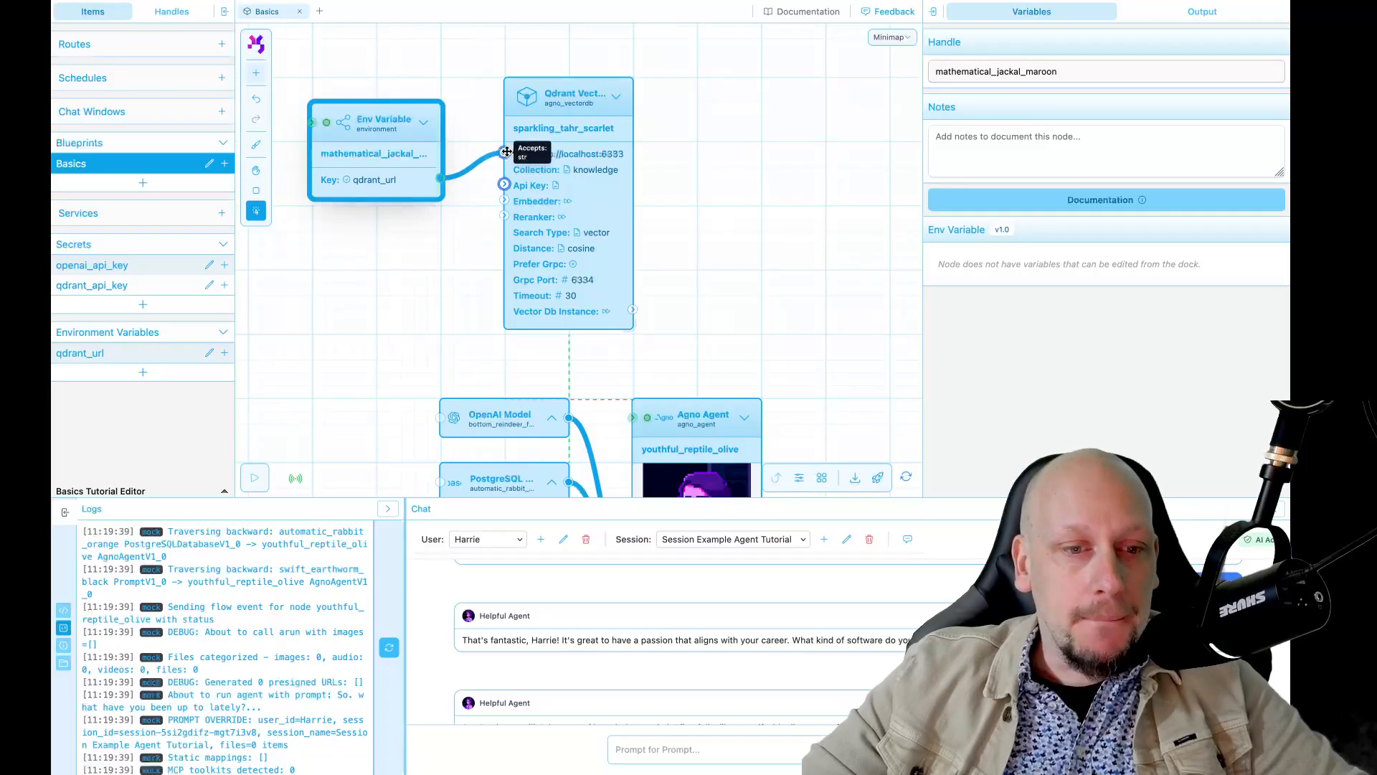
# Step: Set the Qdrant Vector Database node's Url to the environment reference "<environment:qdrant_url>"
pyautogui.click(615, 173)
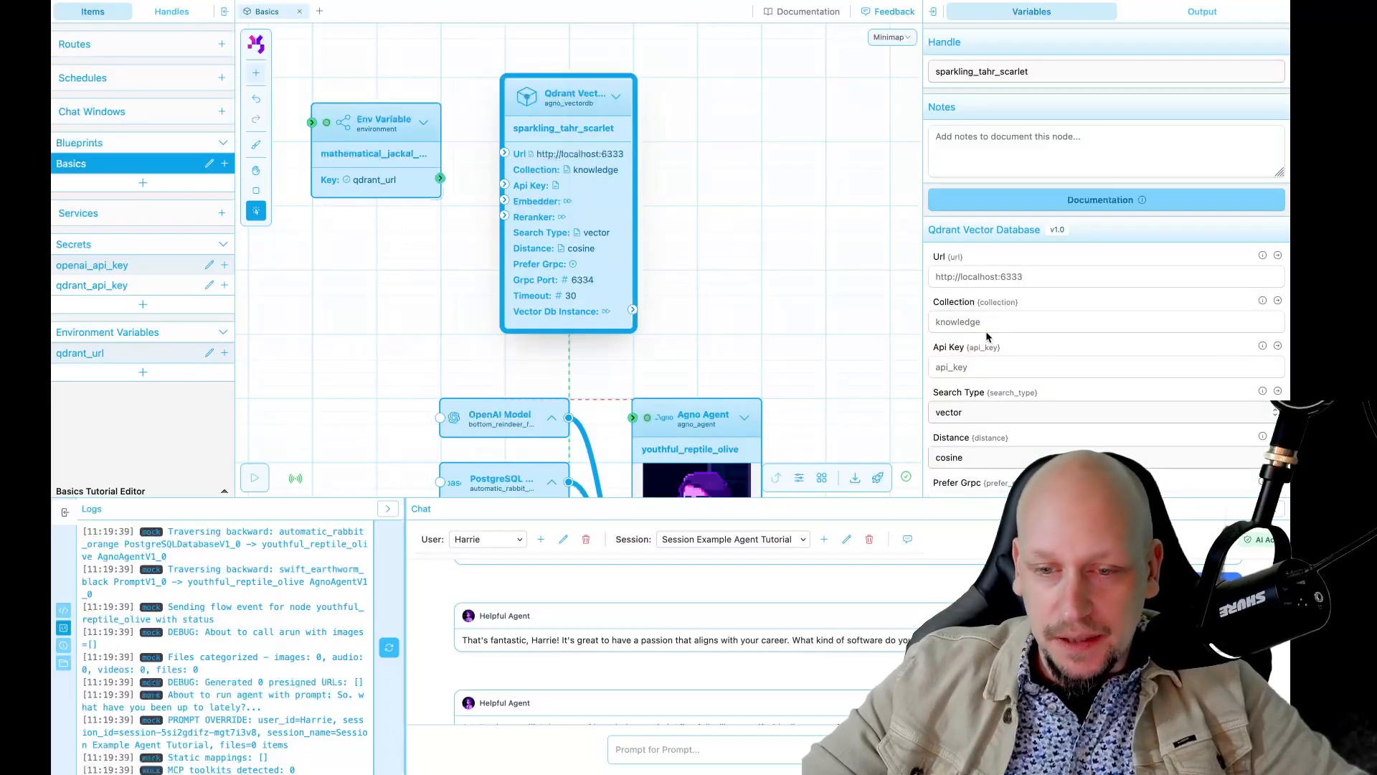
pyautogui.doubleClick(990, 278)
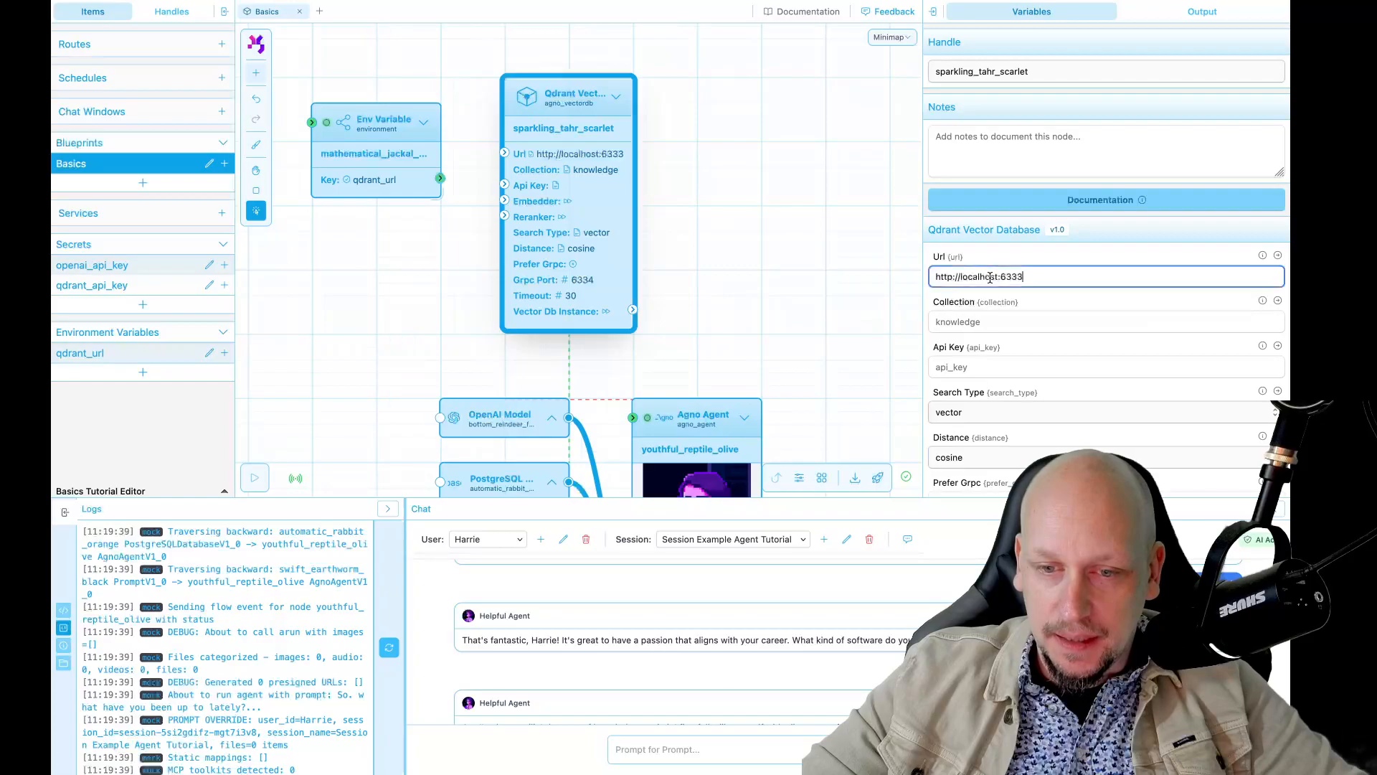
pyautogui.hotkey('ctrl', 'a')
pyautogui.press('BackSpace')
pyautogui.write('<')
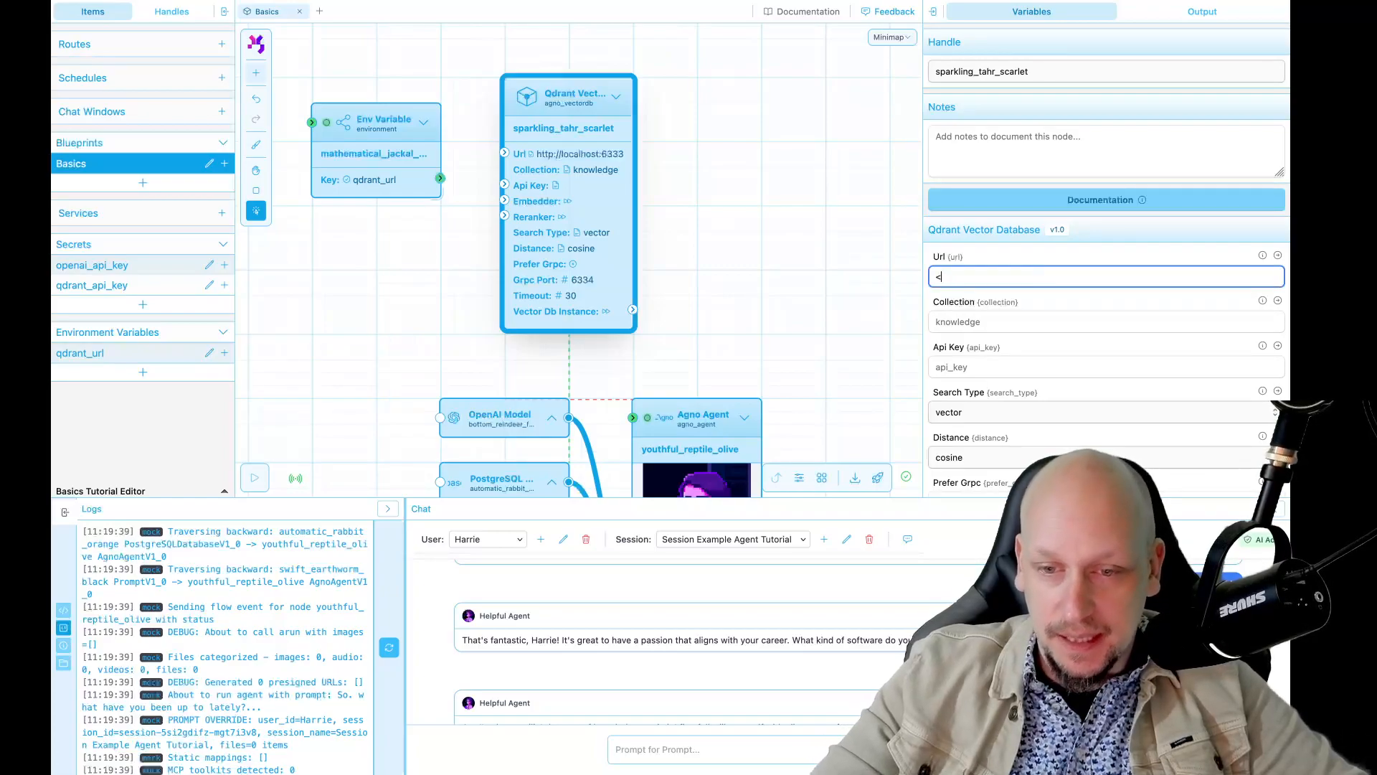
pyautogui.write('environmnet')
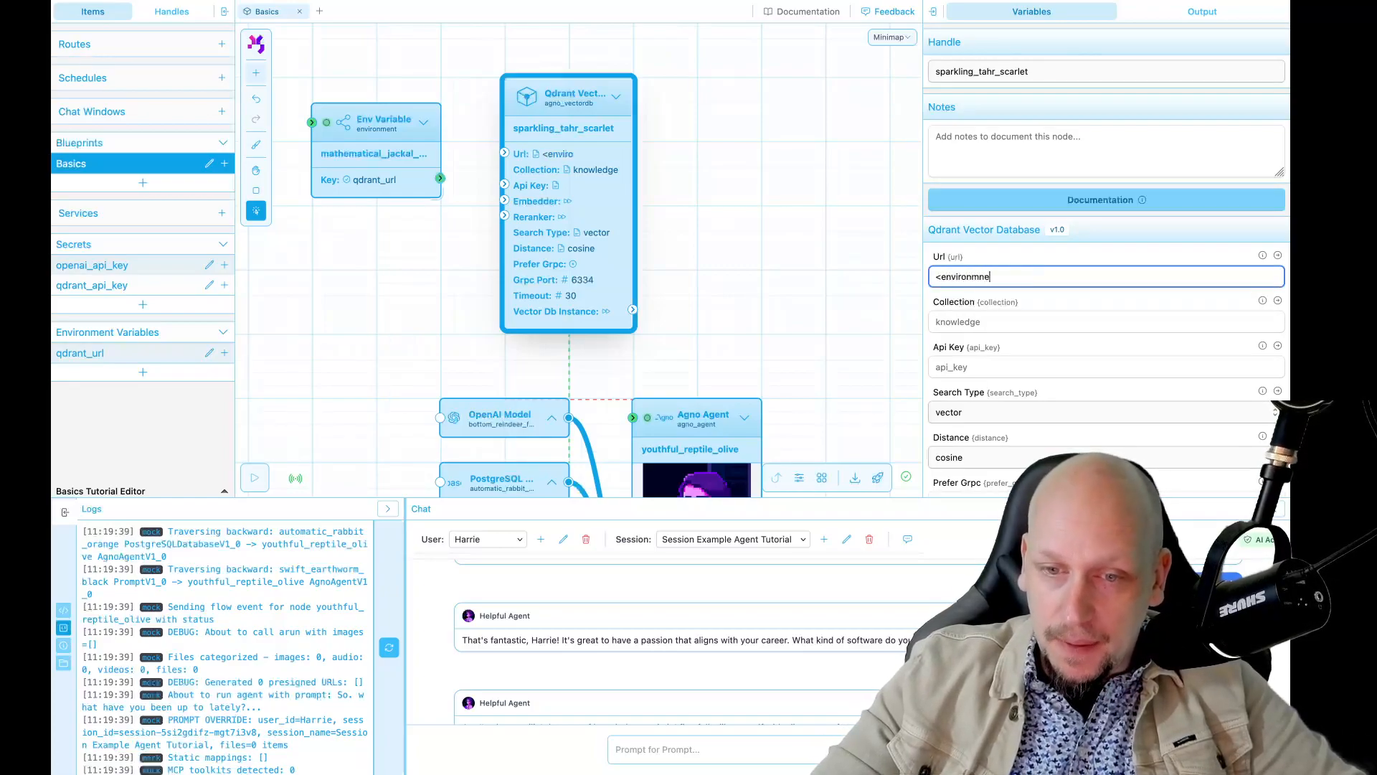
pyautogui.press('BackSpace')
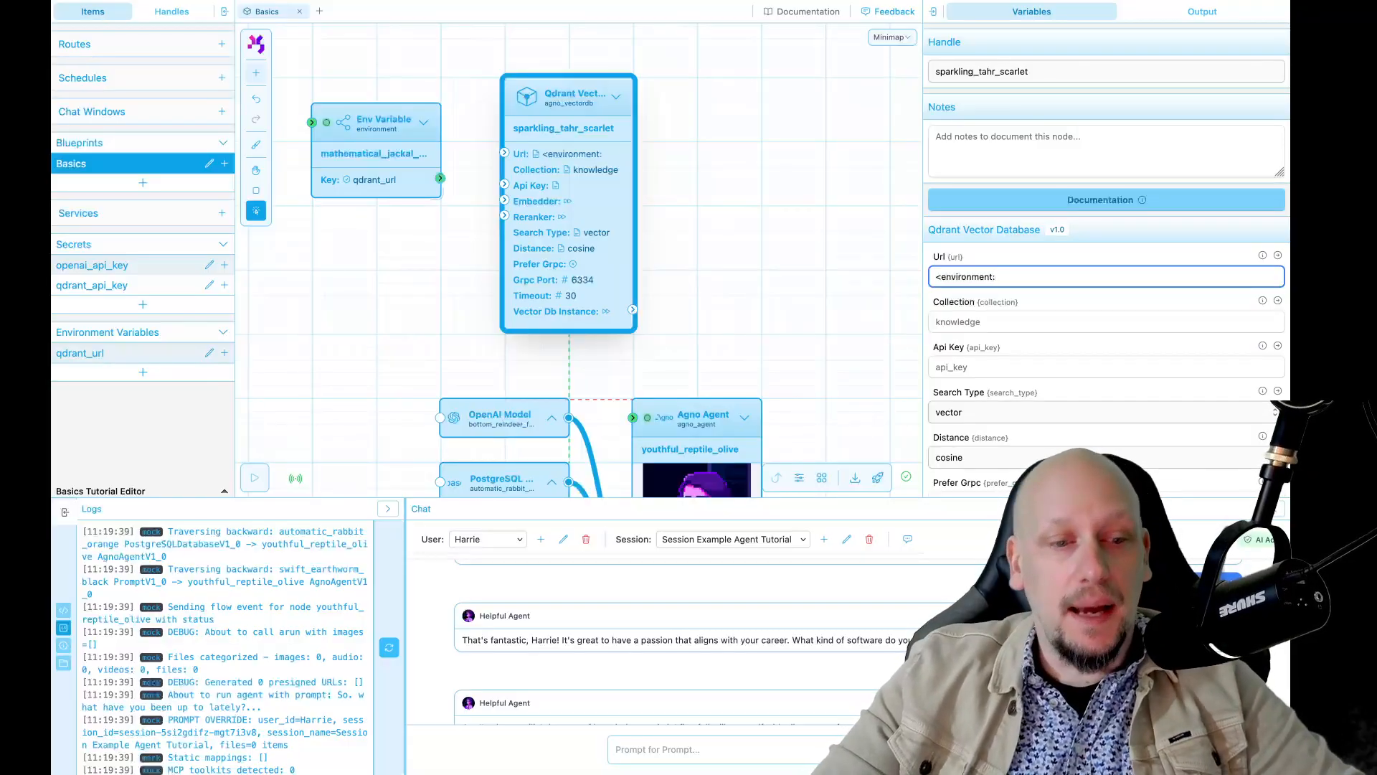
pyautogui.write('qdrant_url>')
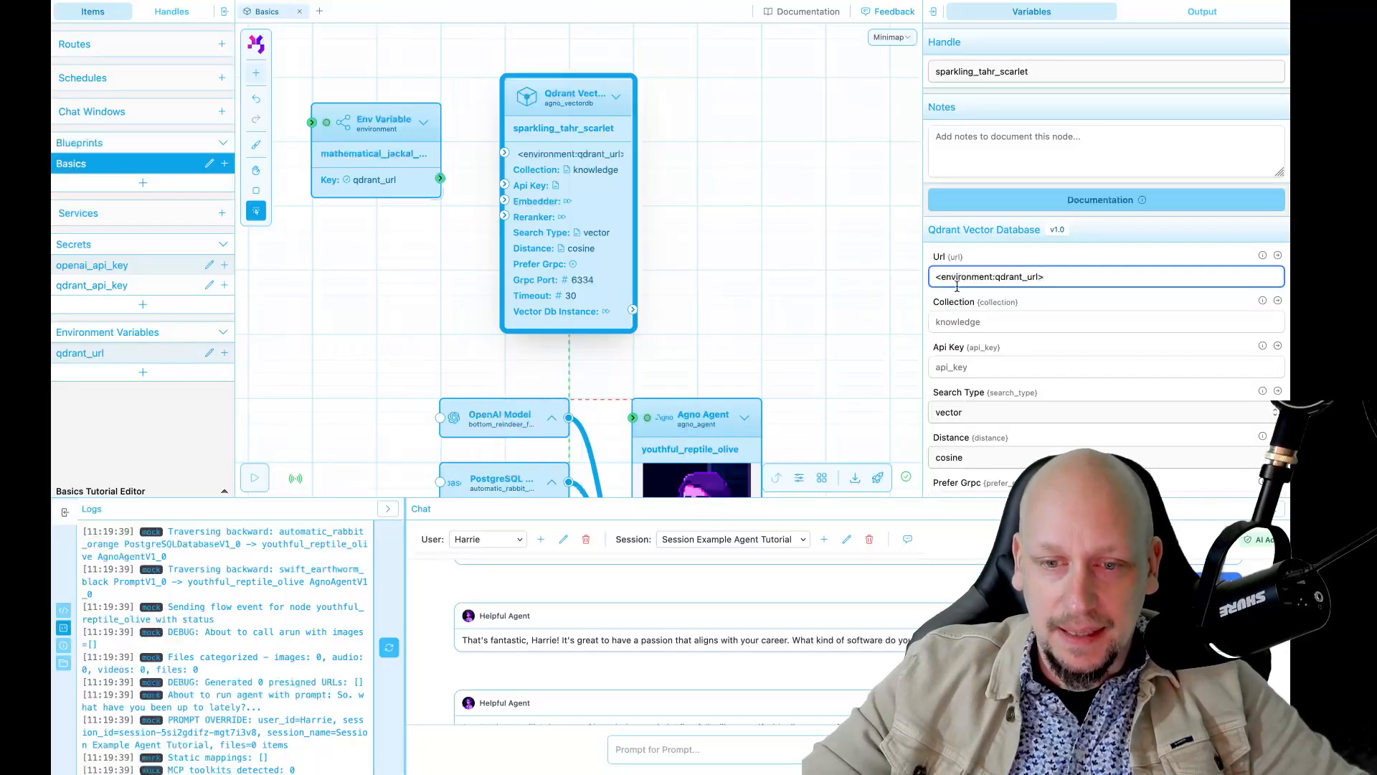
pyautogui.doubleClick(961, 277)
pyautogui.moveTo(994, 276); pyautogui.dragTo(896, 276)
pyautogui.click(1006, 275)
pyautogui.doubleClick(1005, 276)
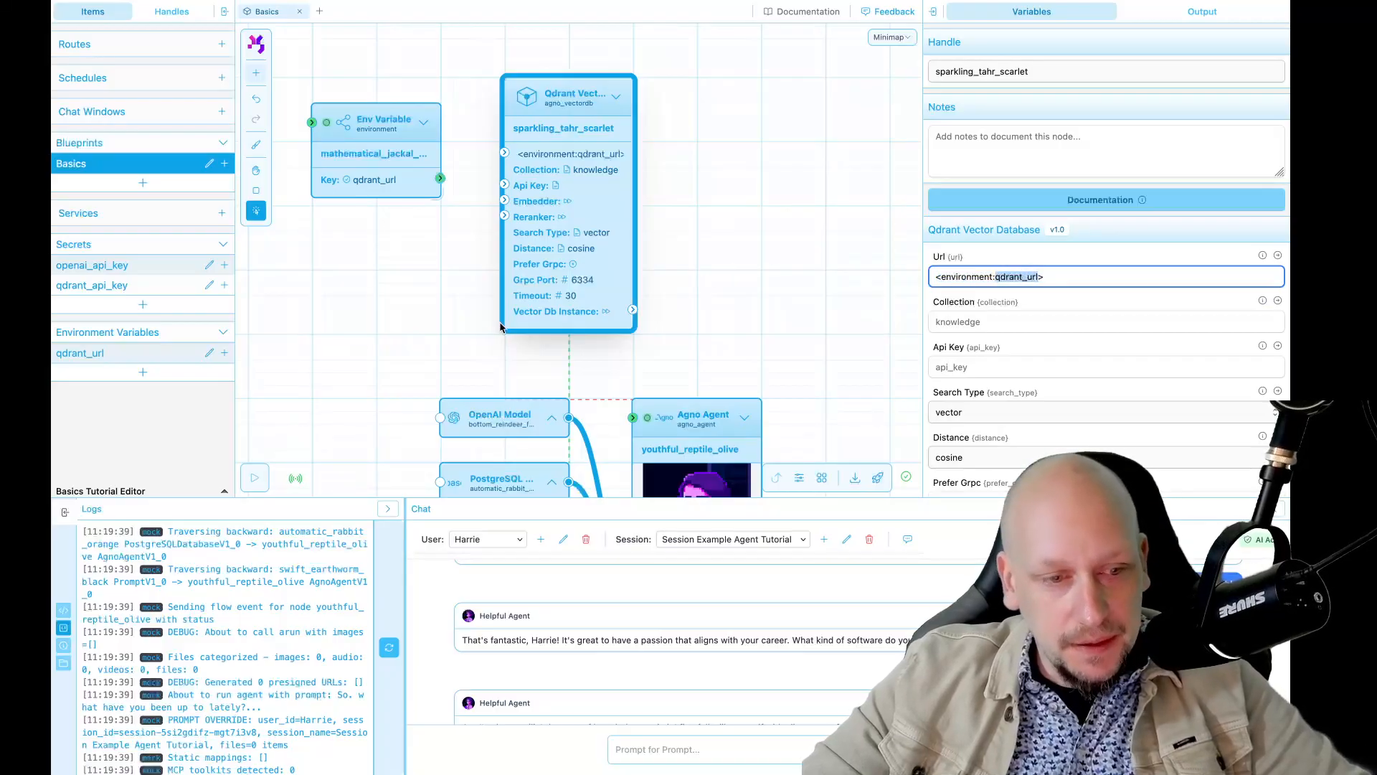
pyautogui.click(723, 298)
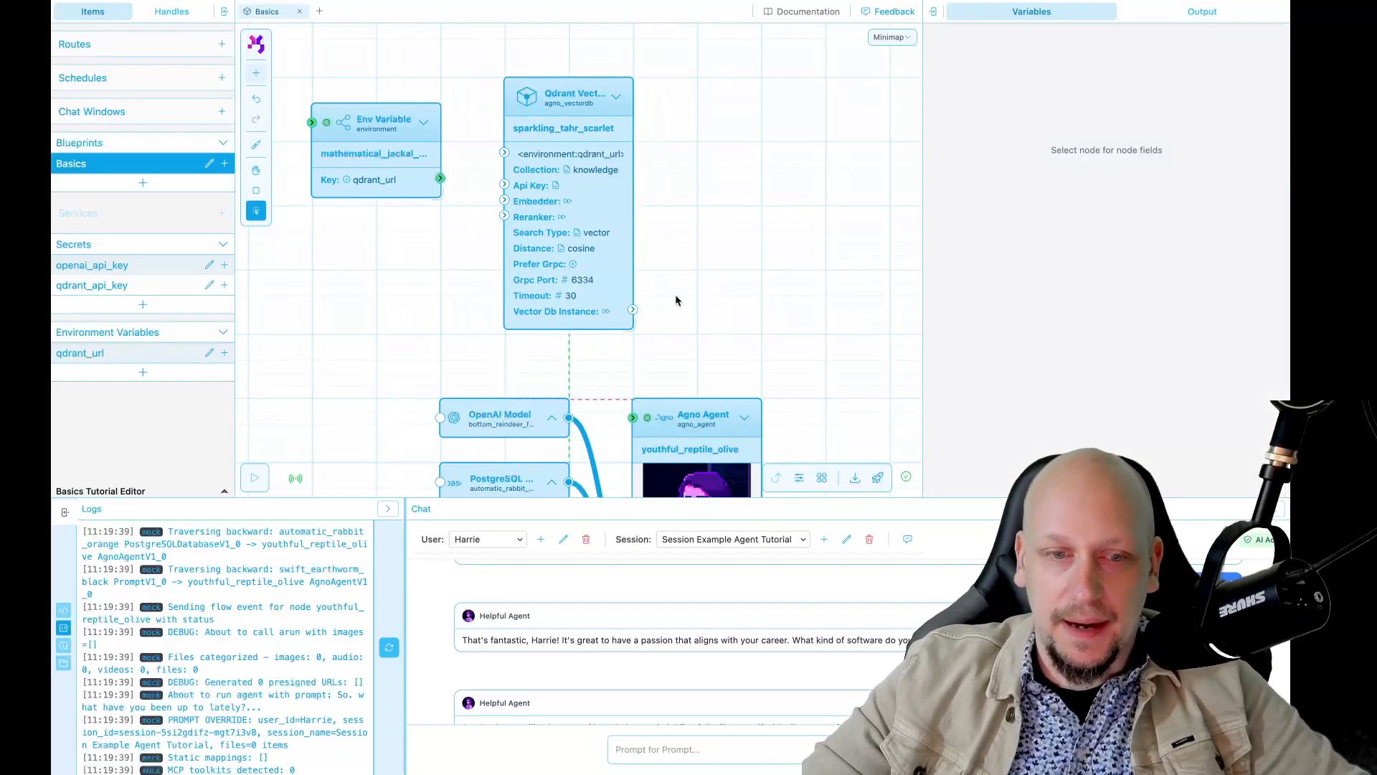
# Step: Set the Qdrant Vector Database node's Collection to "nice_recipes"
pyautogui.click(596, 202)
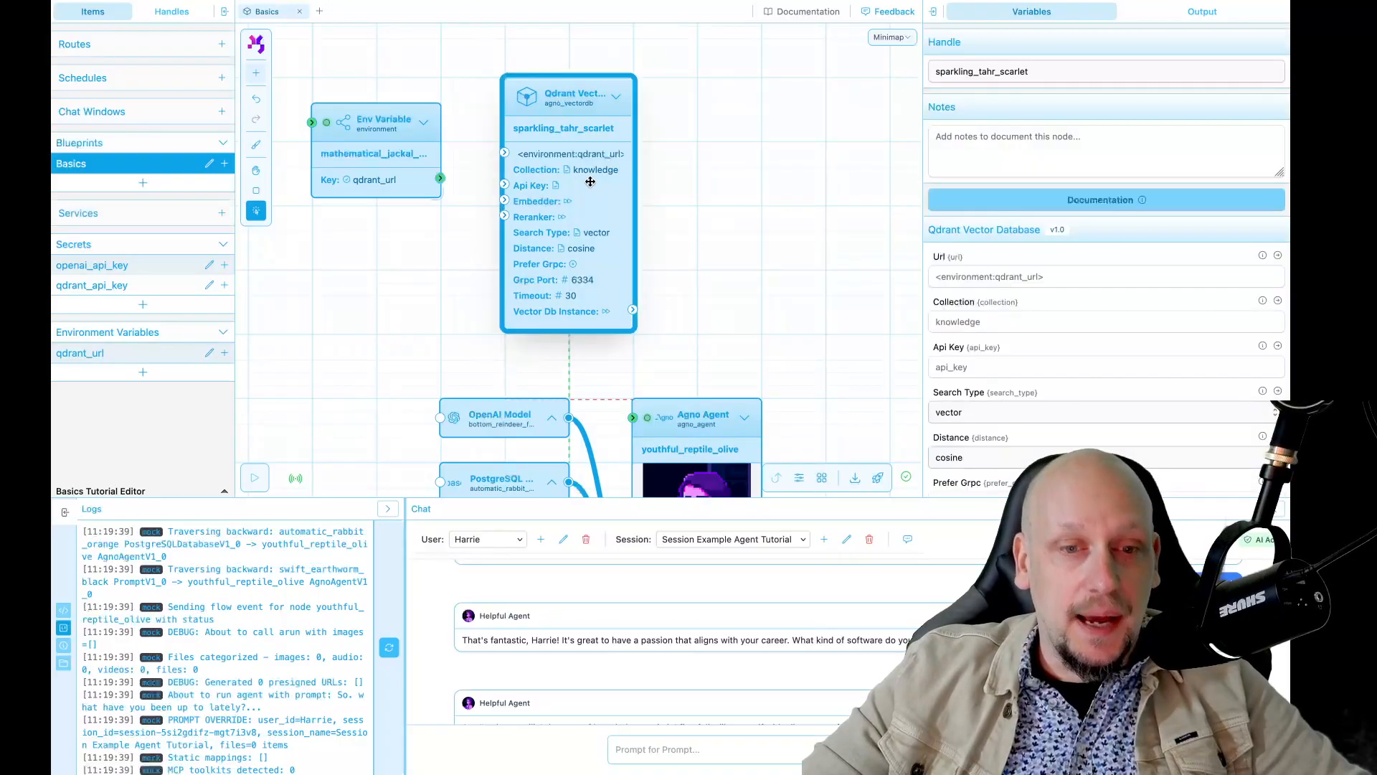
pyautogui.click(1014, 324)
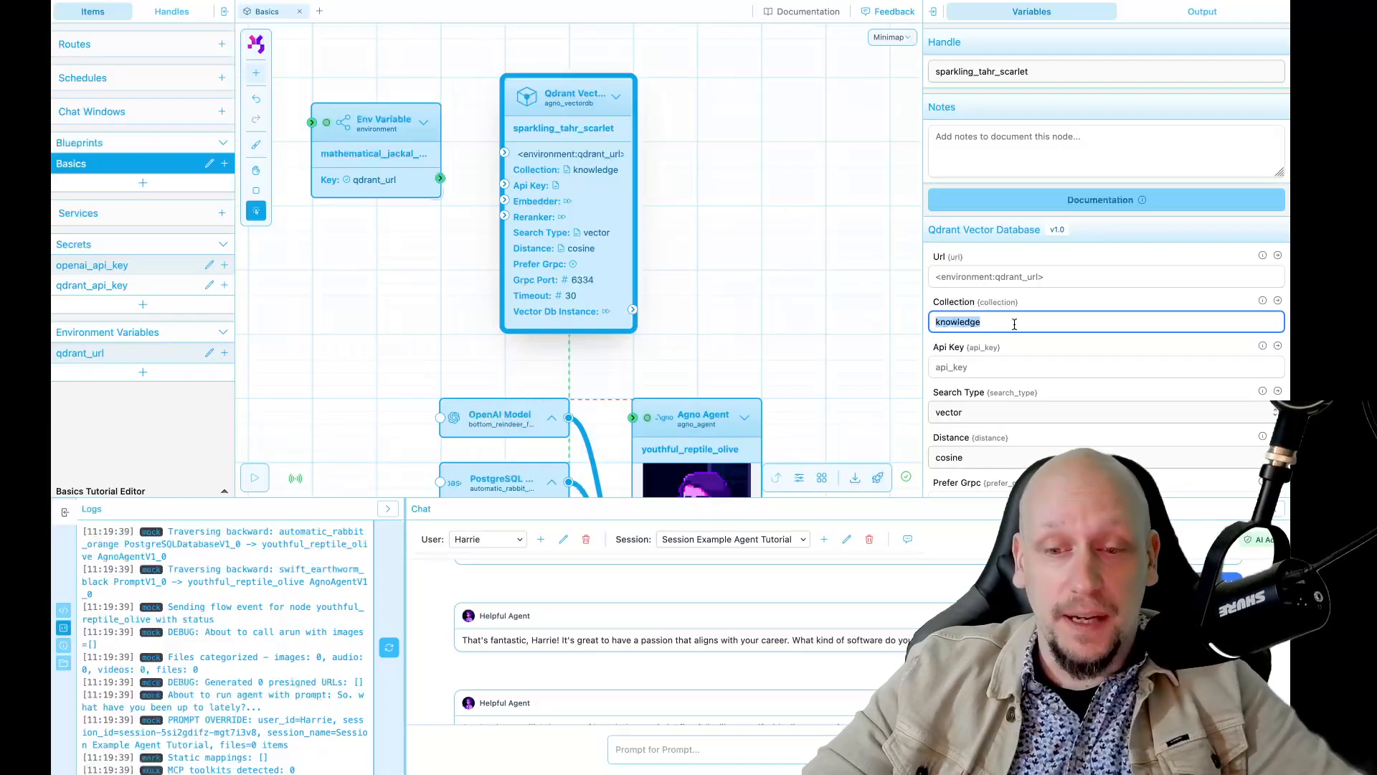
pyautogui.press('BackSpace')
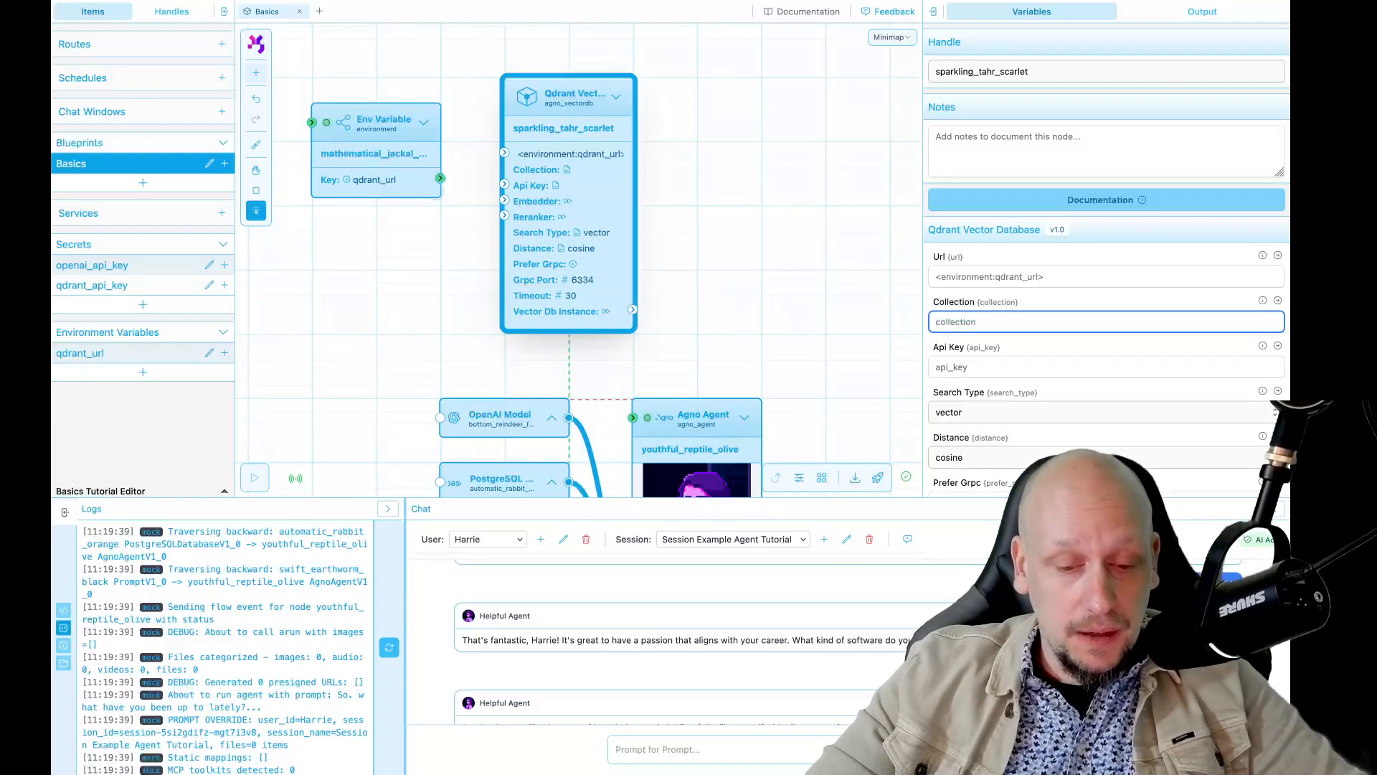
pyautogui.write('nice')
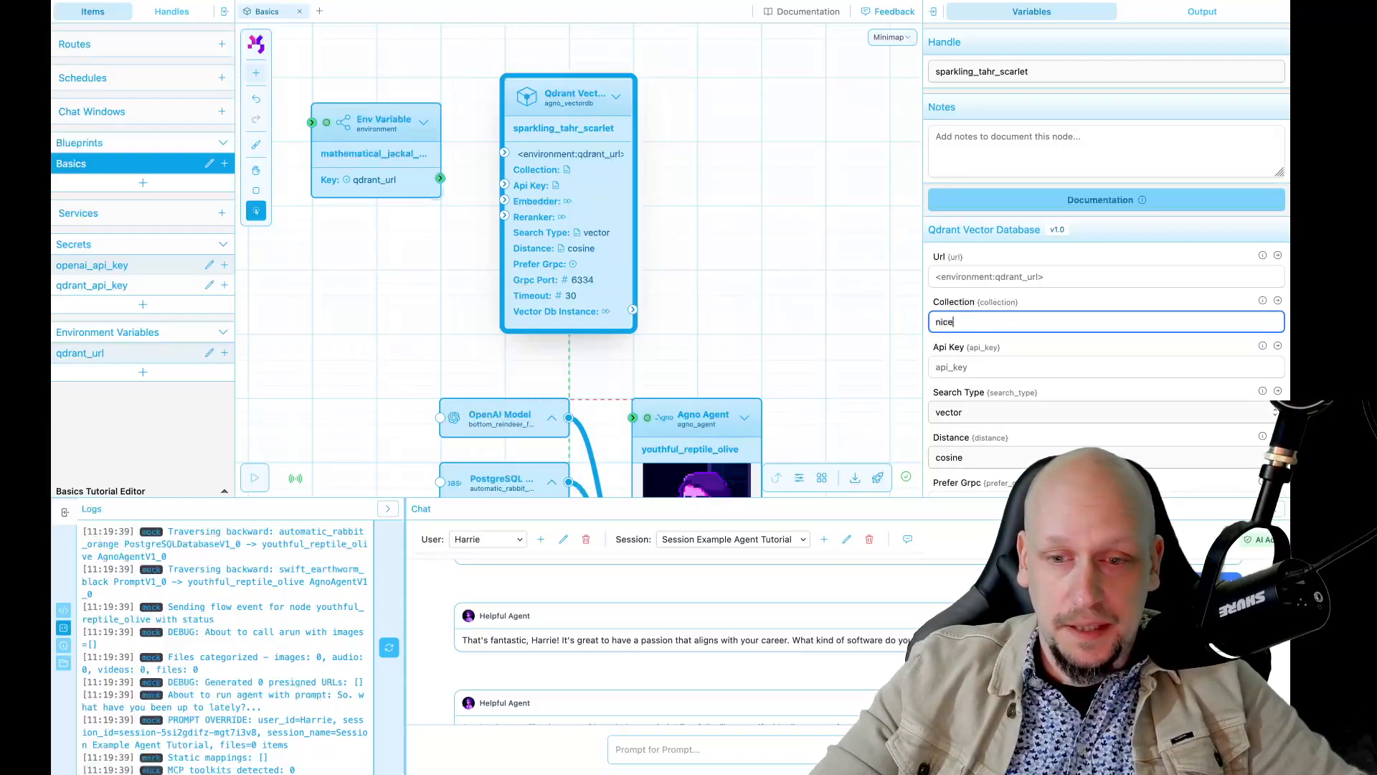
pyautogui.write('_recep')
pyautogui.press('BackSpace')
pyautogui.press('BackSpace')
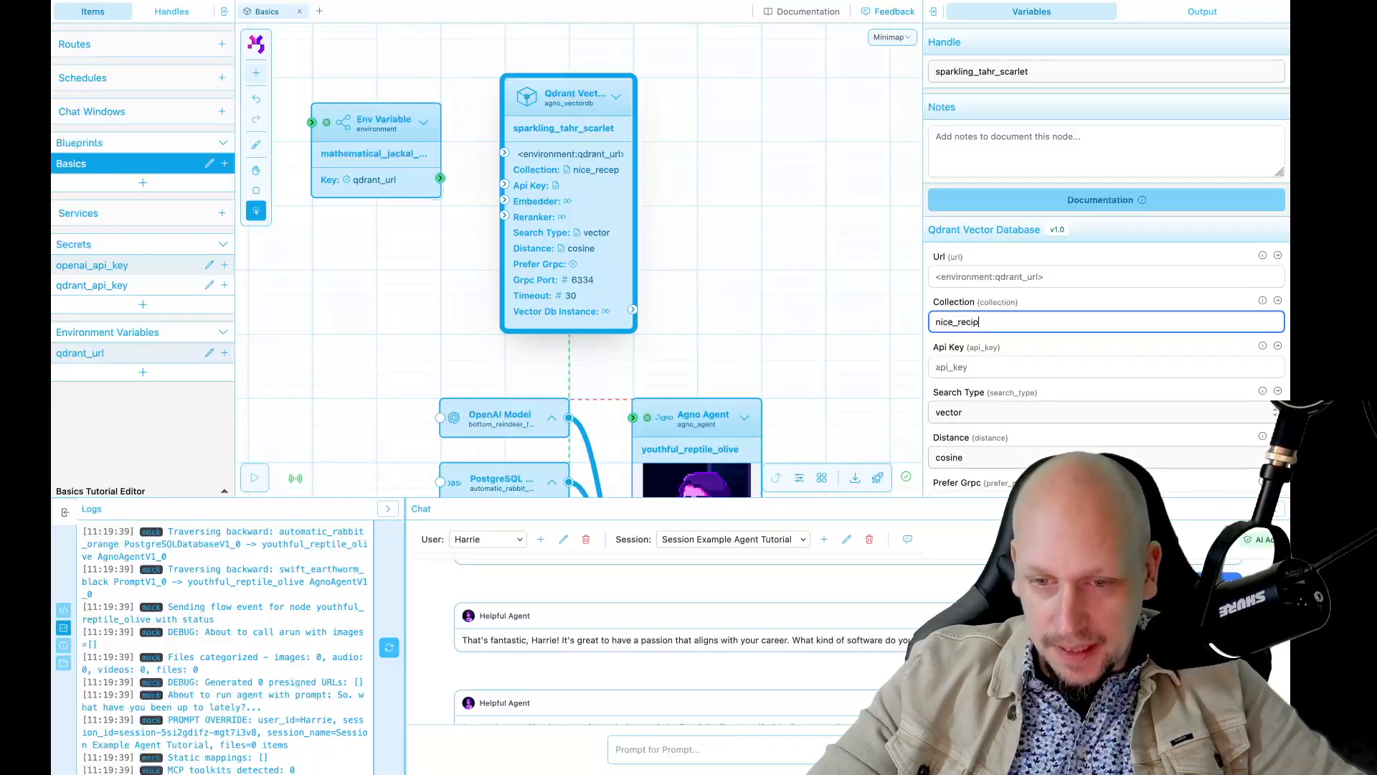
pyautogui.write('ipes')
pyautogui.moveTo(958, 322); pyautogui.dragTo(923, 325)
pyautogui.click(1087, 300)
# Step: Open the qdrant_api_key secret, check its key name and mock stage value setting, and close it without changes
pyautogui.click(983, 372)
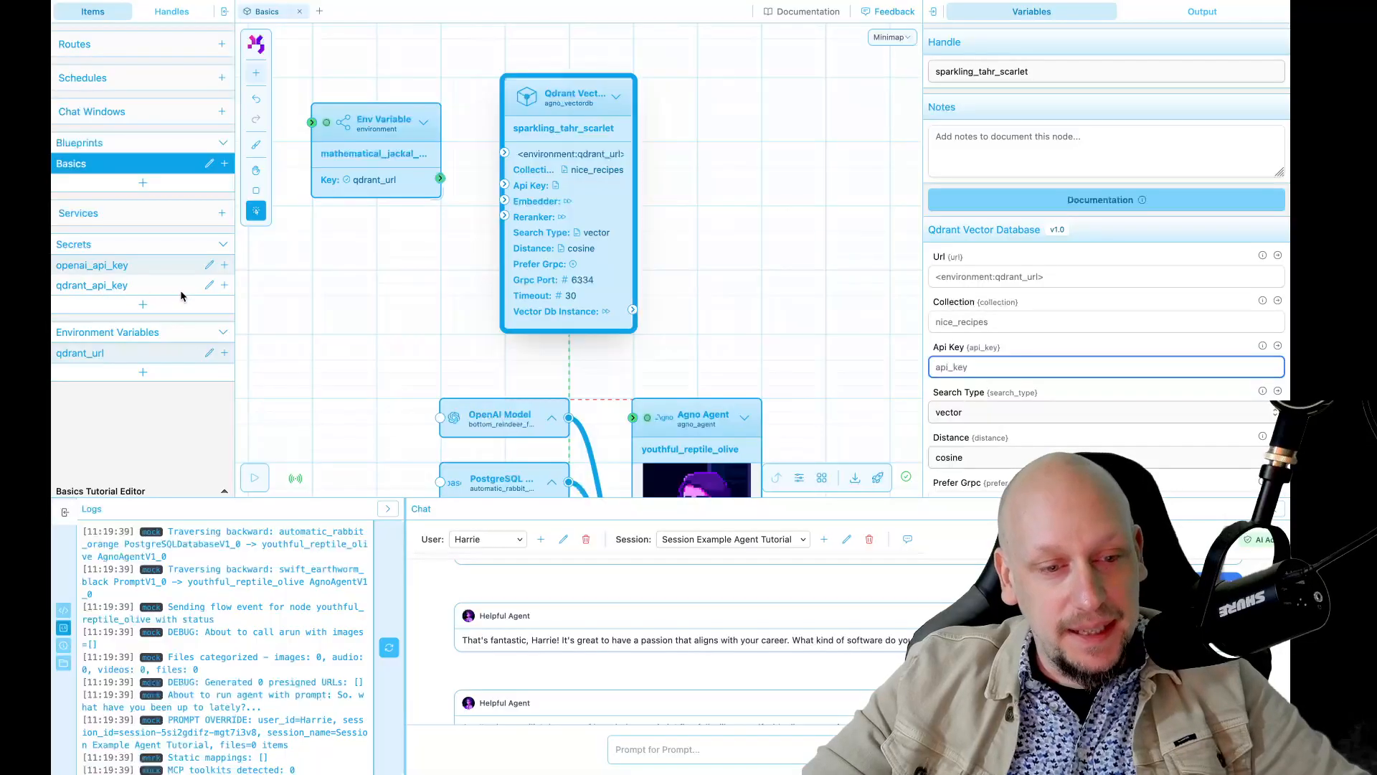
pyautogui.click(209, 285)
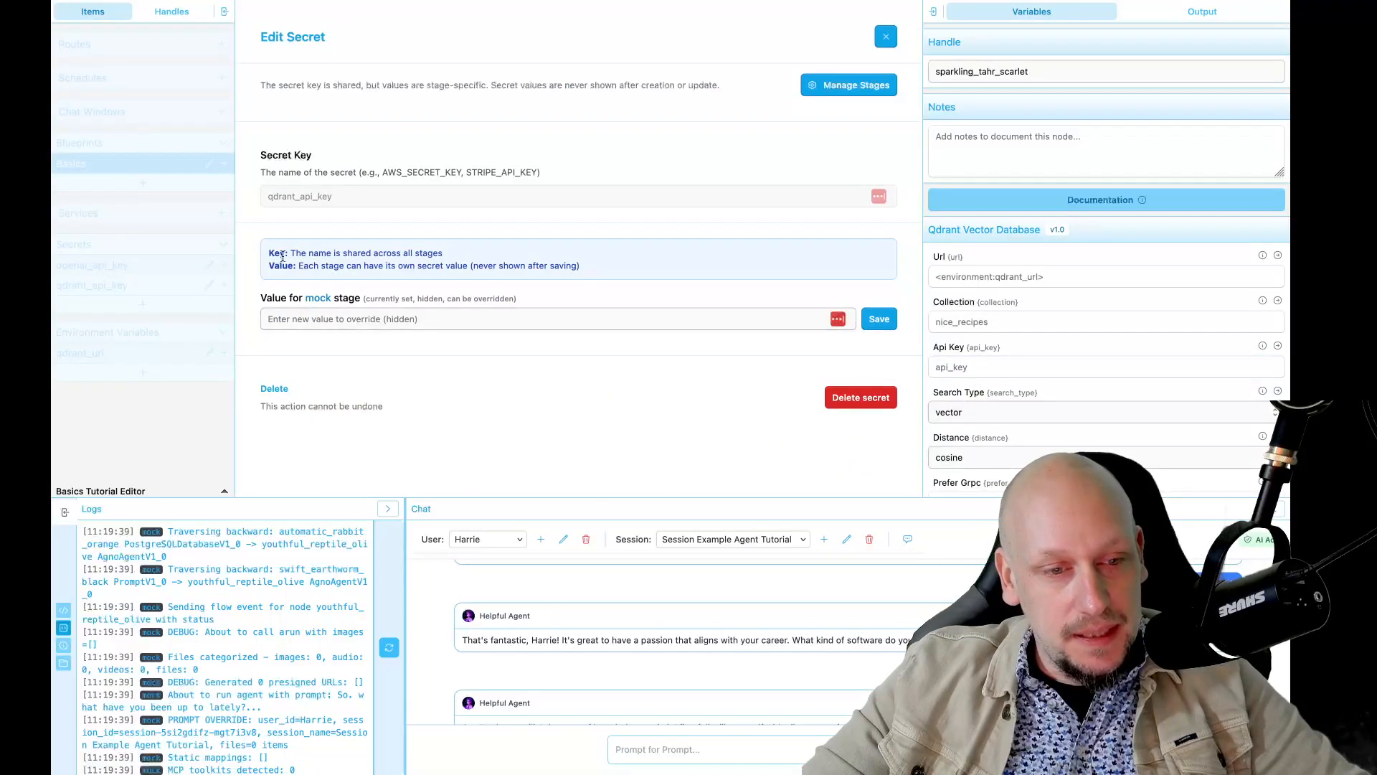
pyautogui.click(886, 36)
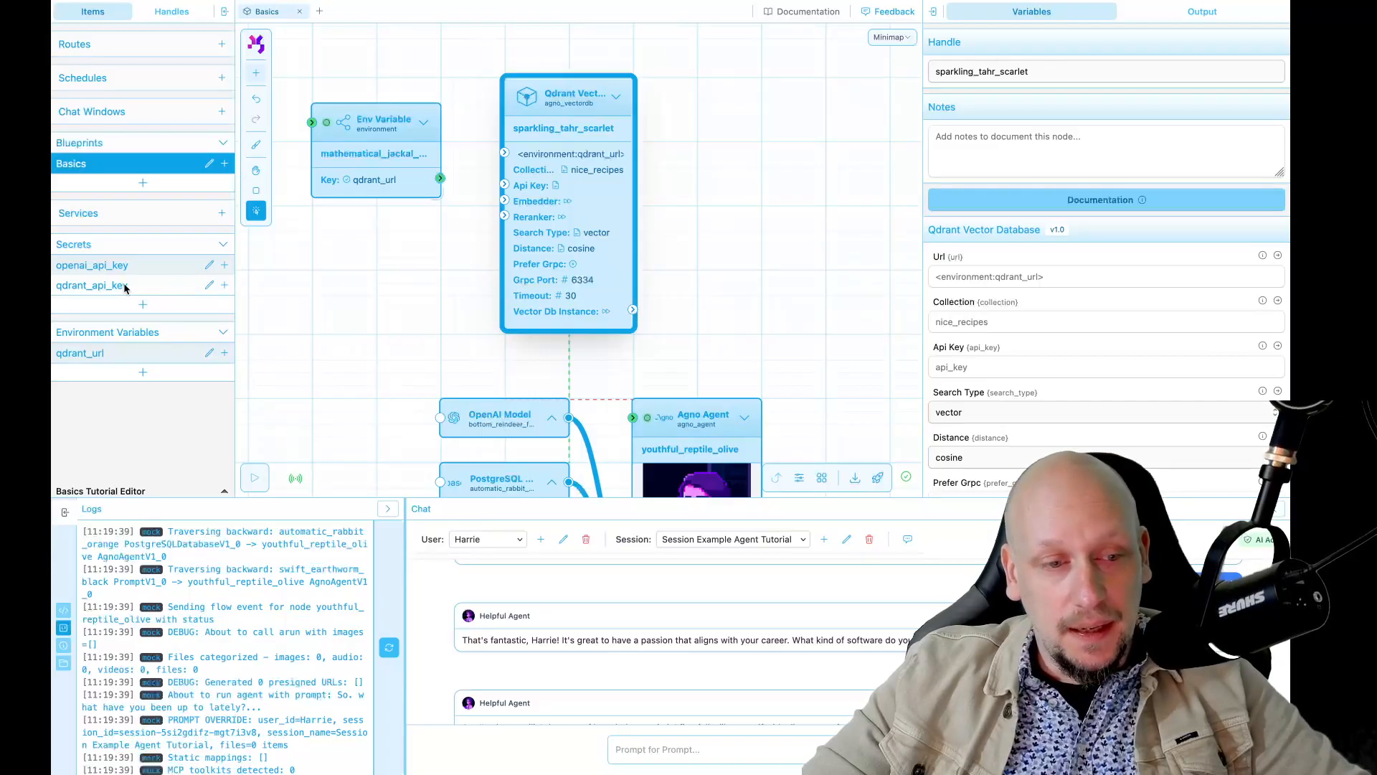
# Step: Set the Qdrant node's Api Key to the secret reference "<secret:qdrant_api_key>" and review the node's remaining fields
pyautogui.click(959, 366)
pyautogui.write('<secret:')
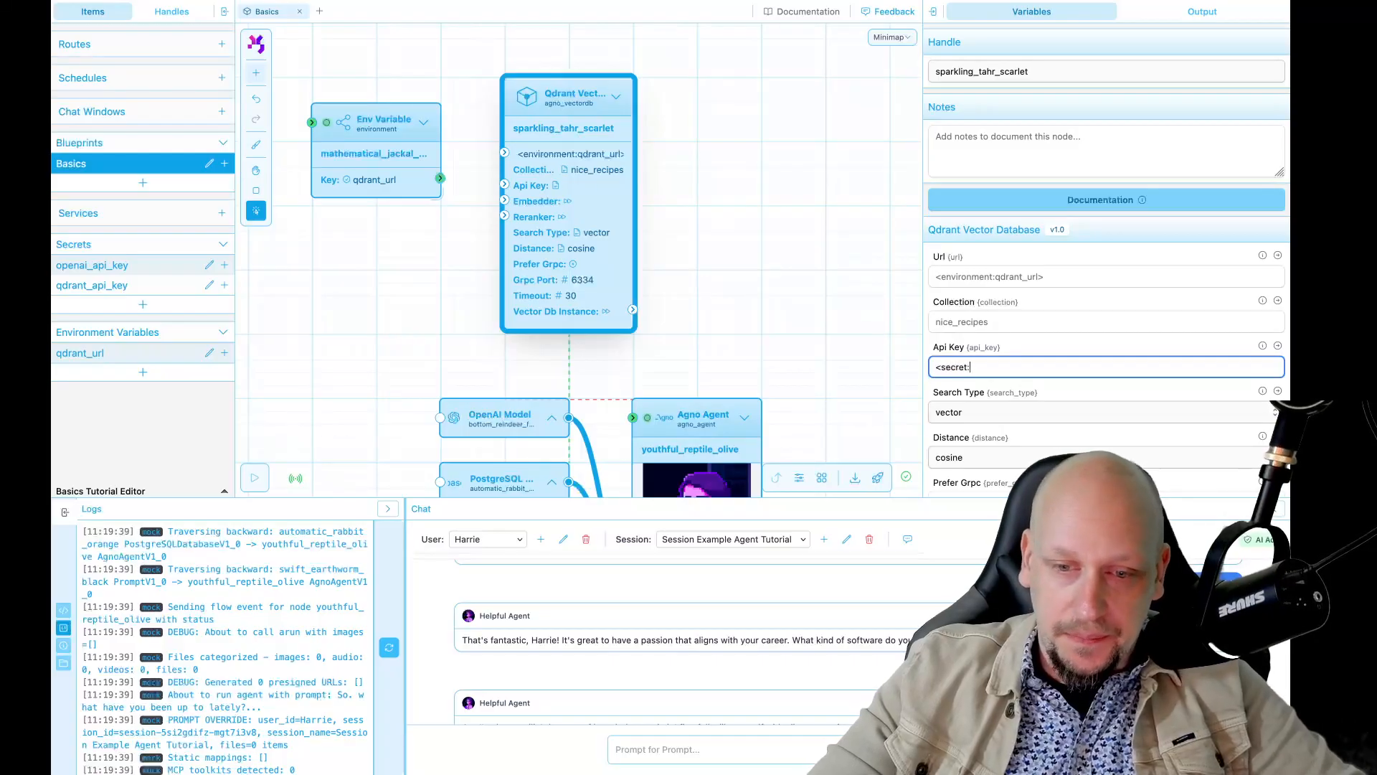
pyautogui.write('qdrant_api_')
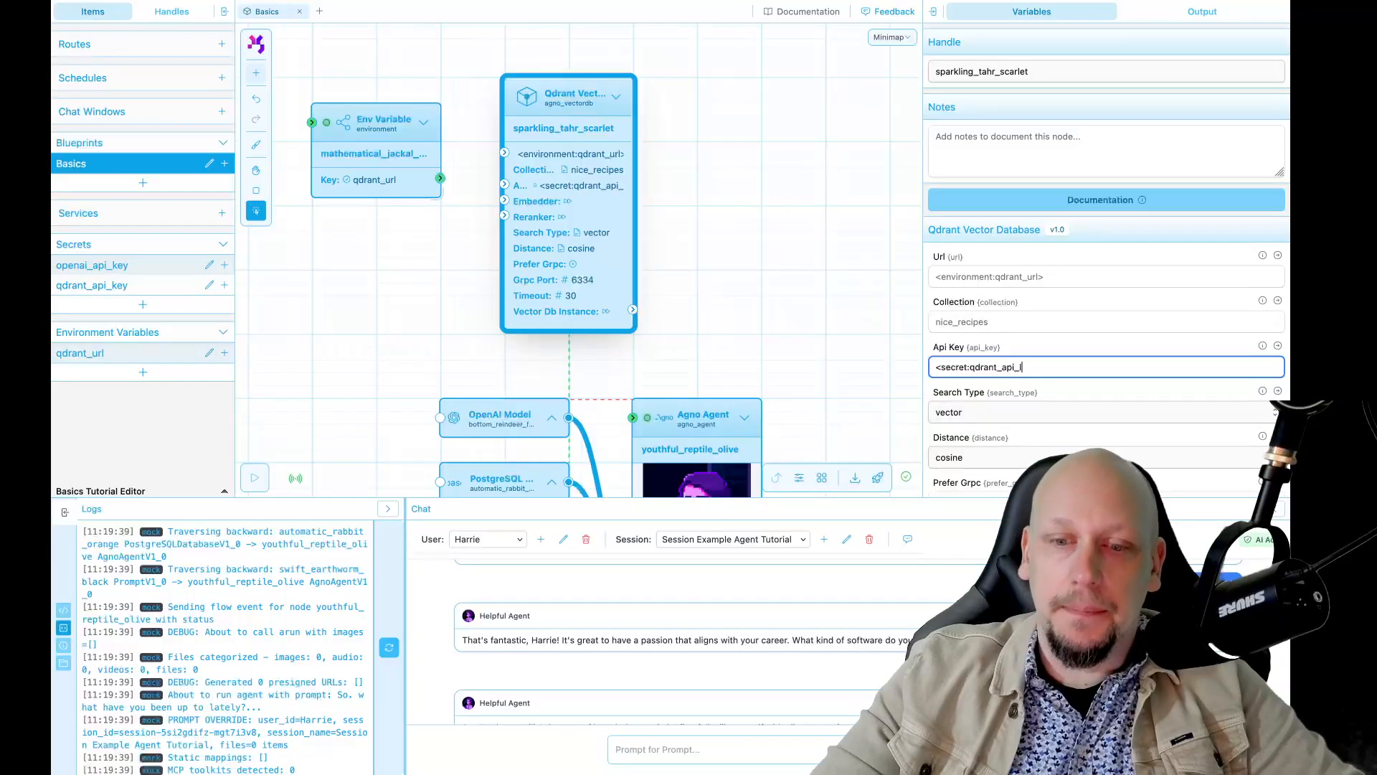
pyautogui.press('BackSpace')
pyautogui.press('BackSpace')
pyautogui.write('key>')
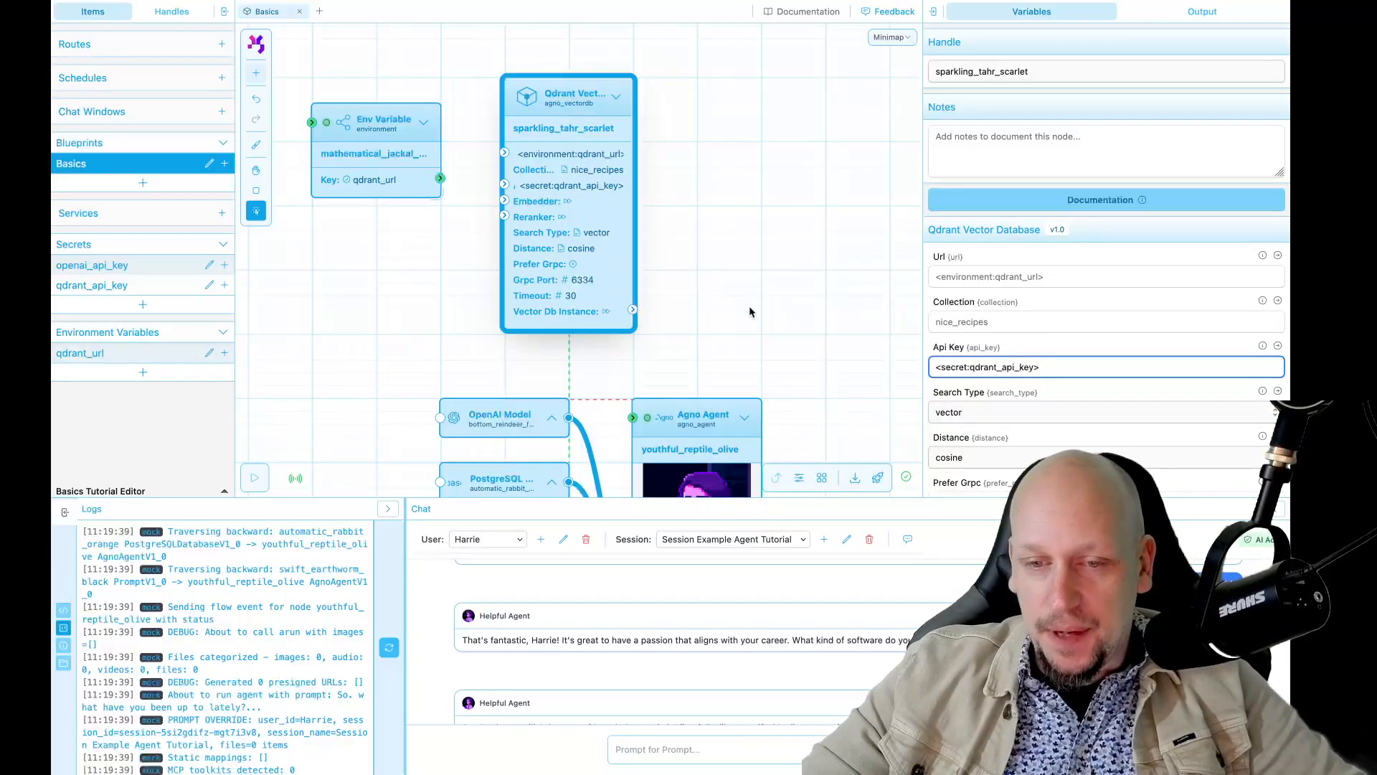
pyautogui.click(749, 308)
pyautogui.click(578, 249)
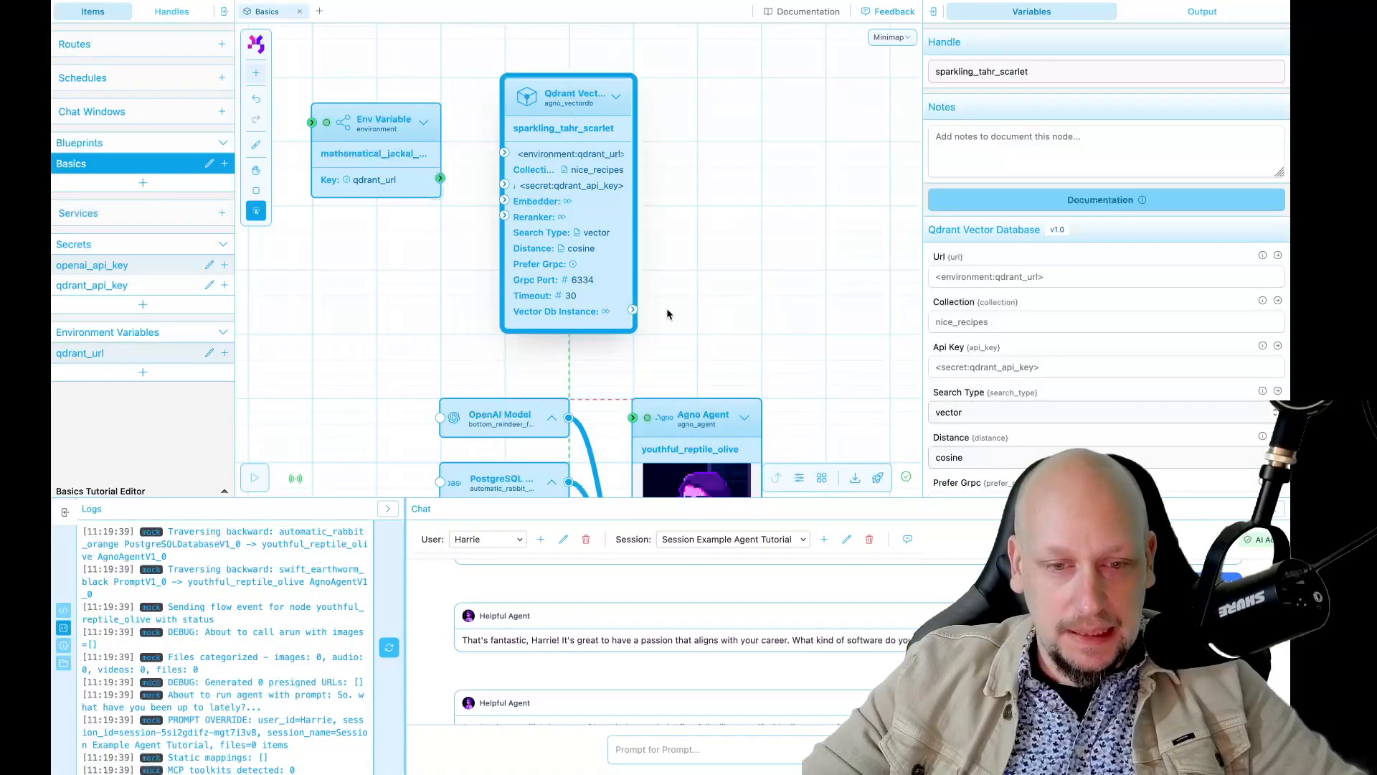
pyautogui.scroll(-2, 1036, 327)
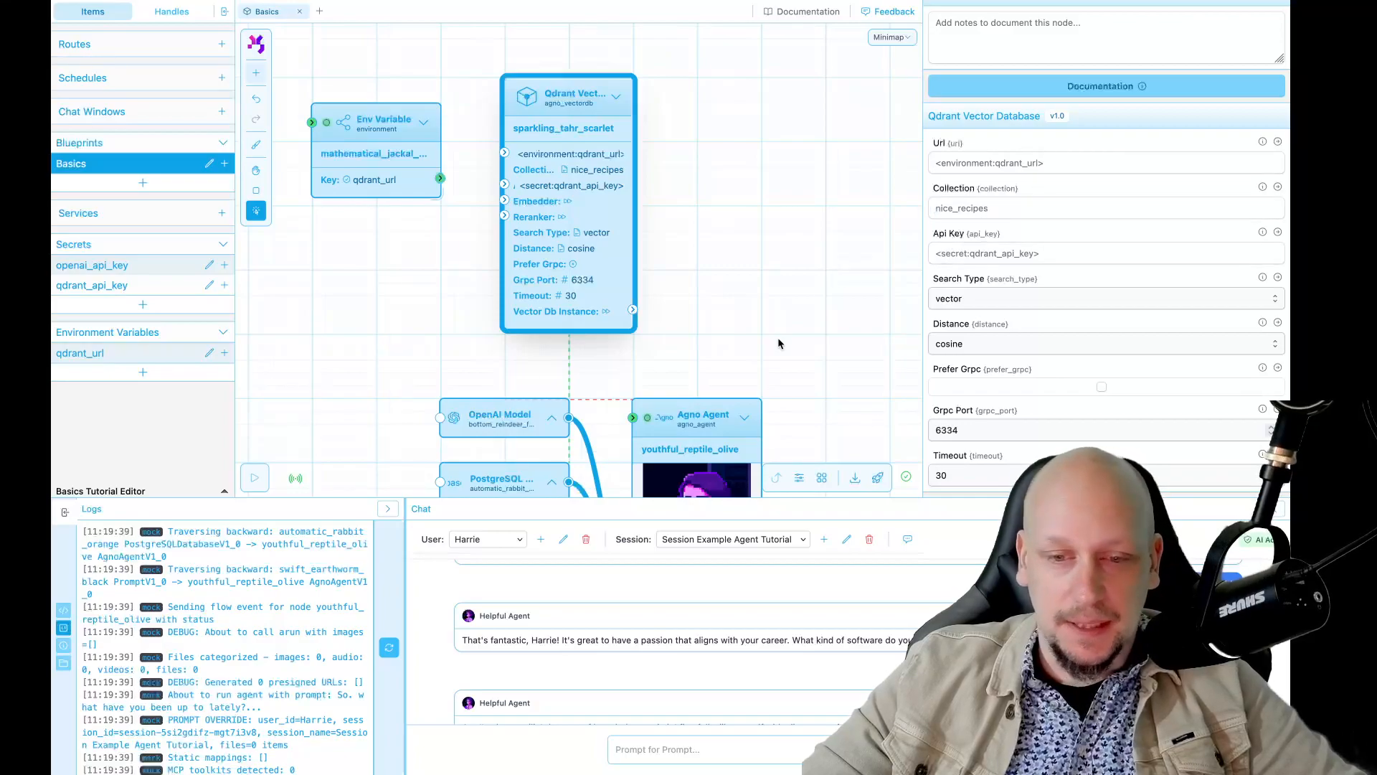
# Step: Delete the unneeded Env Variable node for qdrant_url beside the Qdrant node
pyautogui.click(732, 267)
pyautogui.moveTo(728, 268); pyautogui.dragTo(830, 306)
pyautogui.click(436, 164)
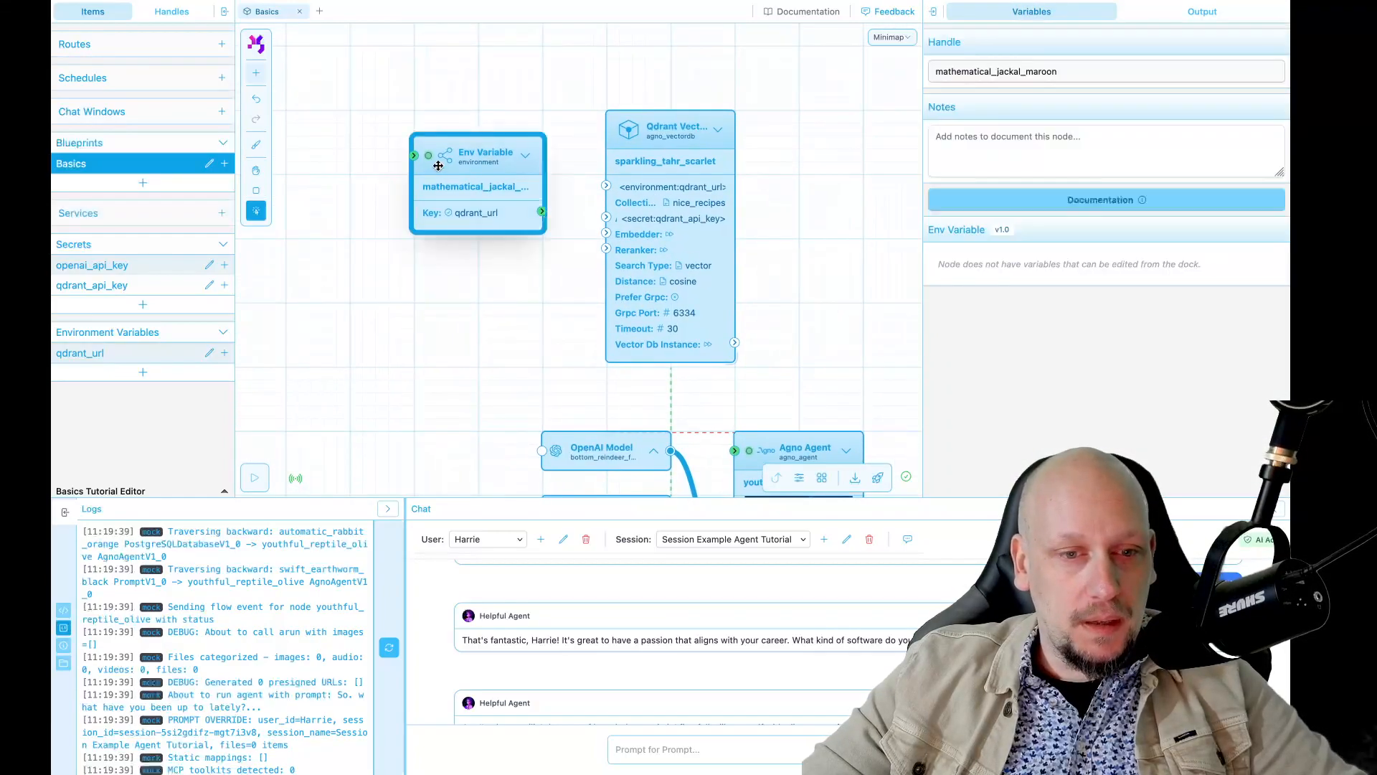
pyautogui.press('Delete')
pyautogui.click(784, 255)
# Step: Move the Qdrant Vector Database node further up, away from the agent flow, to free space around it
pyautogui.scroll(-3, 768, 215)
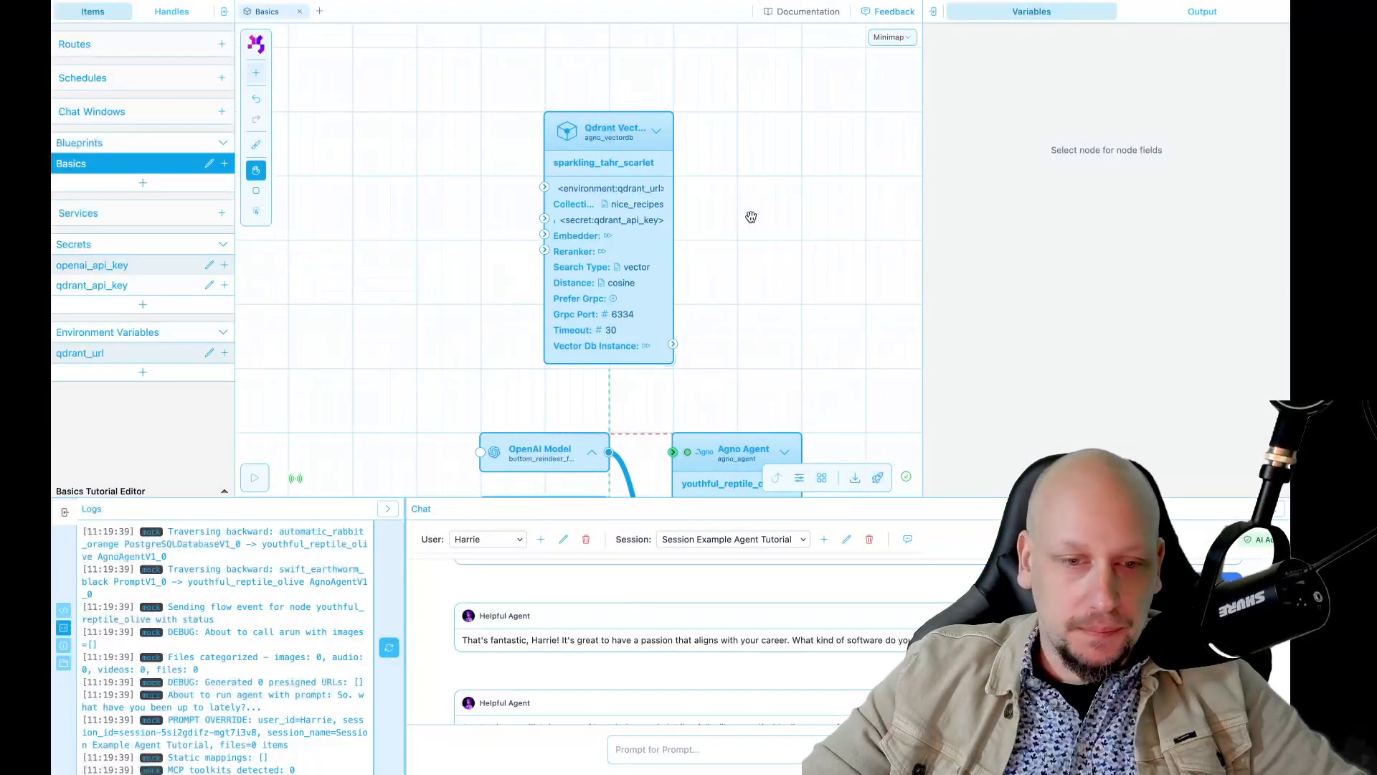
pyautogui.moveTo(604, 239); pyautogui.dragTo(556, 144)
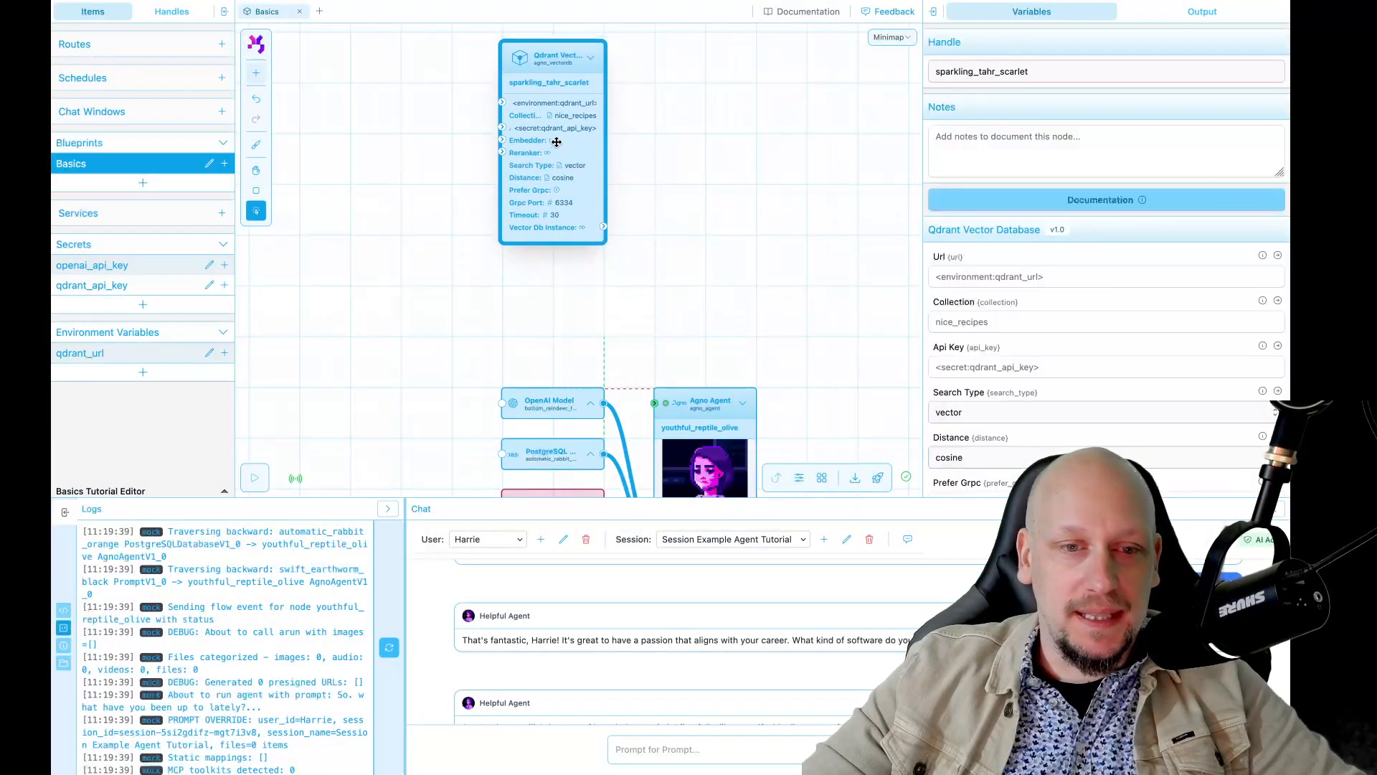
pyautogui.click(682, 160)
pyautogui.moveTo(682, 160); pyautogui.dragTo(769, 316)
pyautogui.click(641, 284)
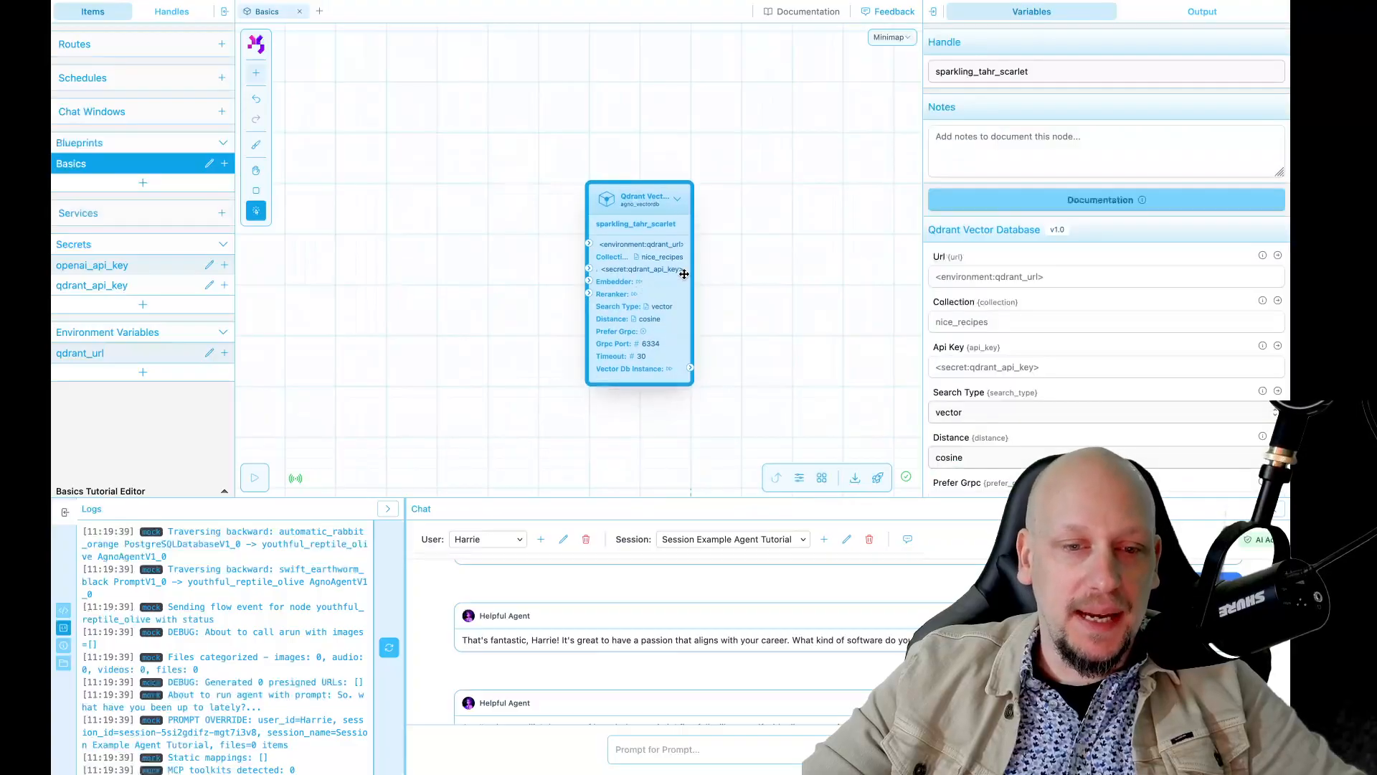
pyautogui.click(781, 259)
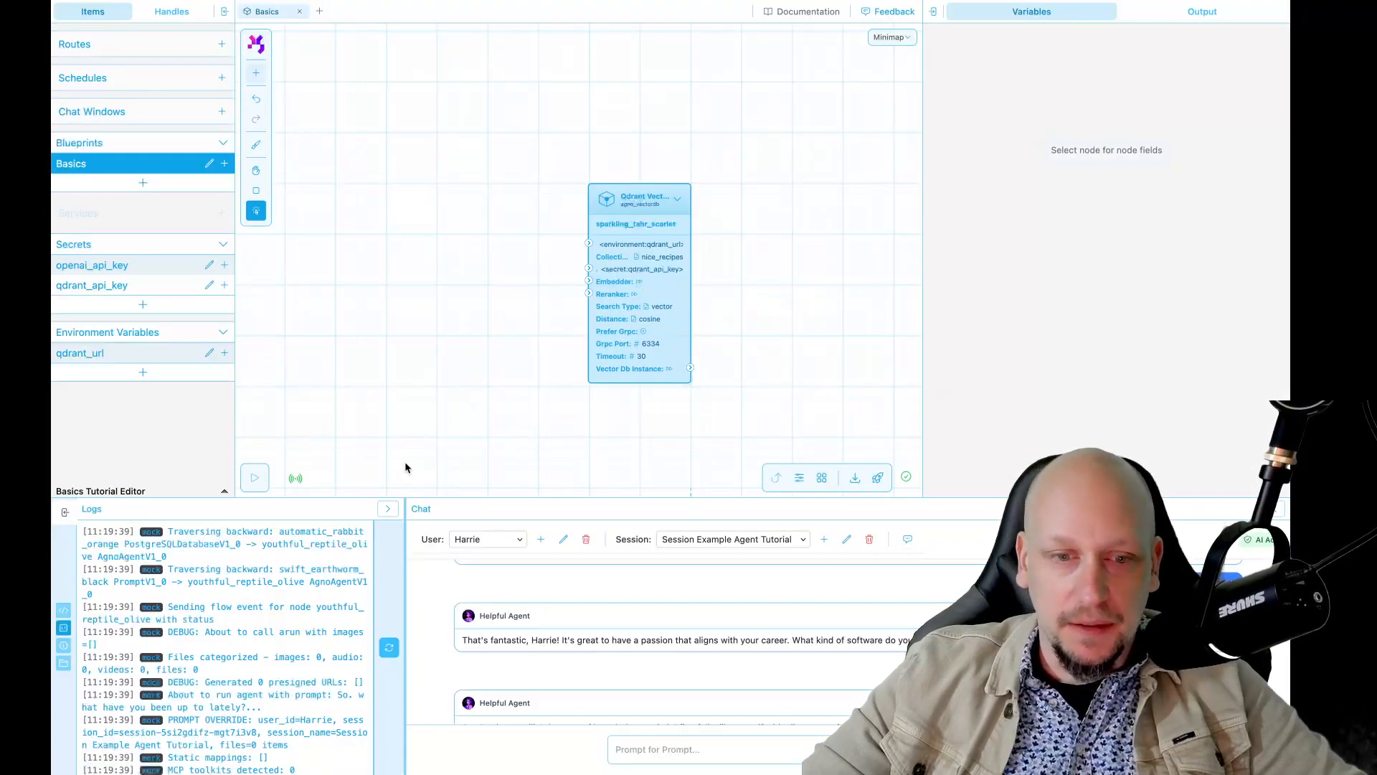
# Step: Create a folder named "recipes" in the root of the project's file manager
pyautogui.click(64, 664)
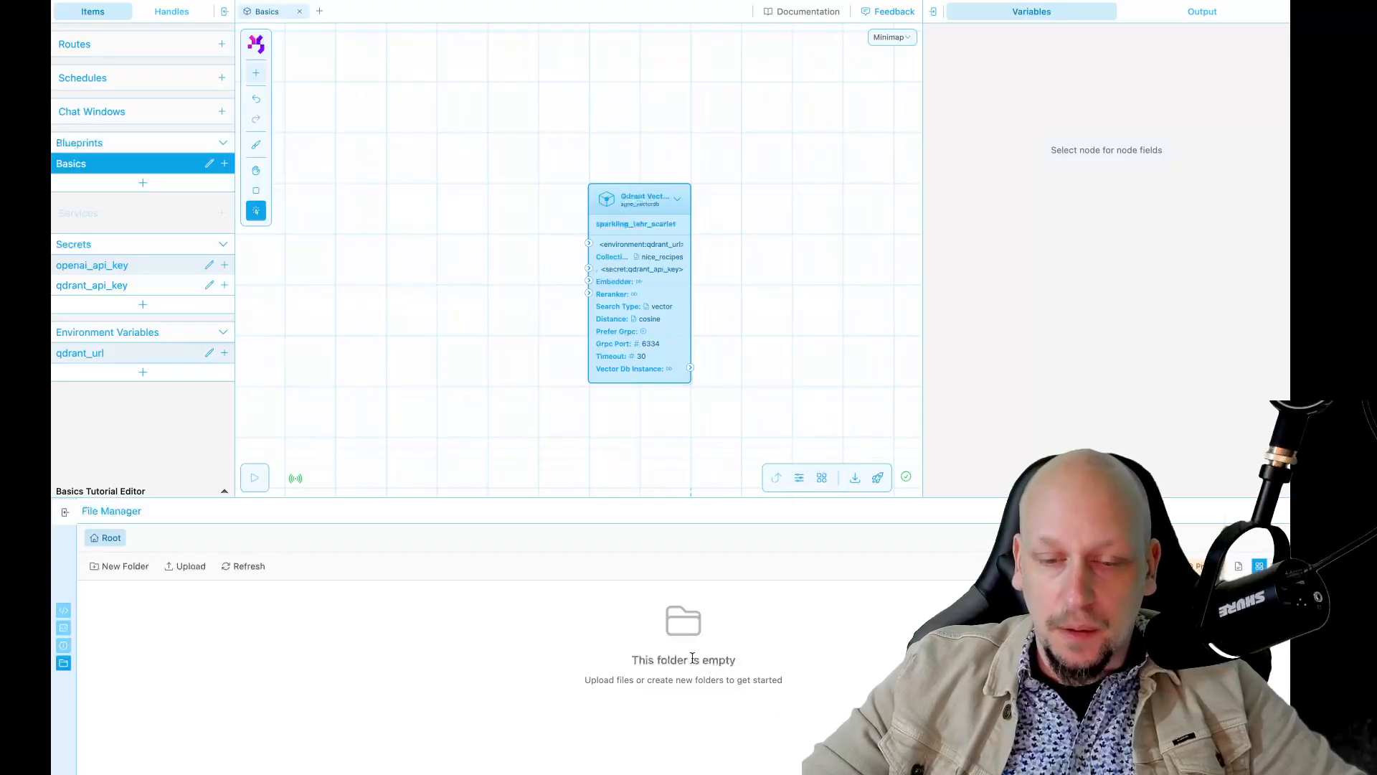
pyautogui.click(119, 566)
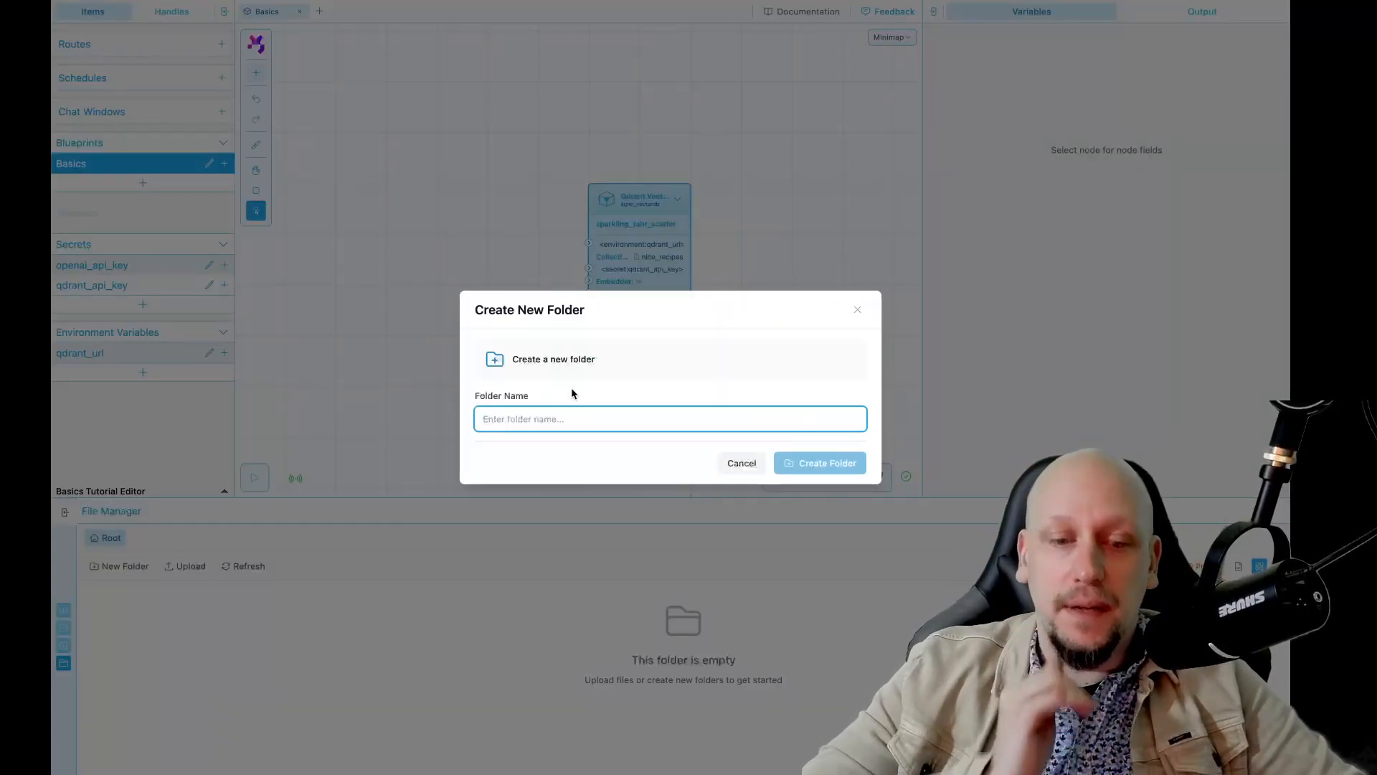
pyautogui.write('reciep')
pyautogui.press('BackSpace')
pyautogui.press('BackSpace')
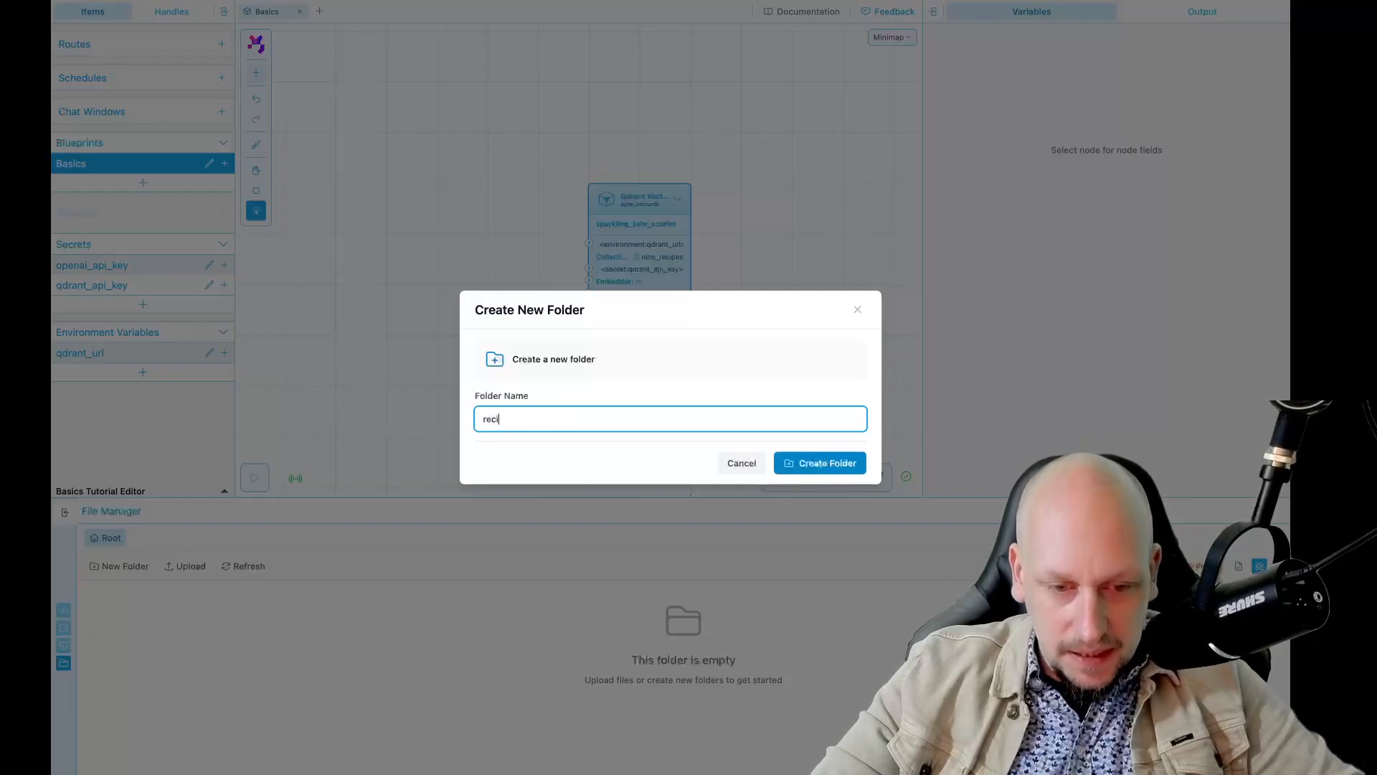
pyautogui.write('pes')
pyautogui.click(789, 463)
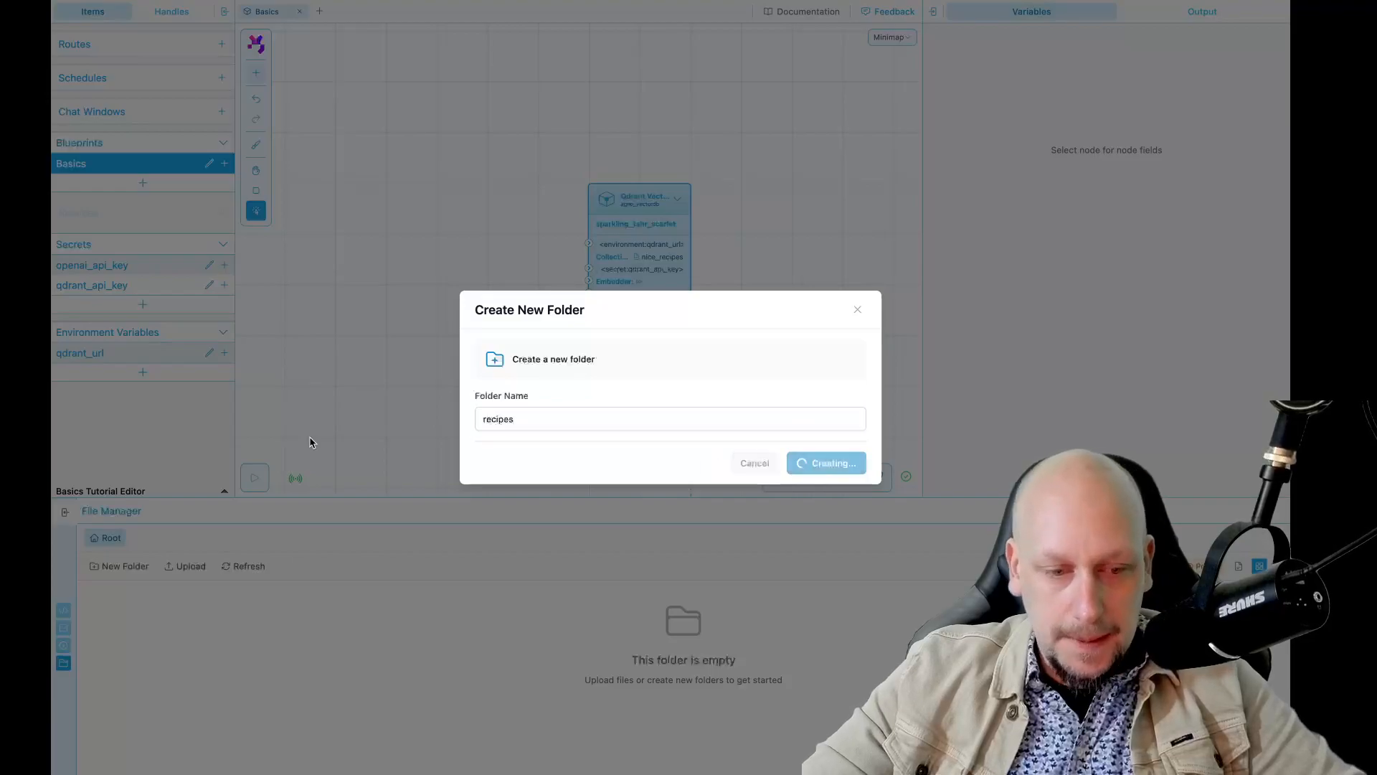
# Step: Upload the PDF files cape_recipes_short_2 and thai_recipes_short into the recipes folder and select each to check it
pyautogui.doubleClick(158, 610)
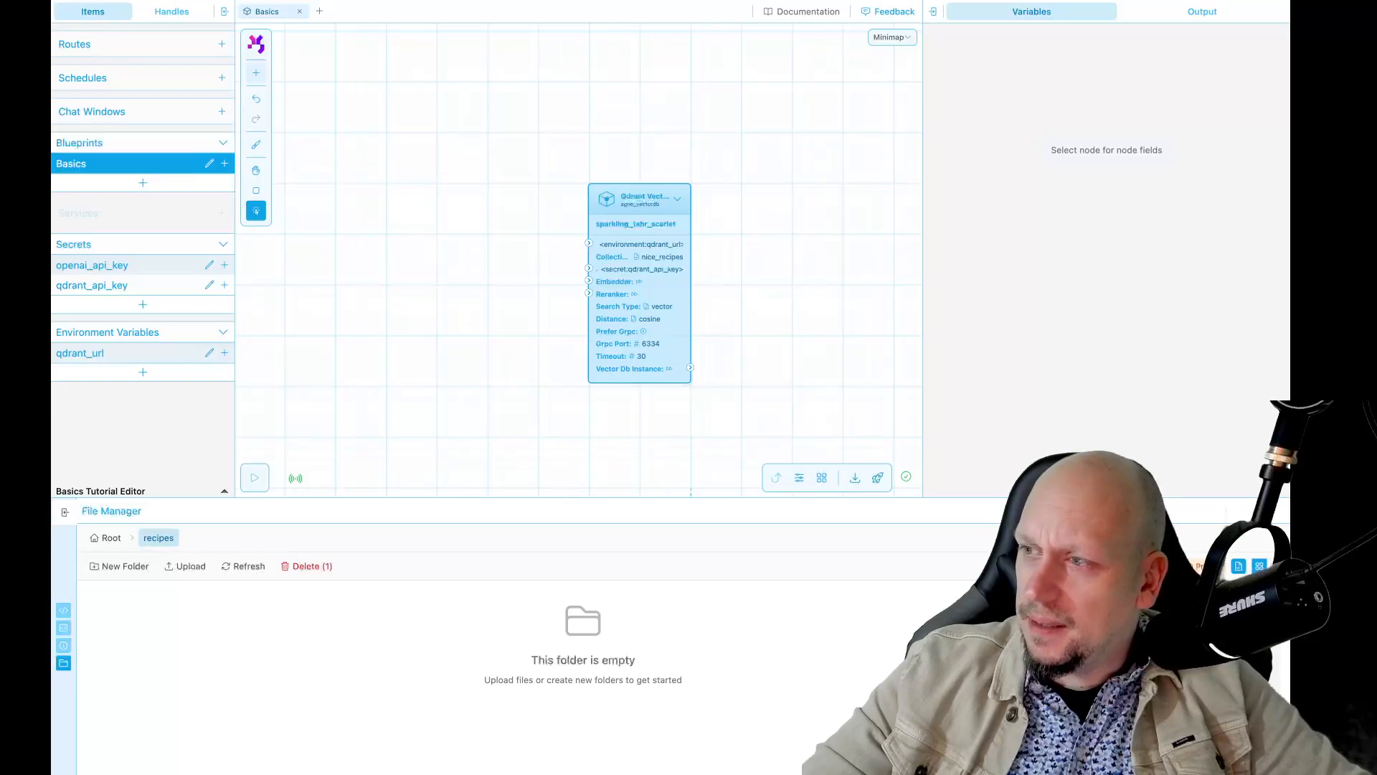
pyautogui.moveTo(822, 544); pyautogui.dragTo(744, 638)
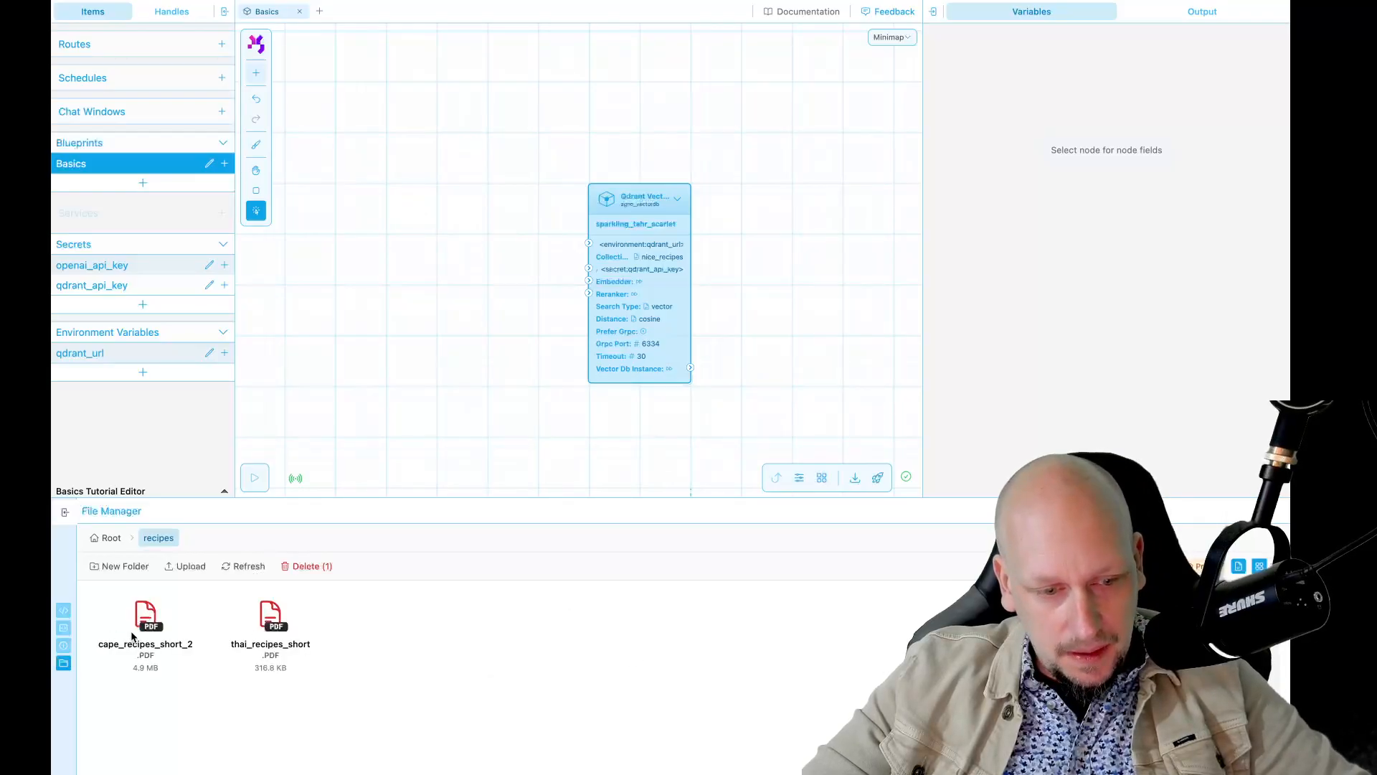
pyautogui.click(255, 621)
pyautogui.click(148, 625)
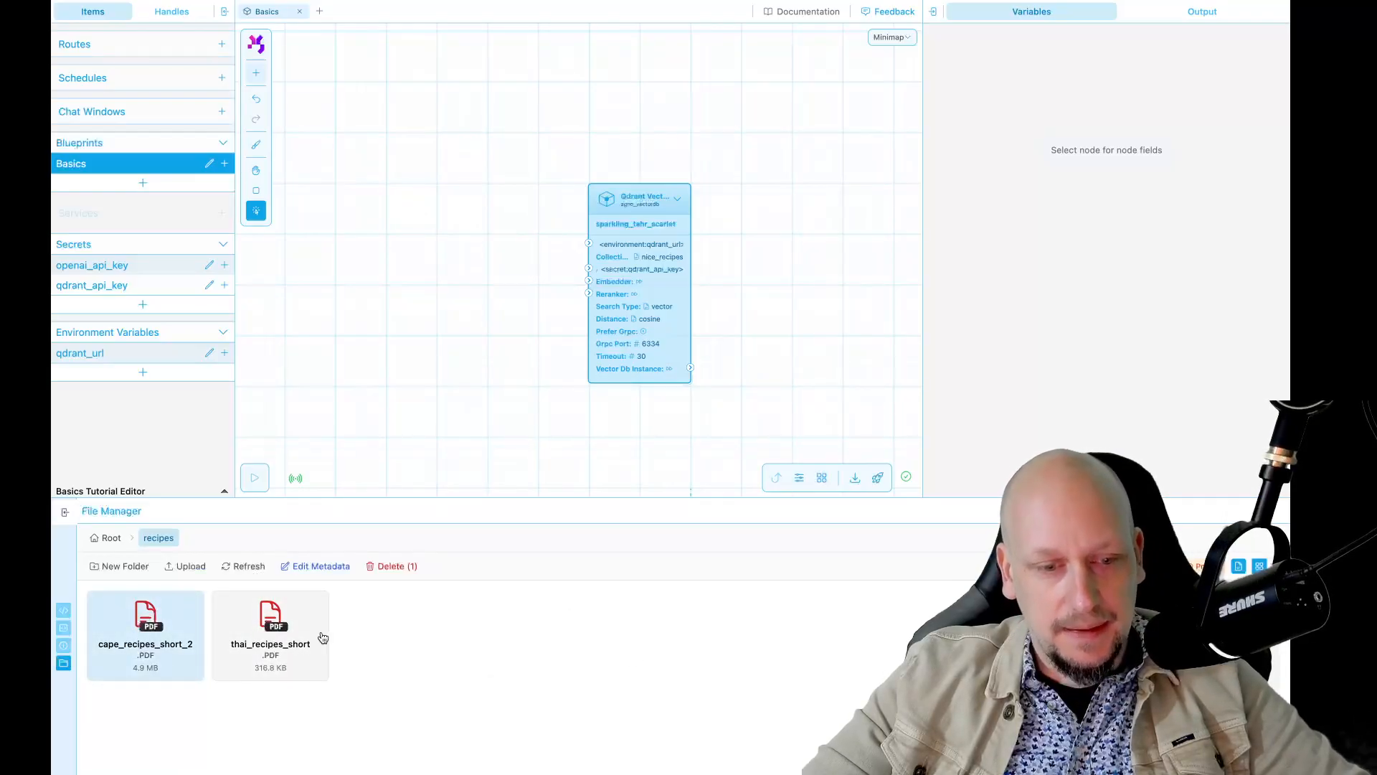
pyautogui.click(293, 624)
pyautogui.moveTo(482, 279); pyautogui.dragTo(433, 327)
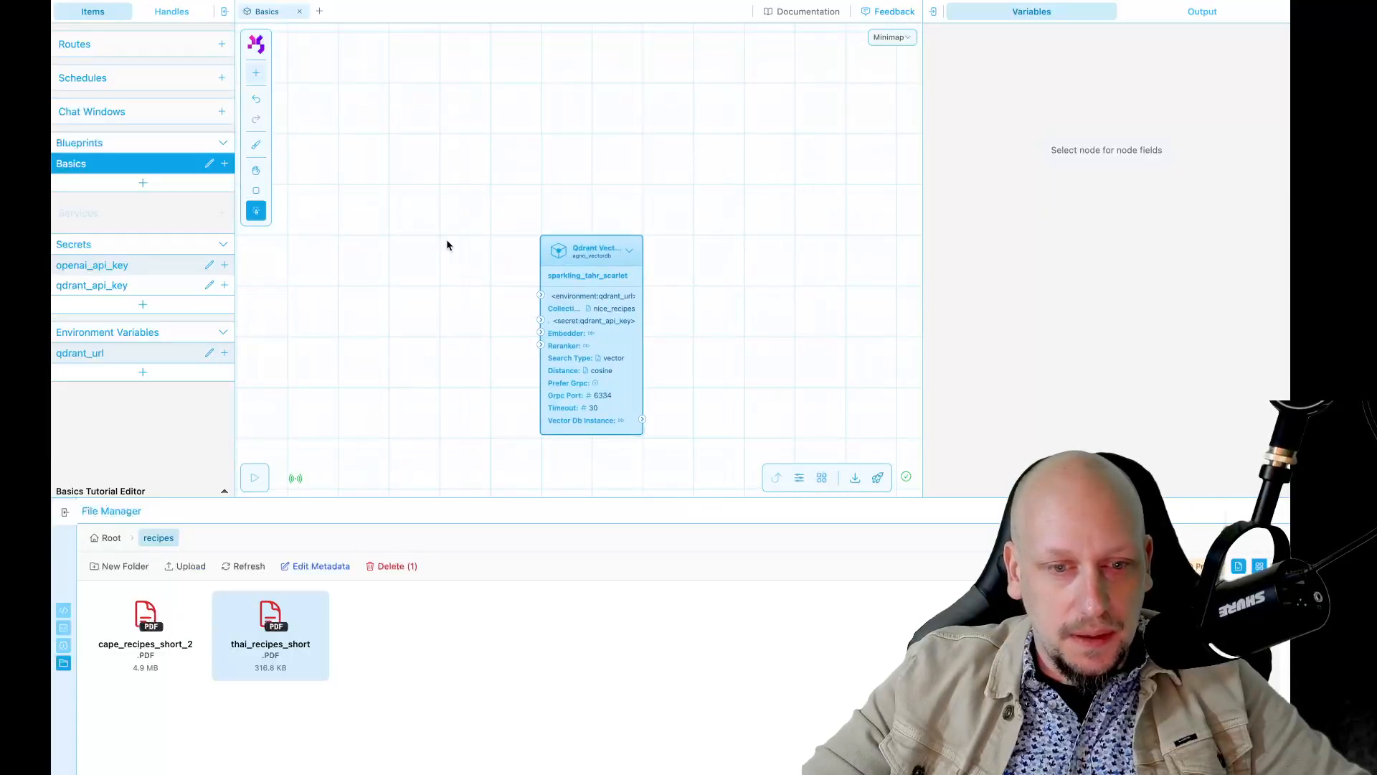
pyautogui.moveTo(445, 255); pyautogui.dragTo(490, 252)
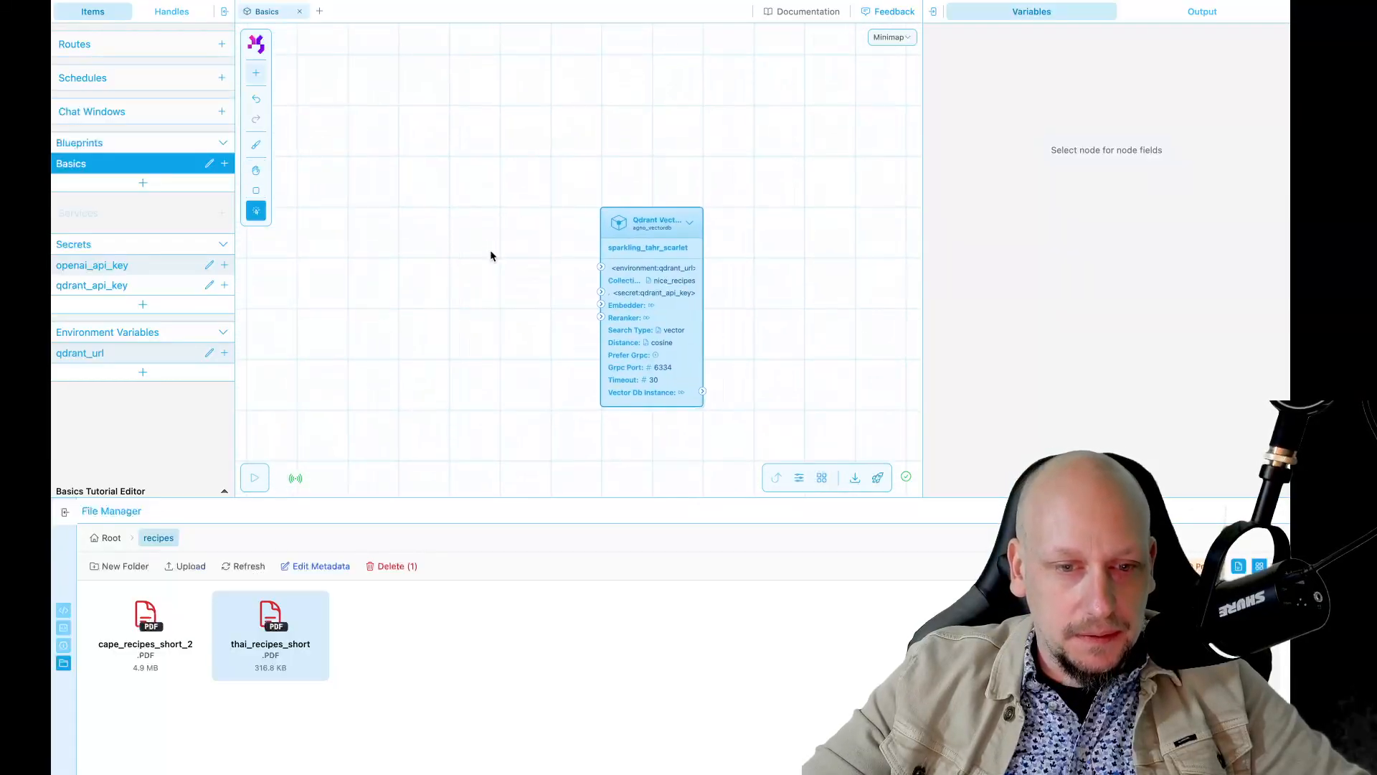
# Step: Add a File Selection node to the left of the Qdrant Vector Database node
pyautogui.doubleClick(449, 322)
pyautogui.write('f')
pyautogui.press('BackSpace')
pyautogui.write('sel')
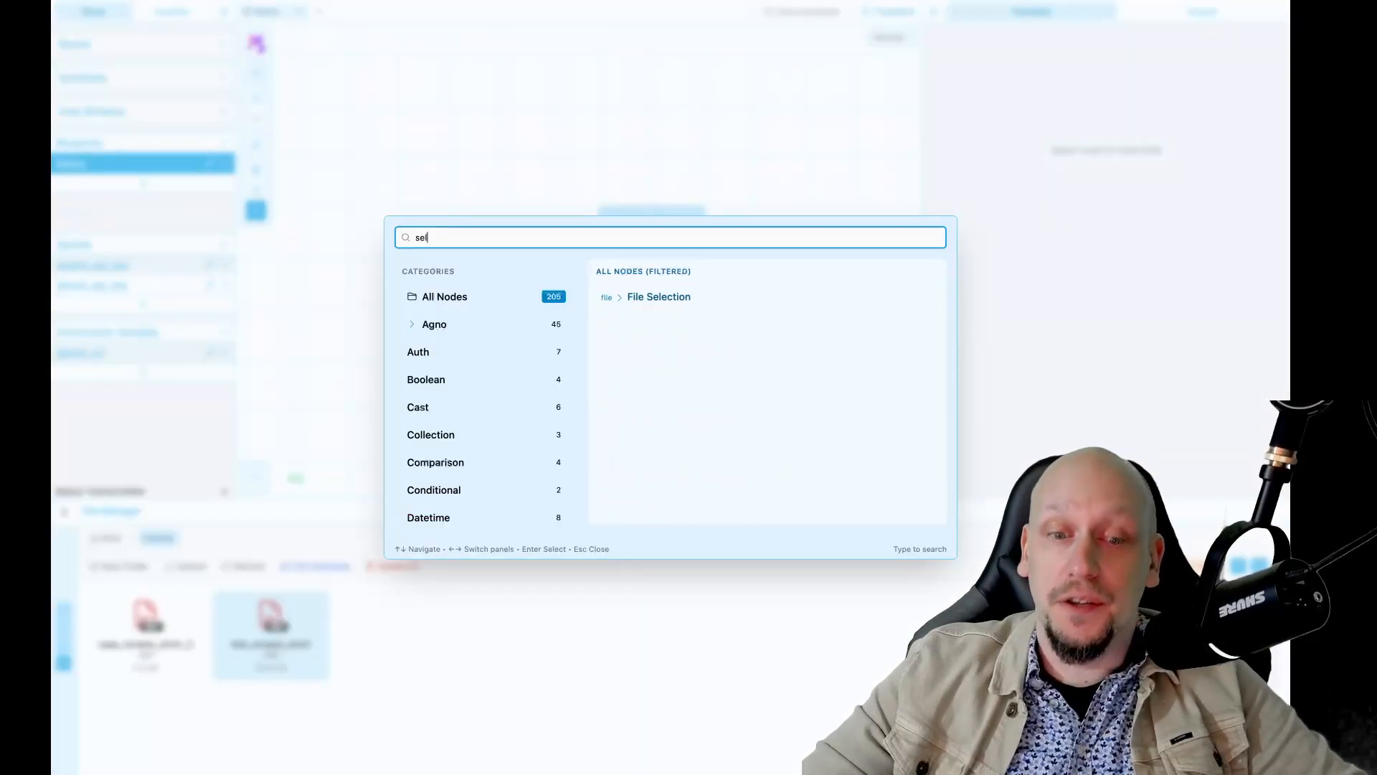
pyautogui.press('Down')
pyautogui.press('Return')
pyautogui.moveTo(448, 323); pyautogui.dragTo(418, 322)
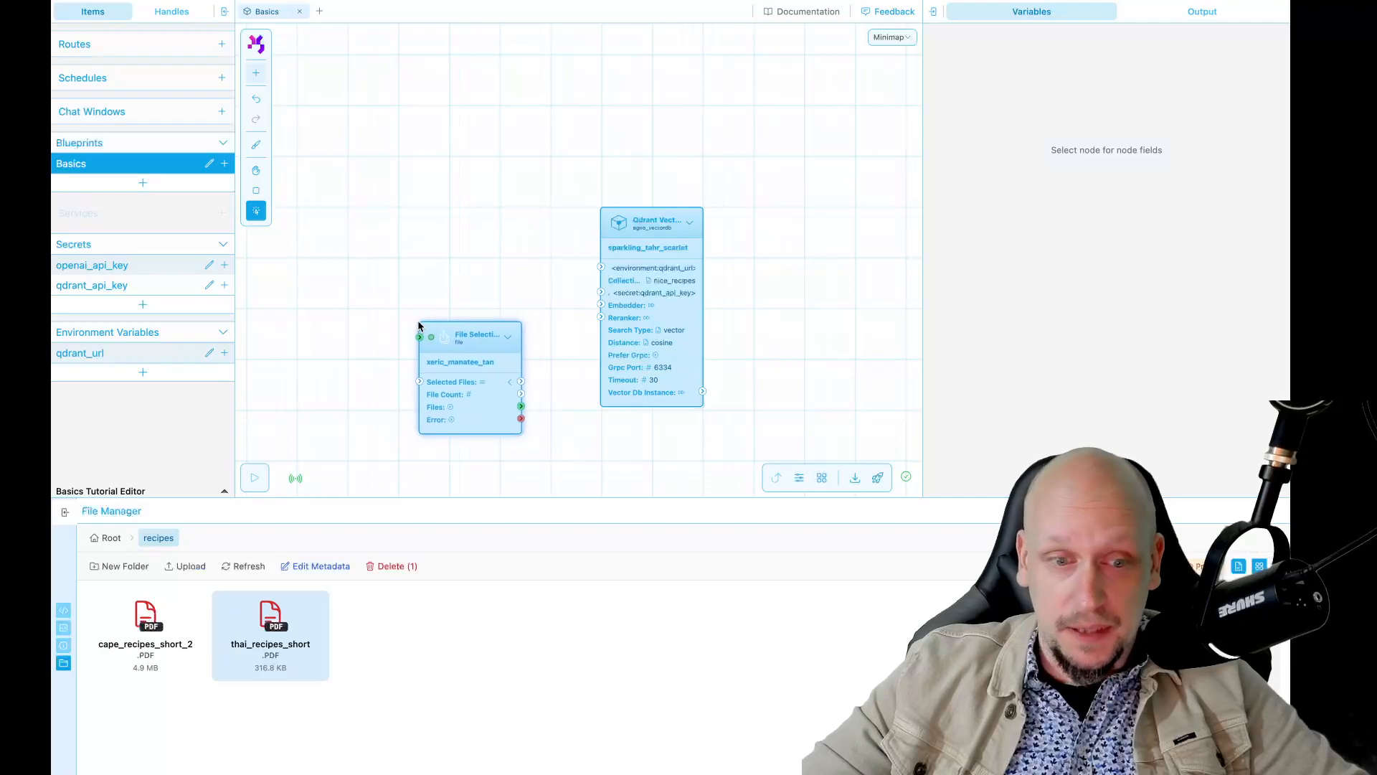
# Step: Assign cape_recipes_short_2 and thai_recipes_short to the File Selection node and expand its selected files list
pyautogui.keyDown('ctrl'); pyautogui.click(154, 629); pyautogui.keyUp('ctrl')
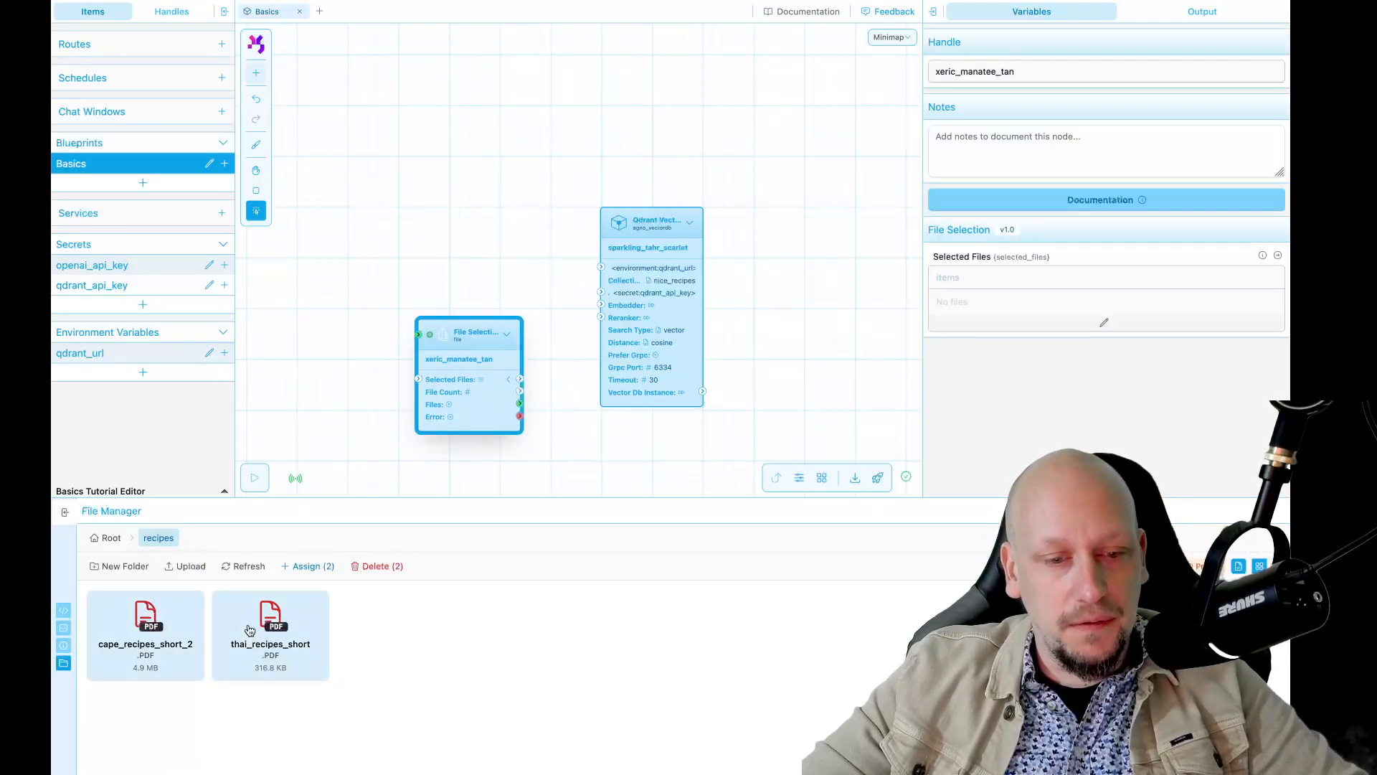
pyautogui.click(345, 406)
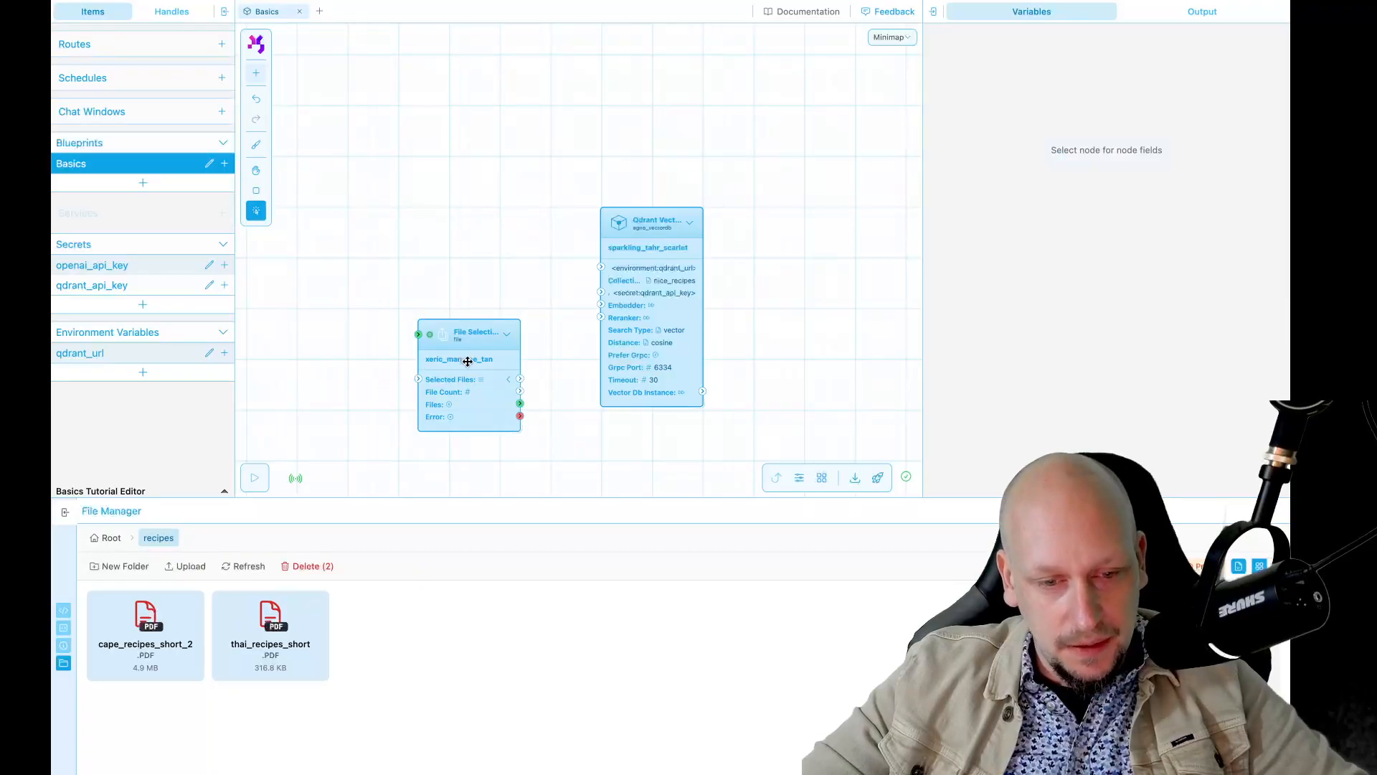
pyautogui.click(476, 359)
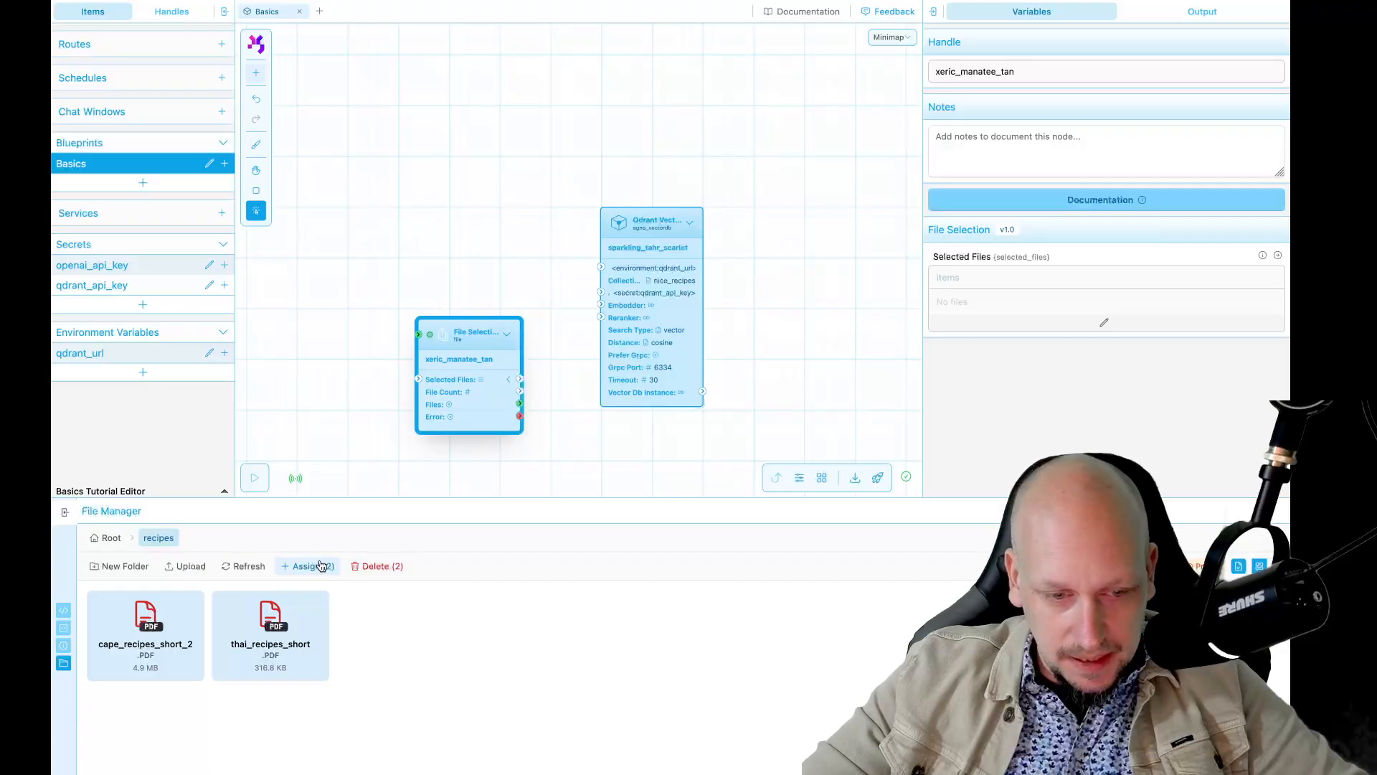
pyautogui.click(292, 617)
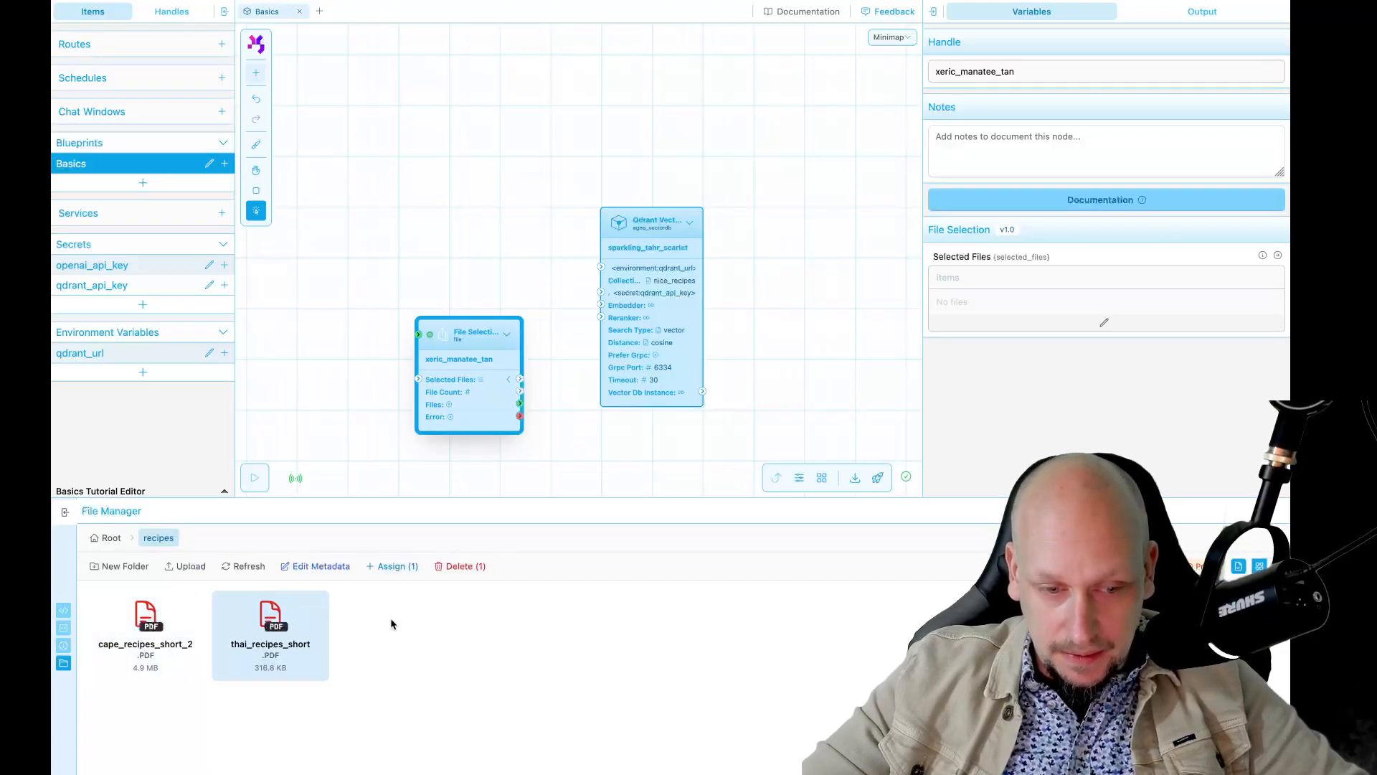
pyautogui.keyDown('ctrl'); pyautogui.click(179, 628); pyautogui.keyUp('ctrl')
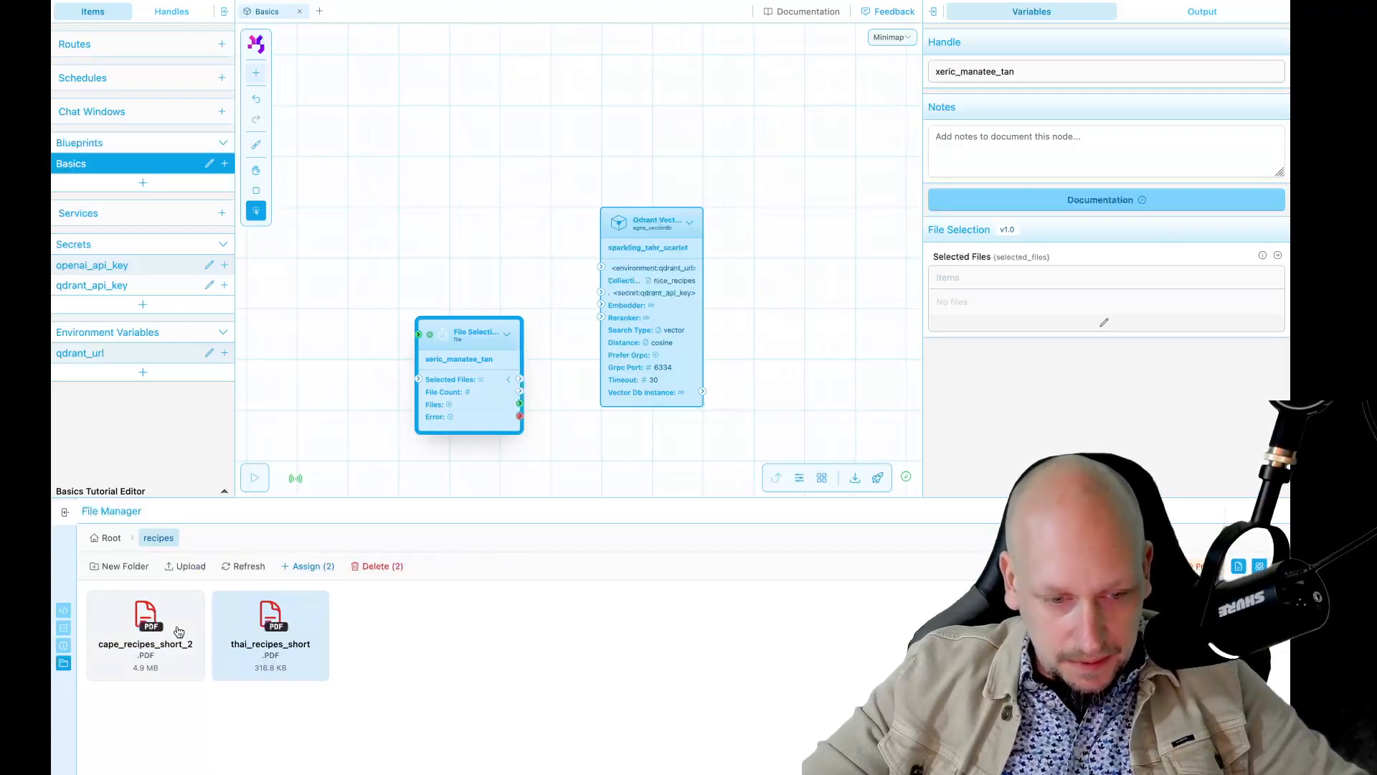
pyautogui.click(304, 566)
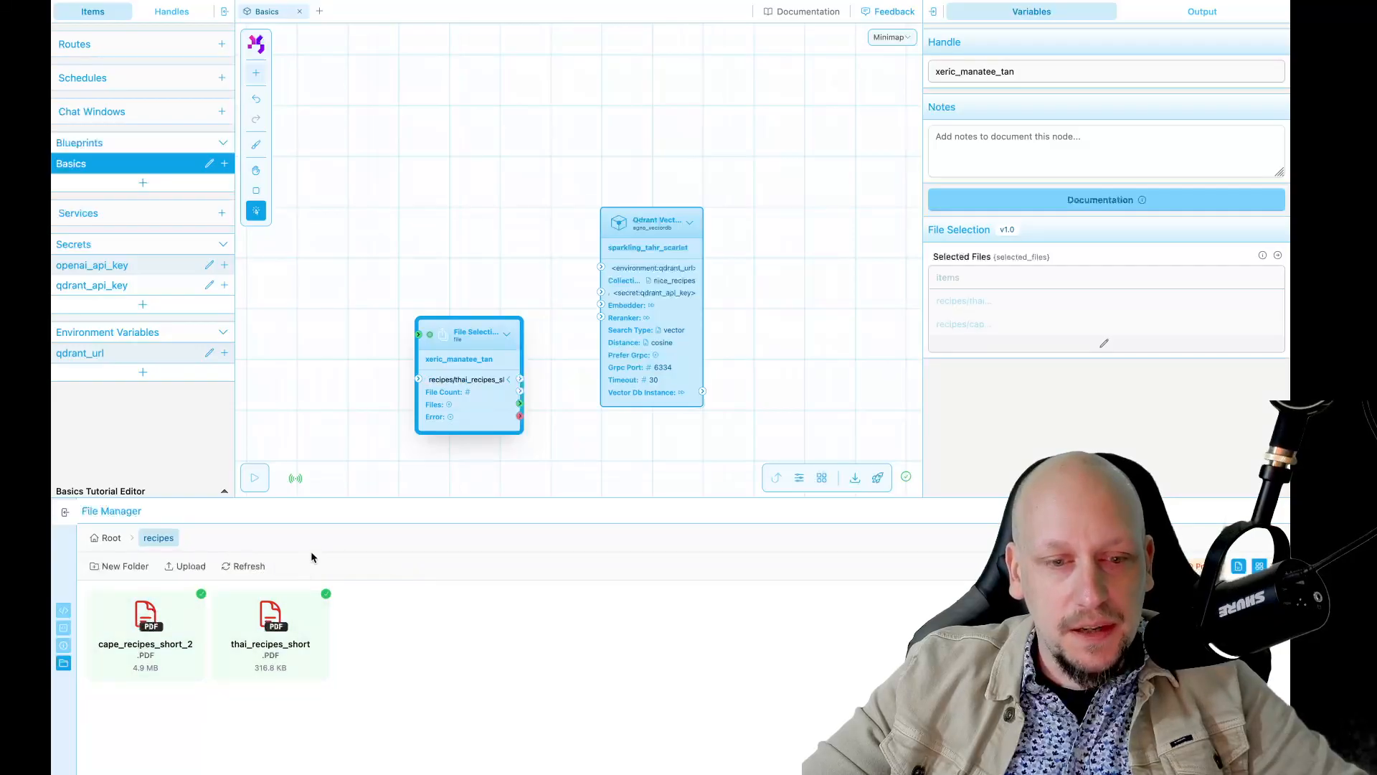
pyautogui.click(508, 380)
pyautogui.click(604, 421)
# Step: Move the File Selection node a little further away from the Qdrant Vector Database node
pyautogui.press('space')
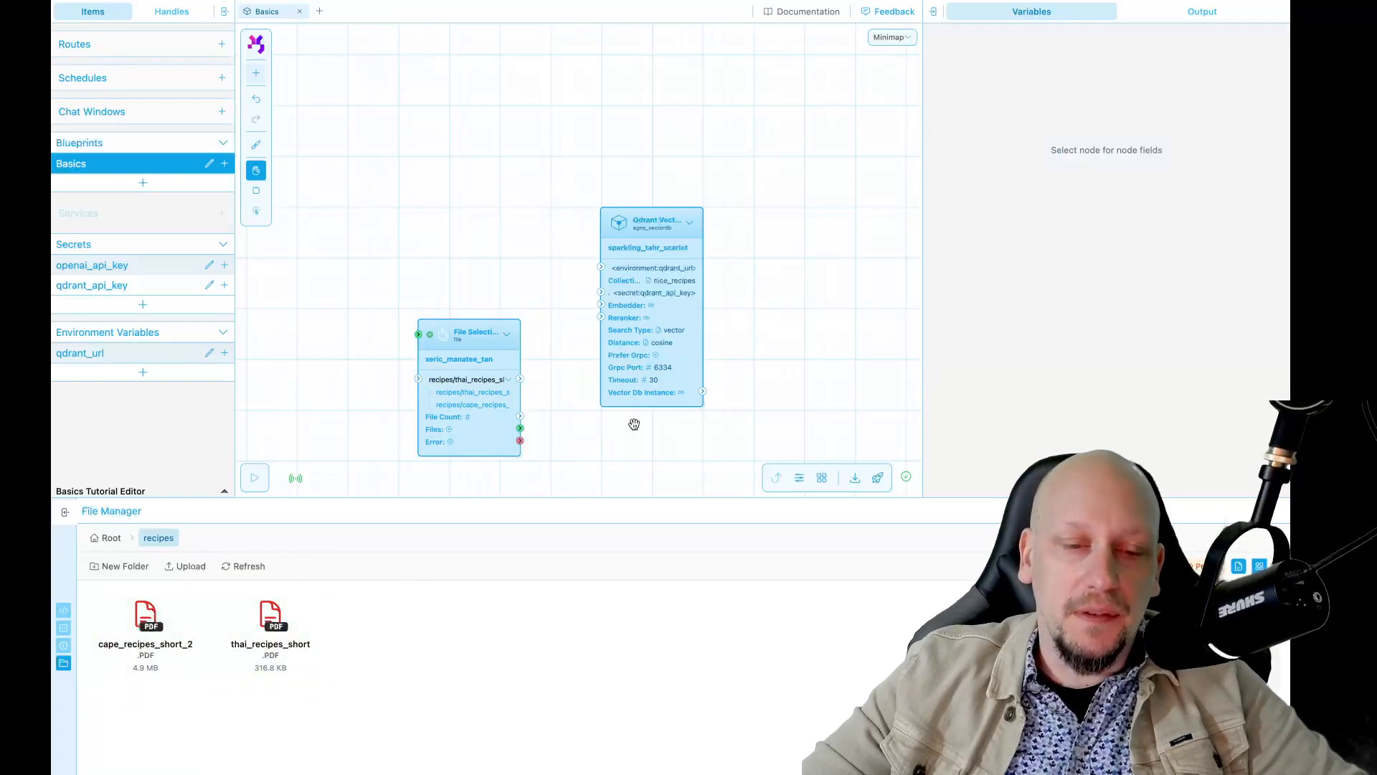
pyautogui.moveTo(630, 421); pyautogui.dragTo(651, 393)
pyautogui.click(502, 375)
pyautogui.moveTo(502, 375); pyautogui.dragTo(461, 390)
pyautogui.click(503, 142)
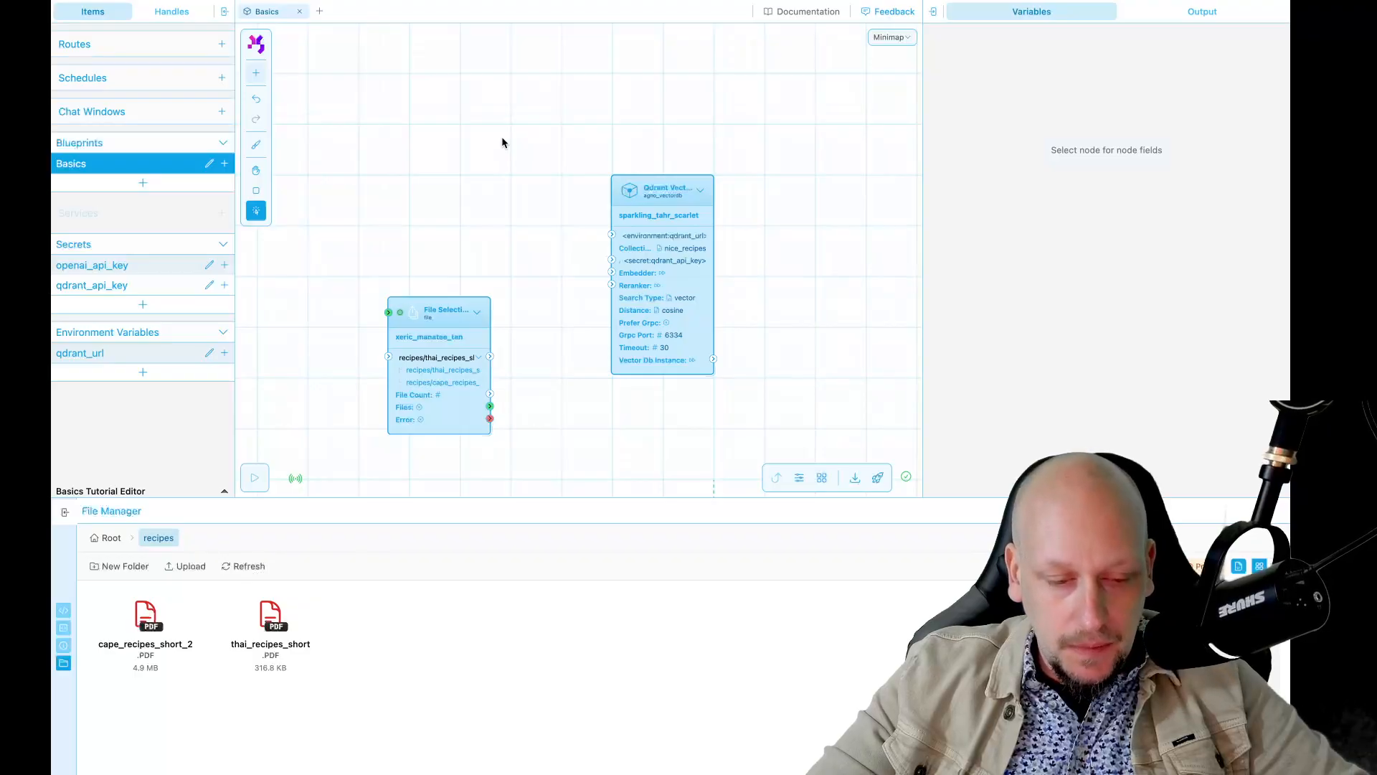
# Step: Add a Document Knowledge node to the right of the Qdrant Vector Database node
pyautogui.hotkey('shift', 'a')
pyautogui.write('docu')
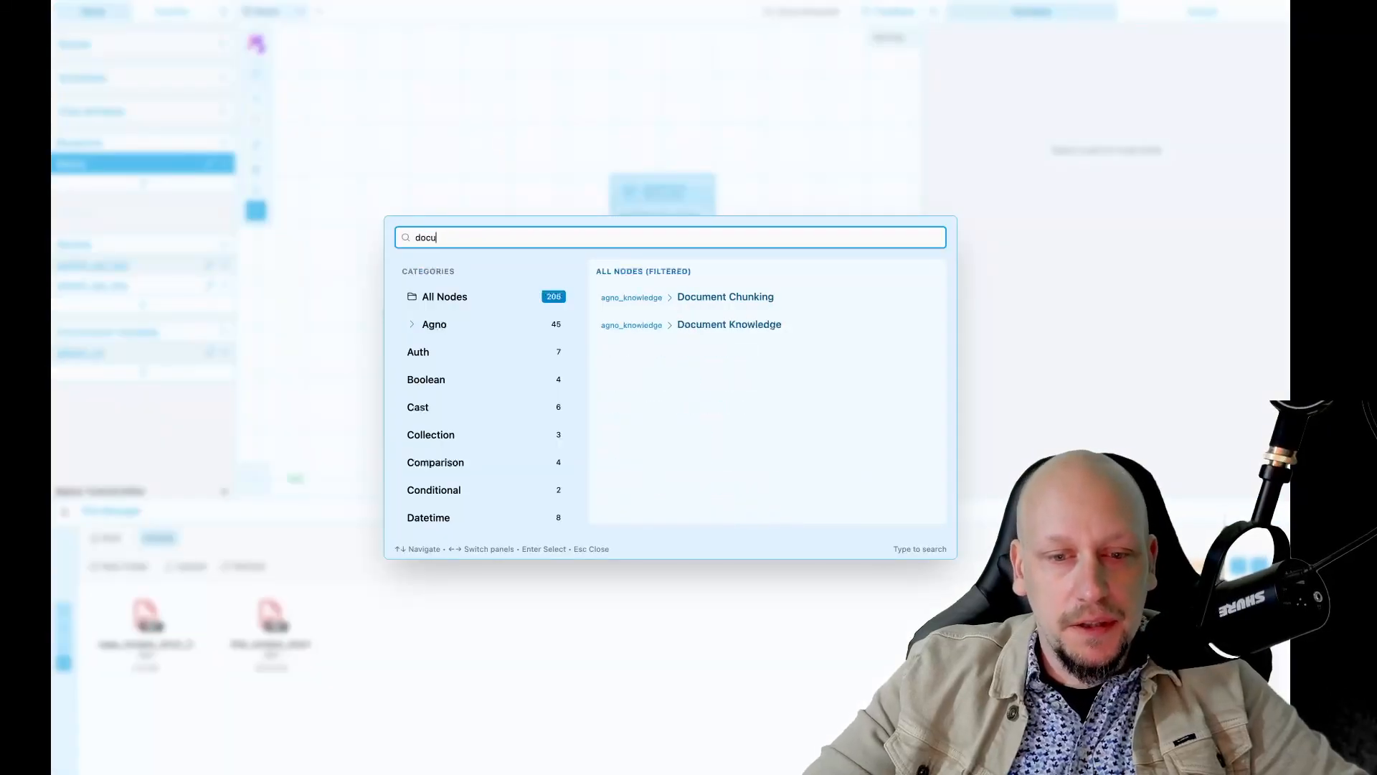
pyautogui.press('Down')
pyautogui.press('Down')
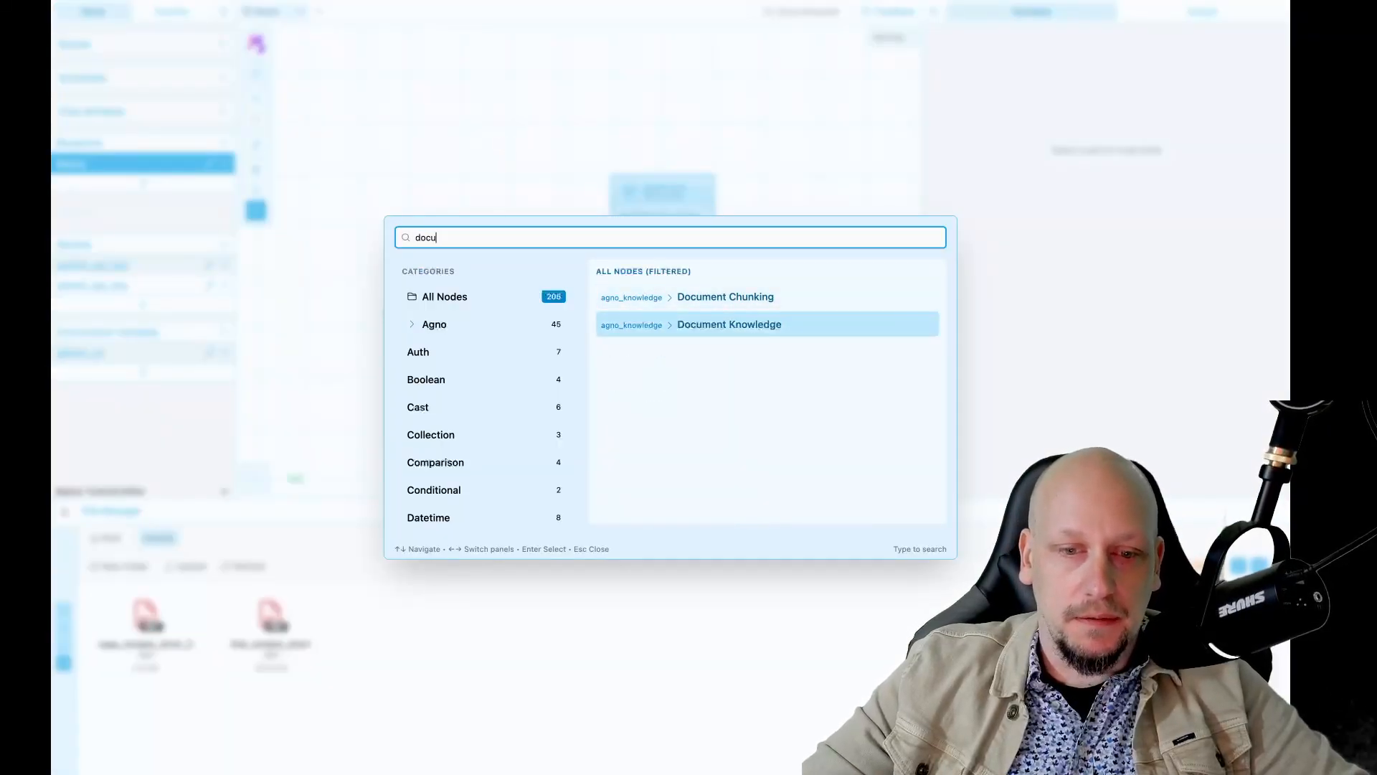
pyautogui.press('Return')
pyautogui.click(782, 214)
pyautogui.moveTo(829, 155); pyautogui.dragTo(724, 155)
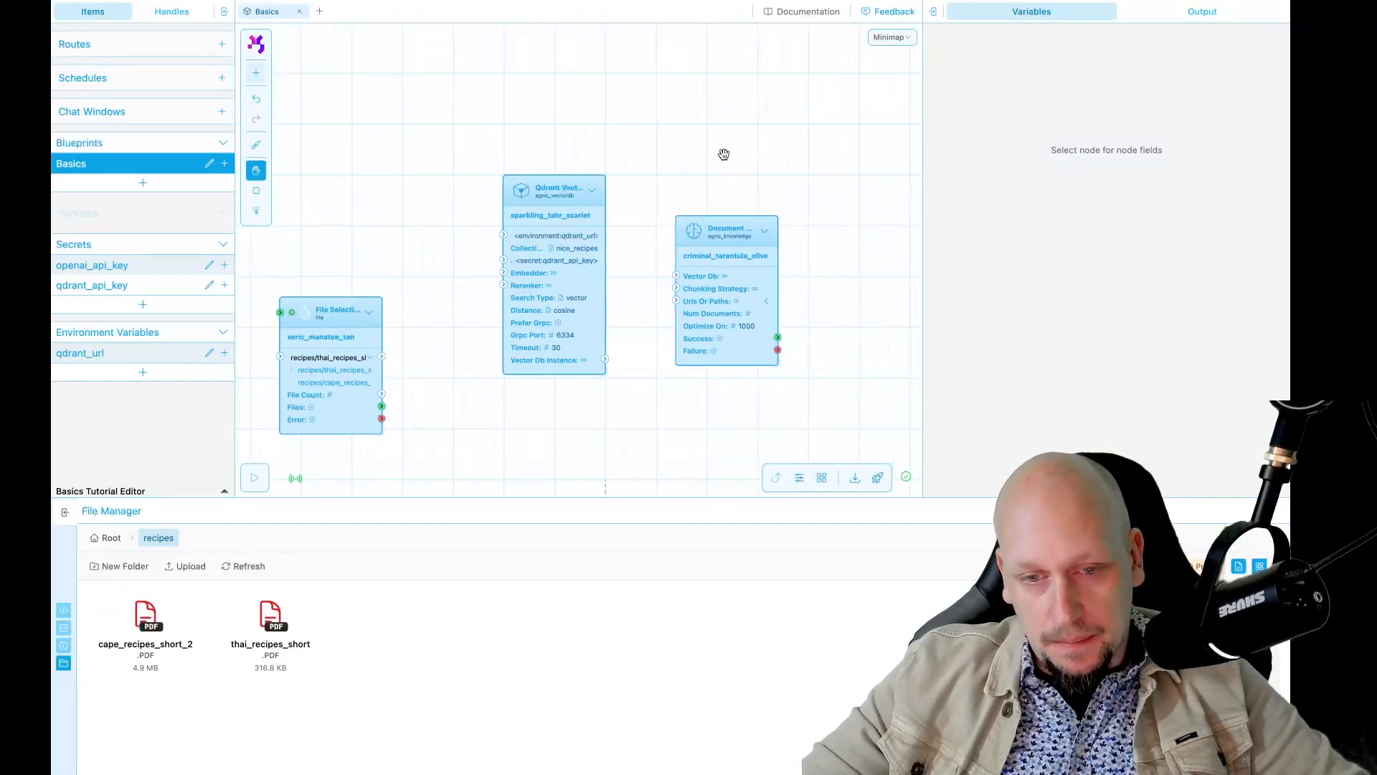
# Step: Stack the Qdrant node above the File Selection node, both to the left of the Document Knowledge node
pyautogui.press('v')
pyautogui.moveTo(549, 319); pyautogui.dragTo(550, 207)
pyautogui.moveTo(374, 376); pyautogui.dragTo(586, 383)
pyautogui.click(709, 433)
pyautogui.press('h')
pyautogui.moveTo(708, 433); pyautogui.dragTo(668, 436)
pyautogui.press('v')
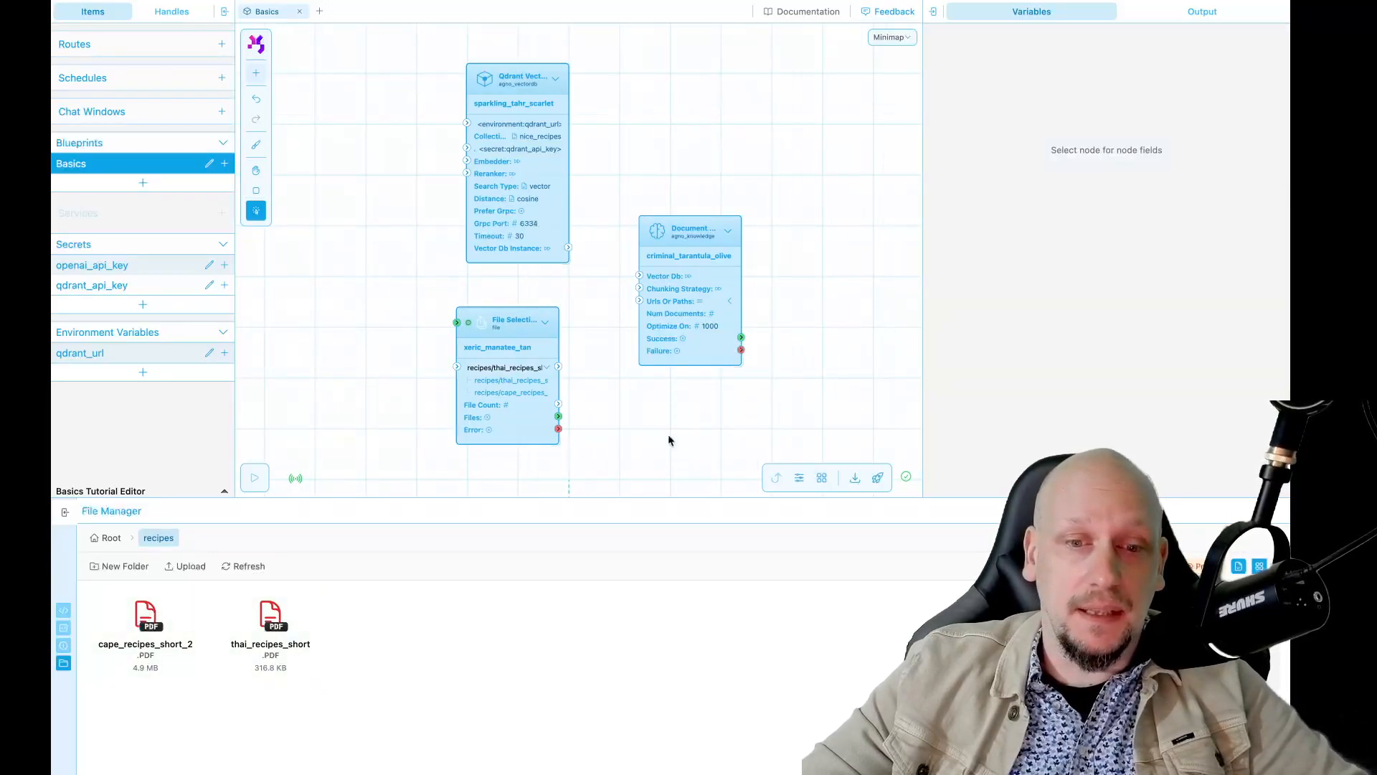
pyautogui.hotkey('shift', 'a')
pyautogui.press('Escape')
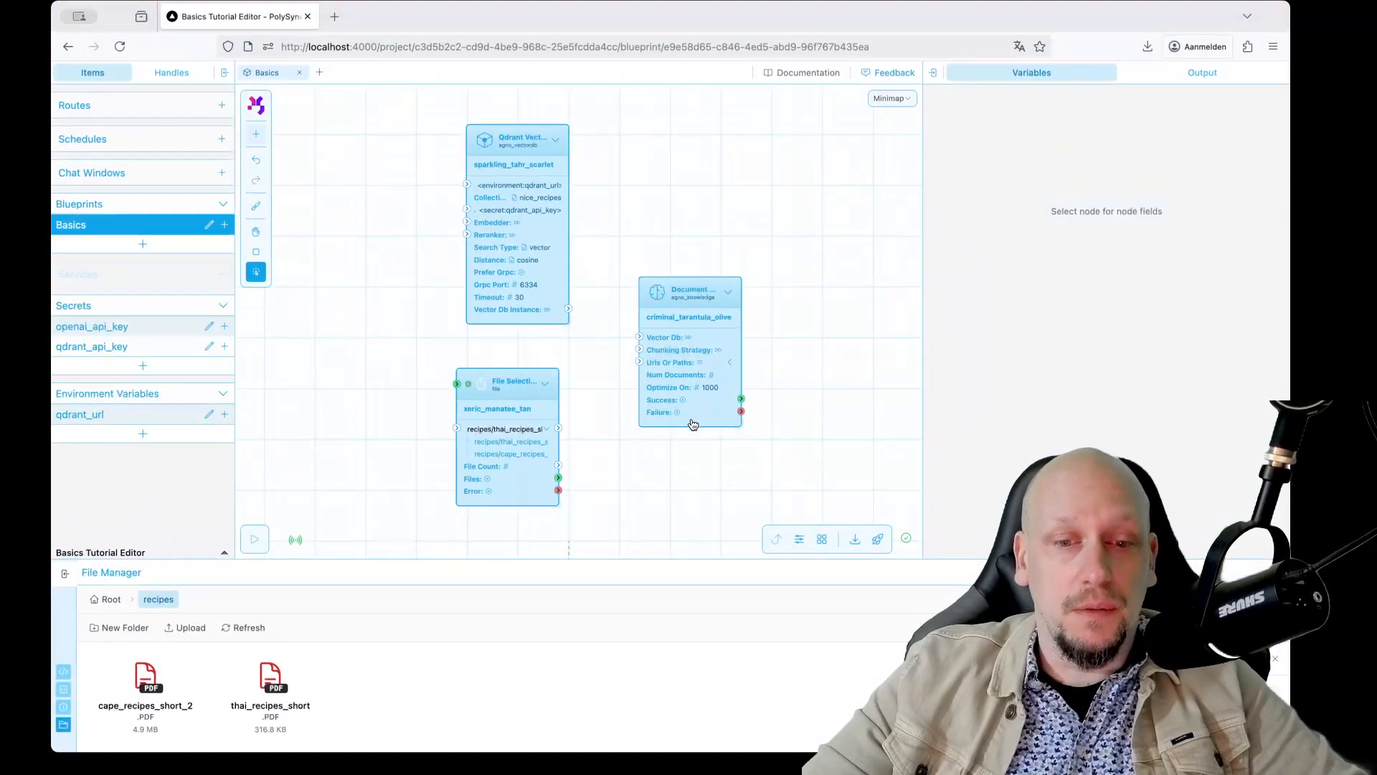
pyautogui.click(77, 18)
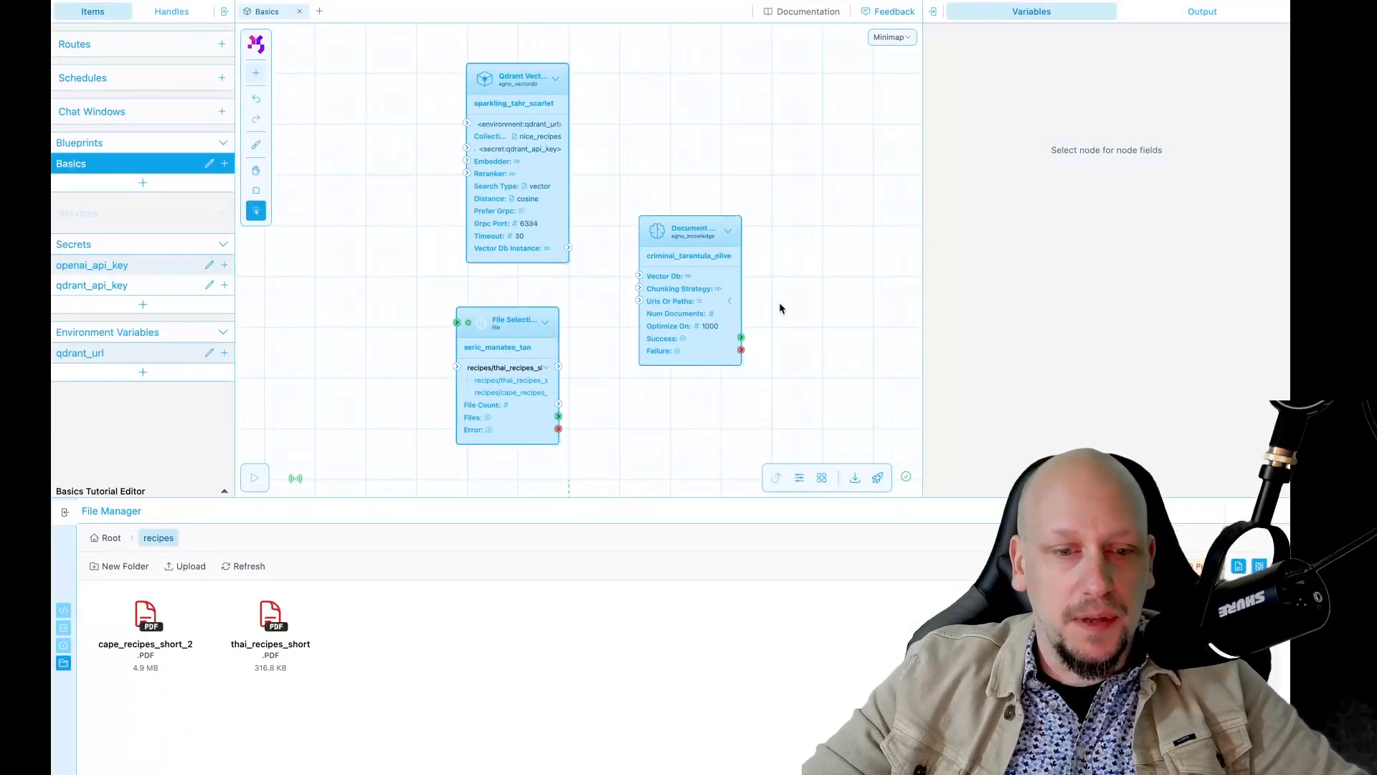
# Step: Connect File Selection's Files output to Document Knowledge's Urls Or Paths and the Qdrant Vector Db Instance output to its Vector Db input
pyautogui.moveTo(616, 436); pyautogui.dragTo(560, 423)
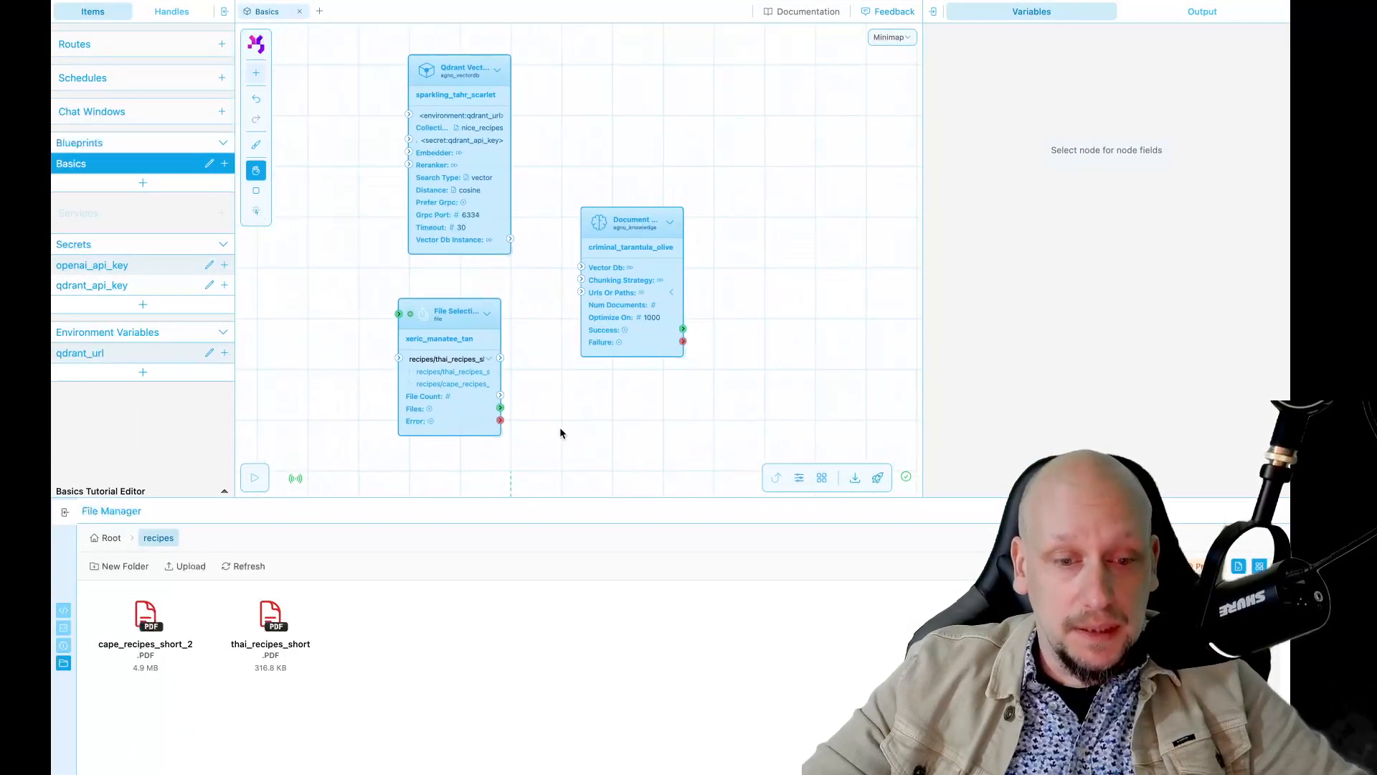
pyautogui.scroll(3, 560, 429)
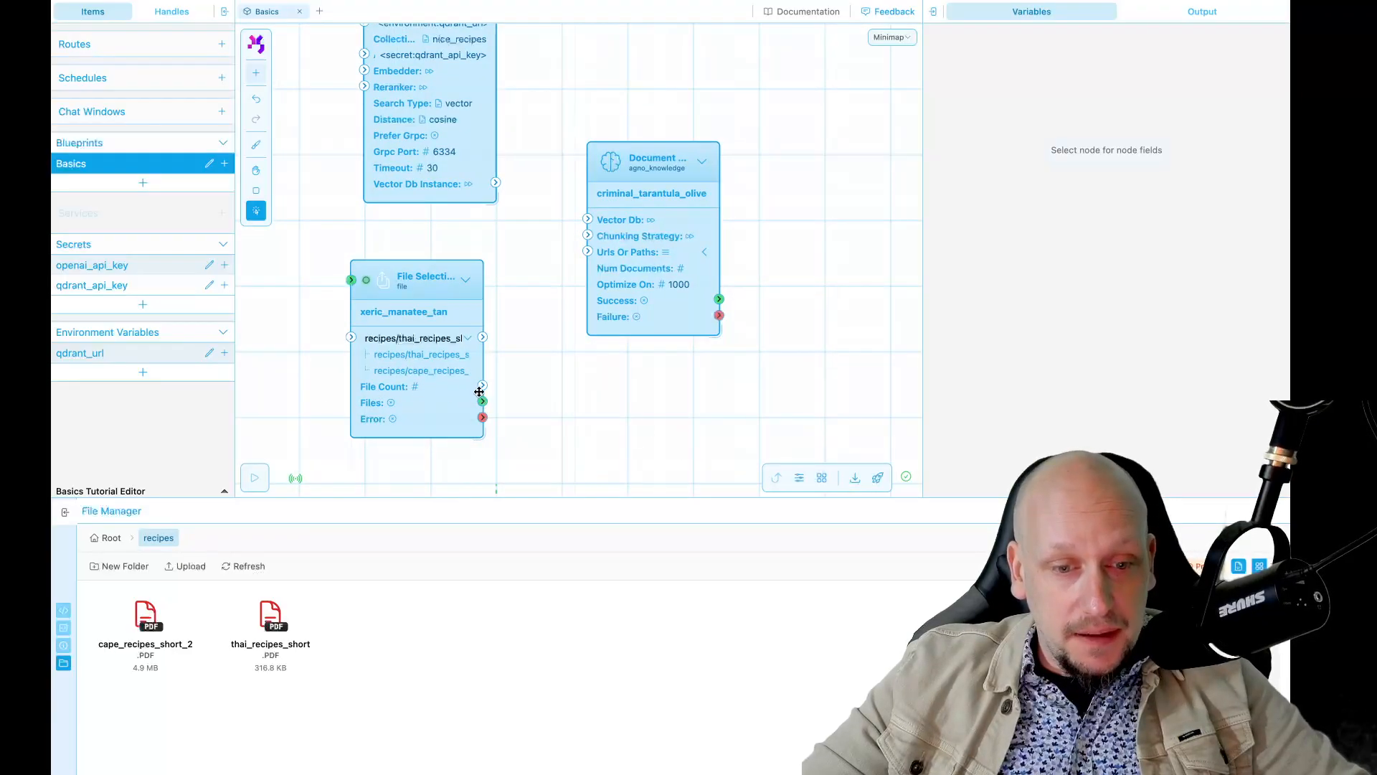
pyautogui.moveTo(483, 402); pyautogui.dragTo(588, 251)
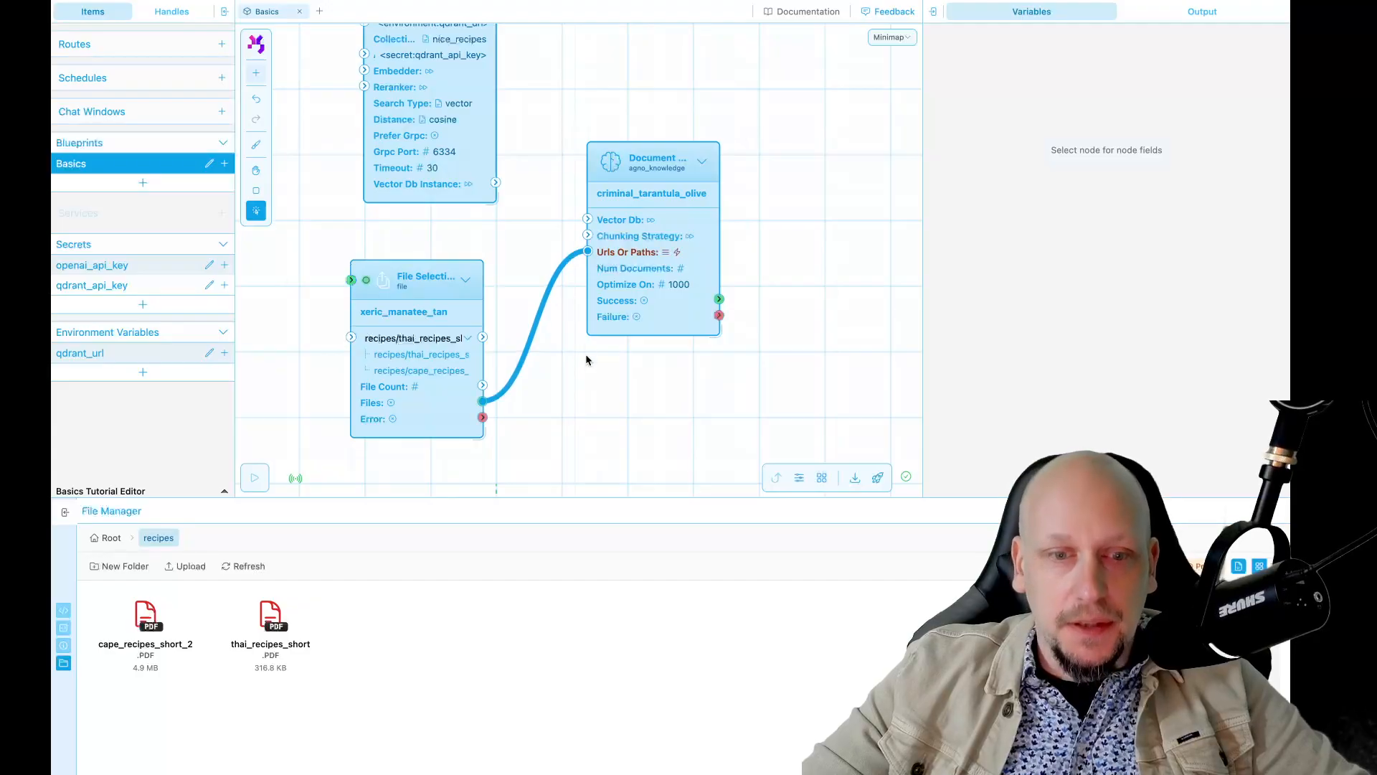
pyautogui.moveTo(621, 385); pyautogui.dragTo(624, 437)
pyautogui.moveTo(457, 194); pyautogui.dragTo(591, 268)
# Step: Add an OpenAI Embedder node to the left of the Qdrant Vector Database node
pyautogui.scroll(-3, 546, 200)
pyautogui.press('space')
pyautogui.moveTo(579, 144); pyautogui.dragTo(727, 169)
pyautogui.click(433, 234)
pyautogui.scroll(3, 428, 233)
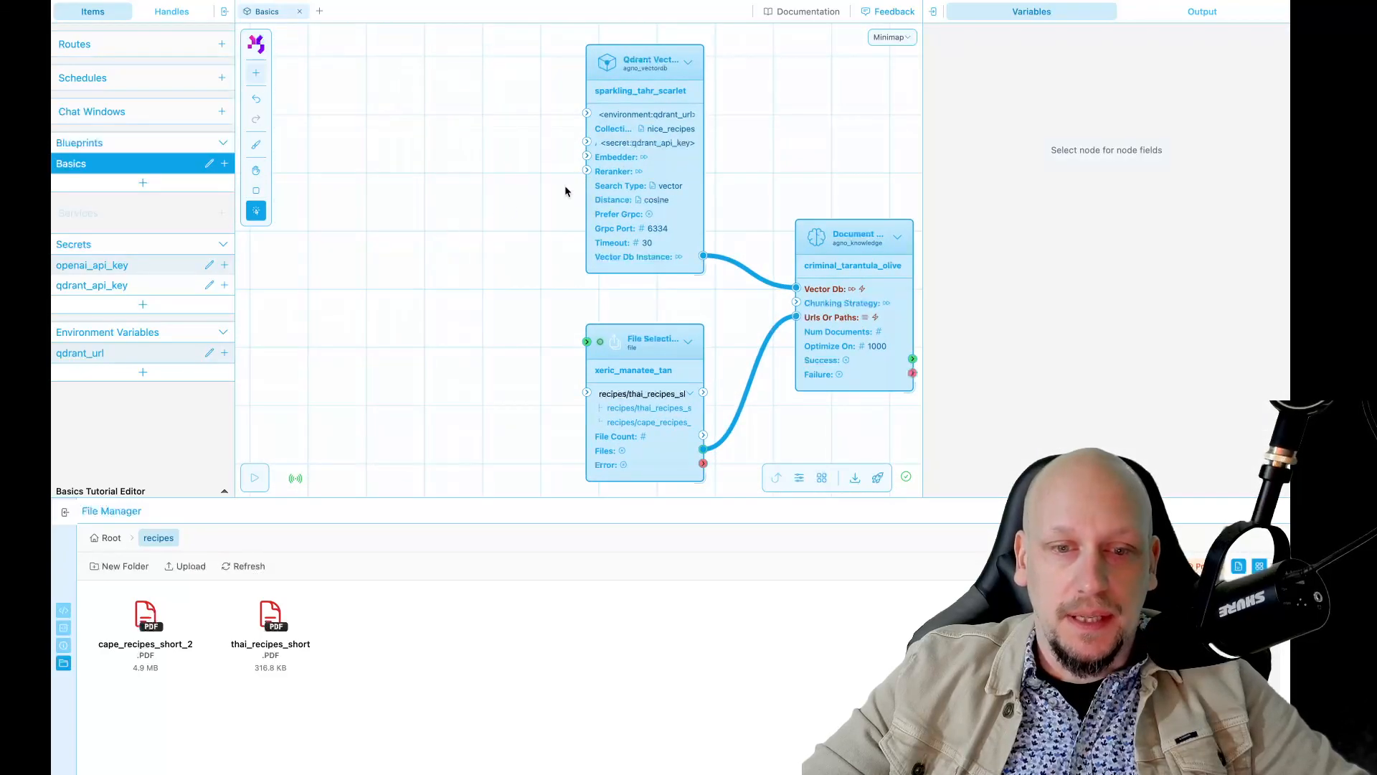
pyautogui.press('super+k')
pyautogui.write('open')
pyautogui.press('Return')
pyautogui.click(395, 56)
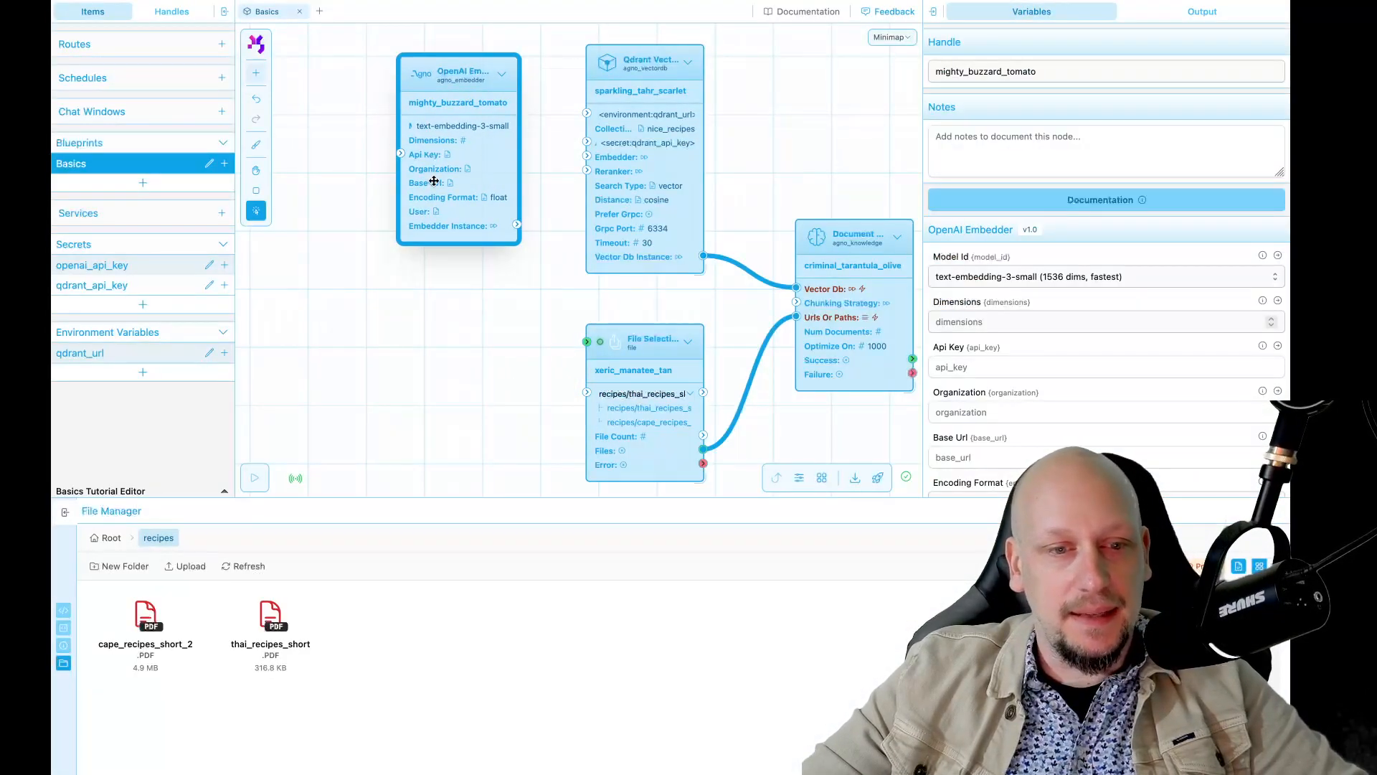
# Step: Set the OpenAI Embedder's Api Key field to reference the stored openai_api_key secret
pyautogui.click(955, 370)
pyautogui.write('<s')
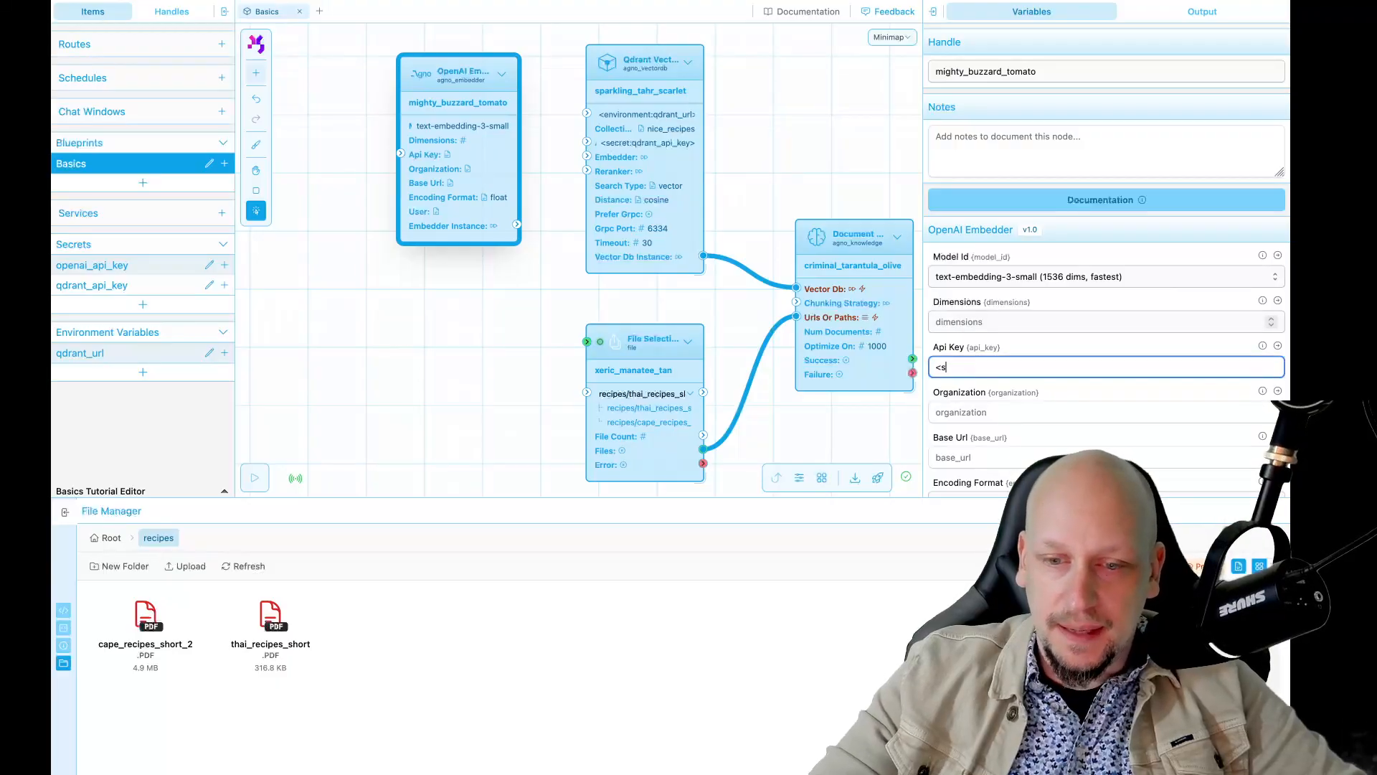
pyautogui.write('ecret:open')
pyautogui.write('_api_key>')
pyautogui.click(536, 354)
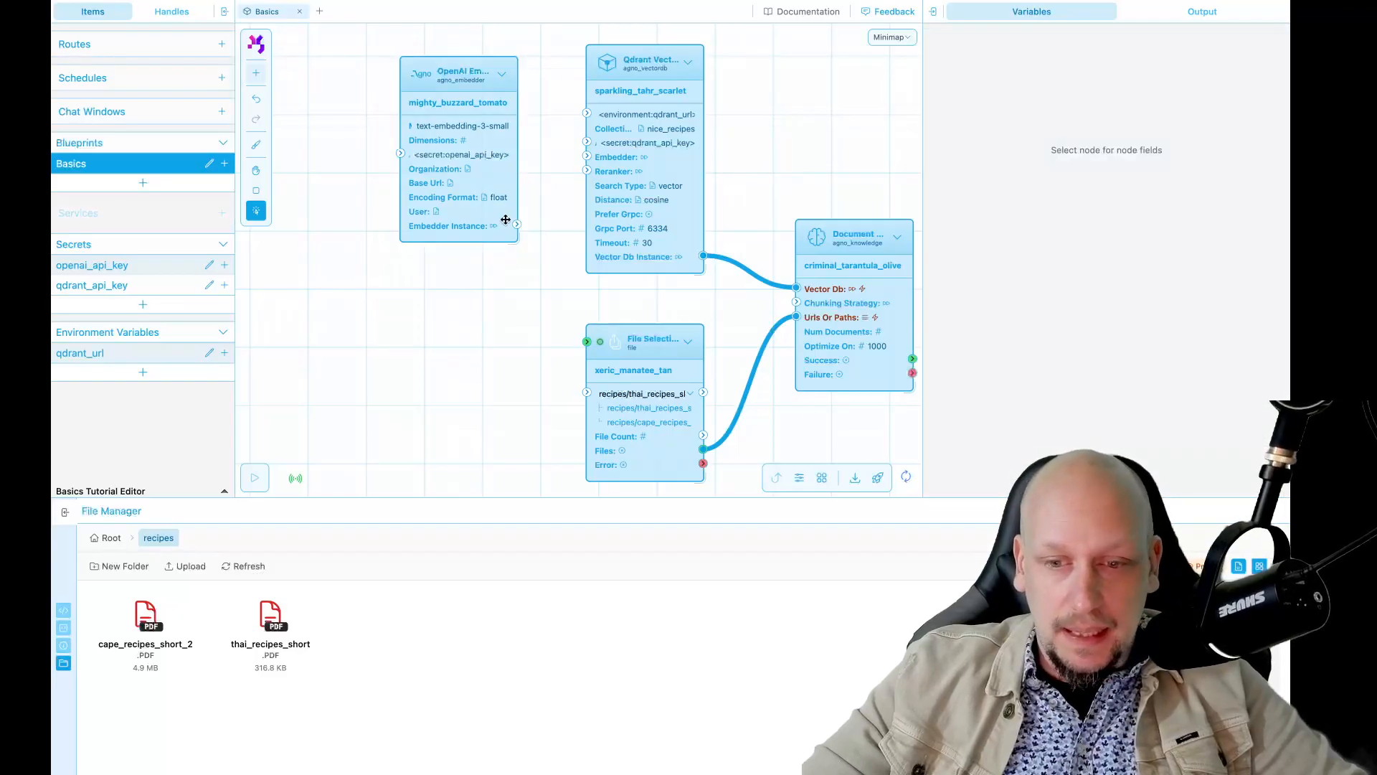
# Step: Connect the OpenAI Embedder's Embedder Instance output to the Qdrant node's Embedder input and align the embedder beside that node
pyautogui.moveTo(516, 225); pyautogui.dragTo(573, 116)
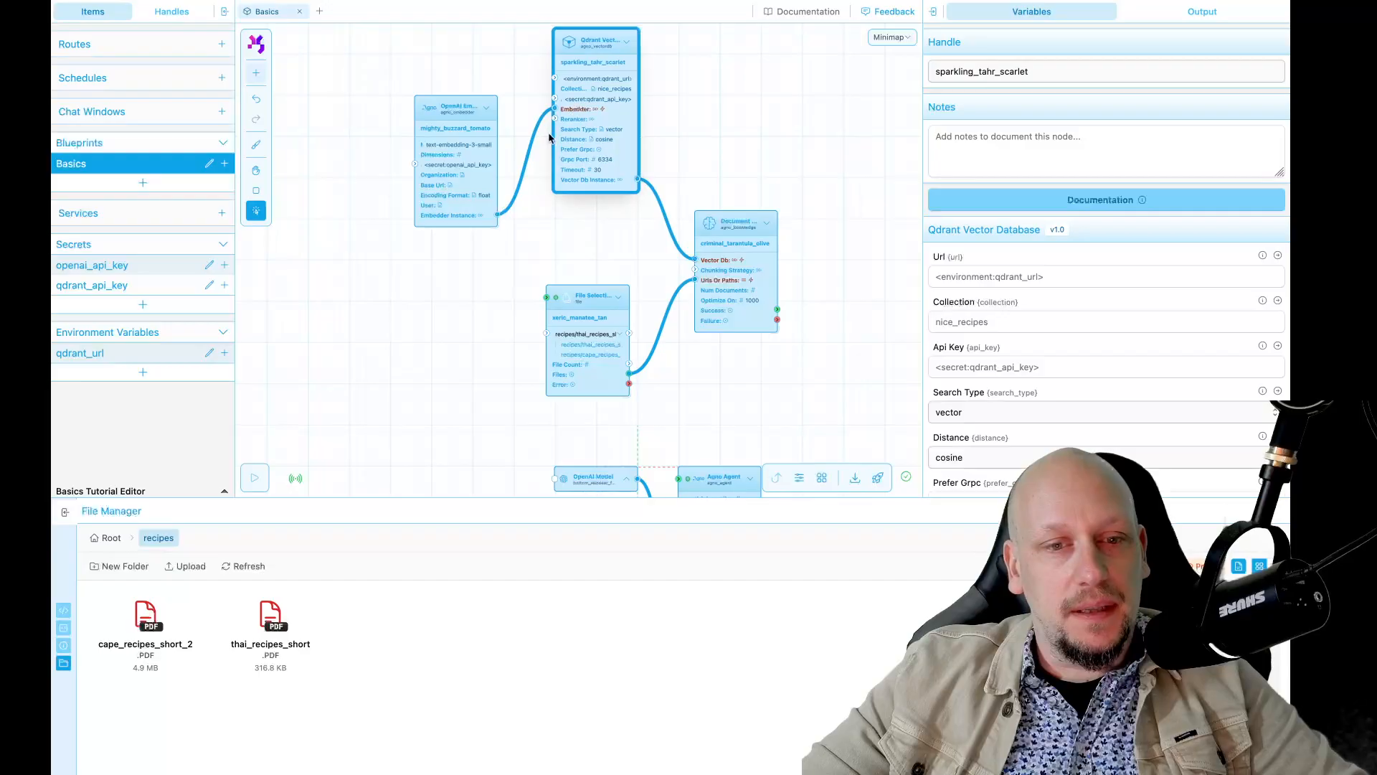
pyautogui.moveTo(459, 180); pyautogui.dragTo(476, 114)
pyautogui.click(720, 136)
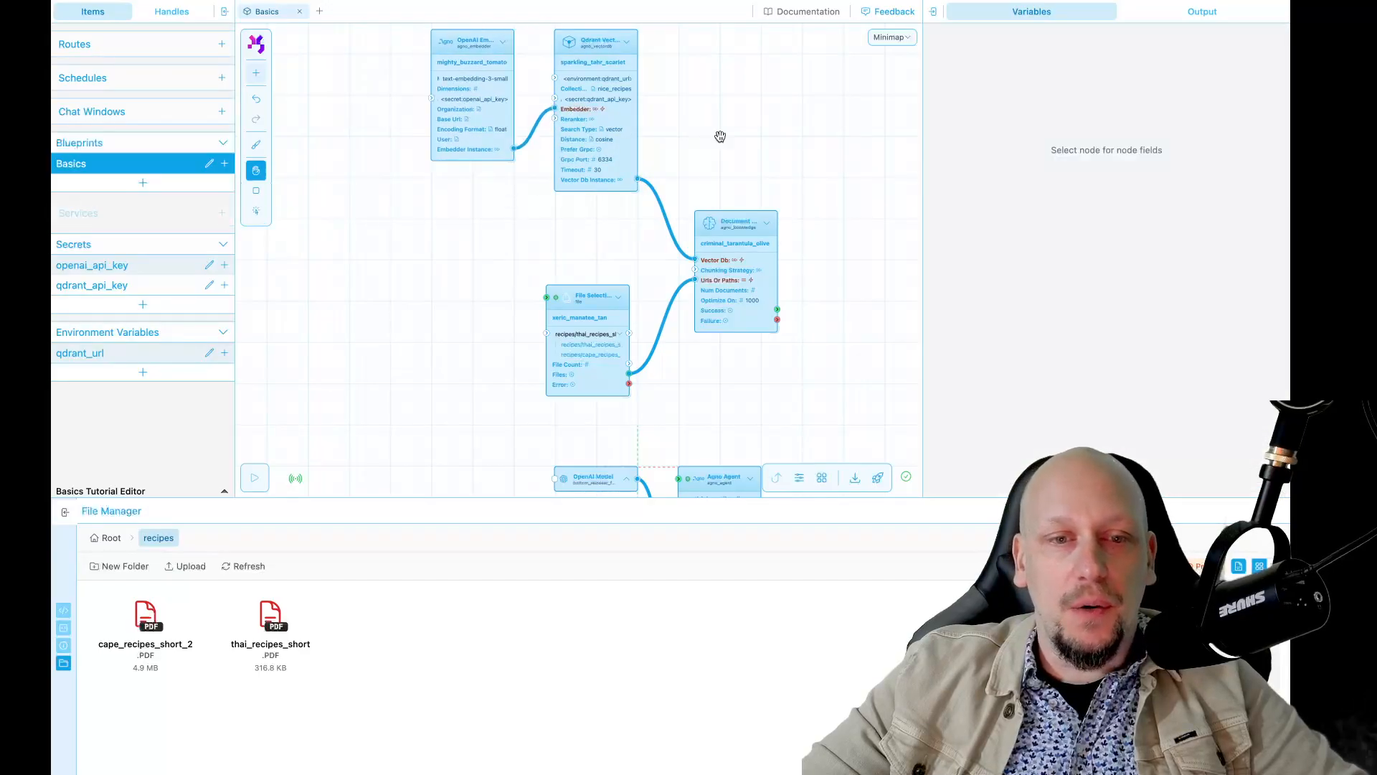
pyautogui.moveTo(720, 136); pyautogui.dragTo(700, 135)
# Step: Move the File Selection node slightly down to make room for another node beneath the Qdrant node
pyautogui.click(719, 254)
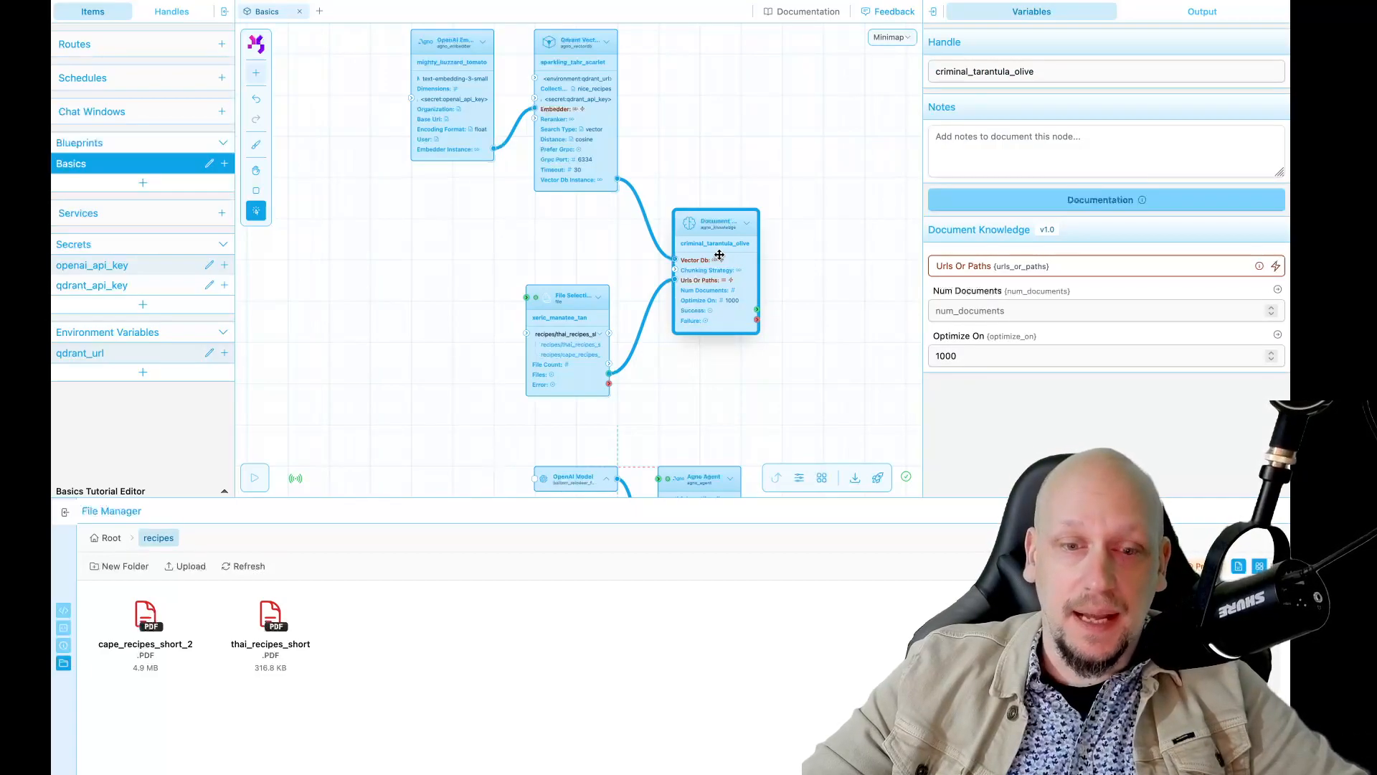
pyautogui.click(697, 379)
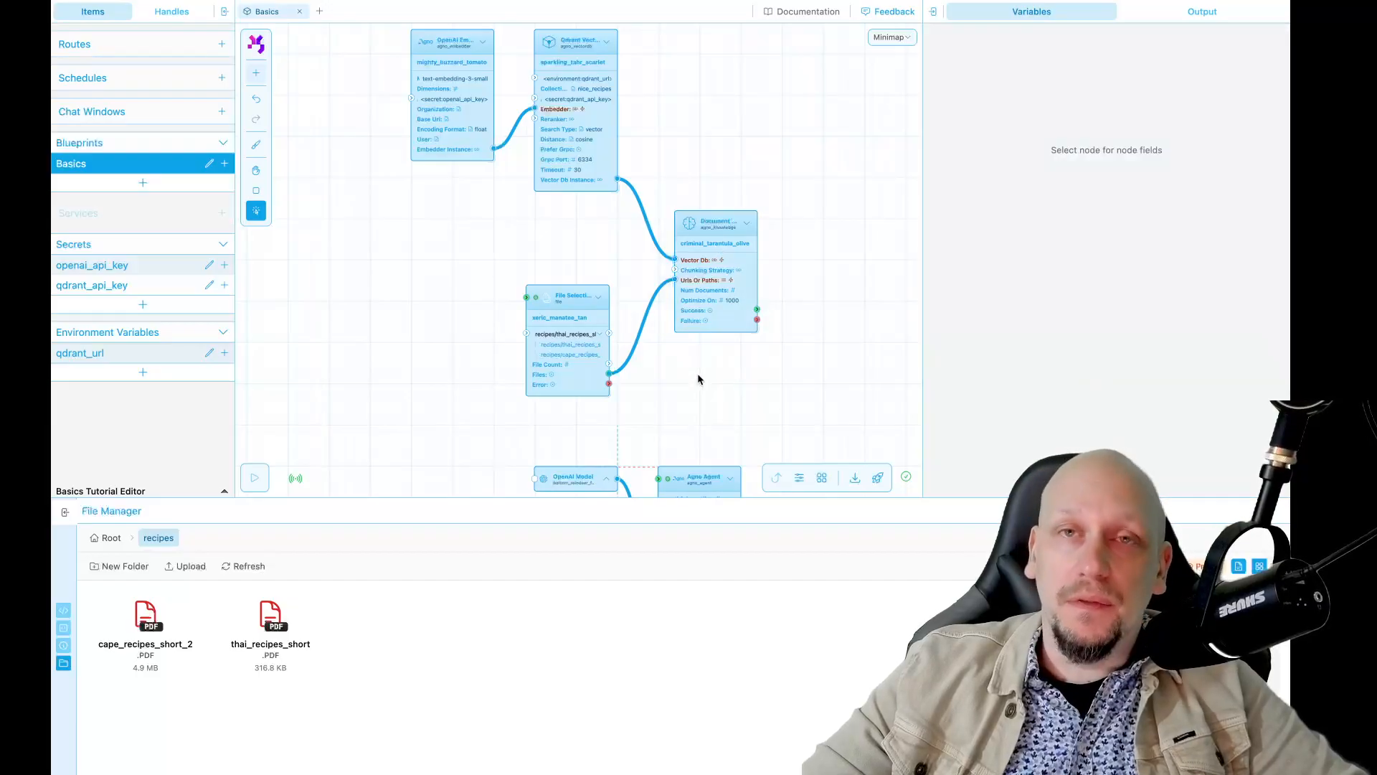
pyautogui.moveTo(575, 388); pyautogui.dragTo(587, 398)
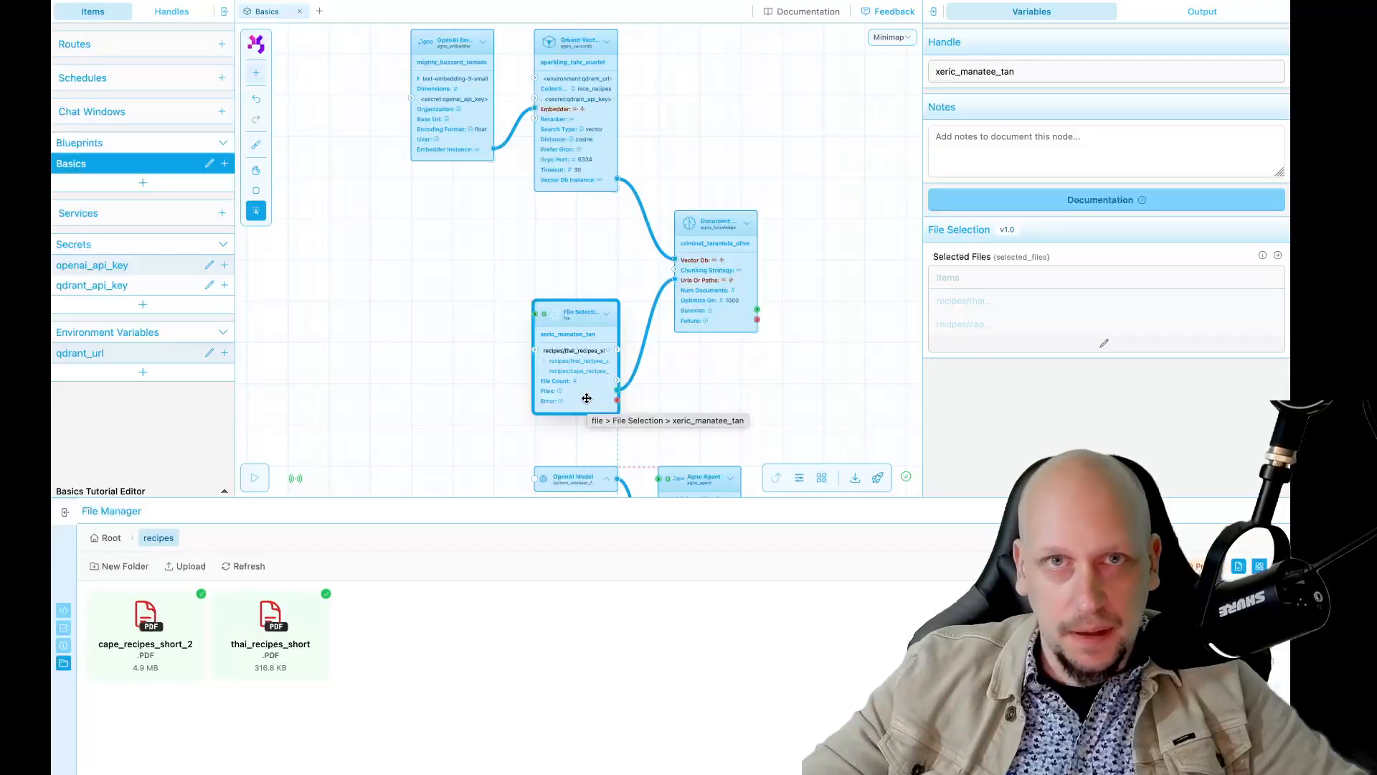
# Step: Add a Recursive Chunking node between the Qdrant Vector Database and File Selection nodes
pyautogui.click(543, 266)
pyautogui.hotkey('shift', 'a')
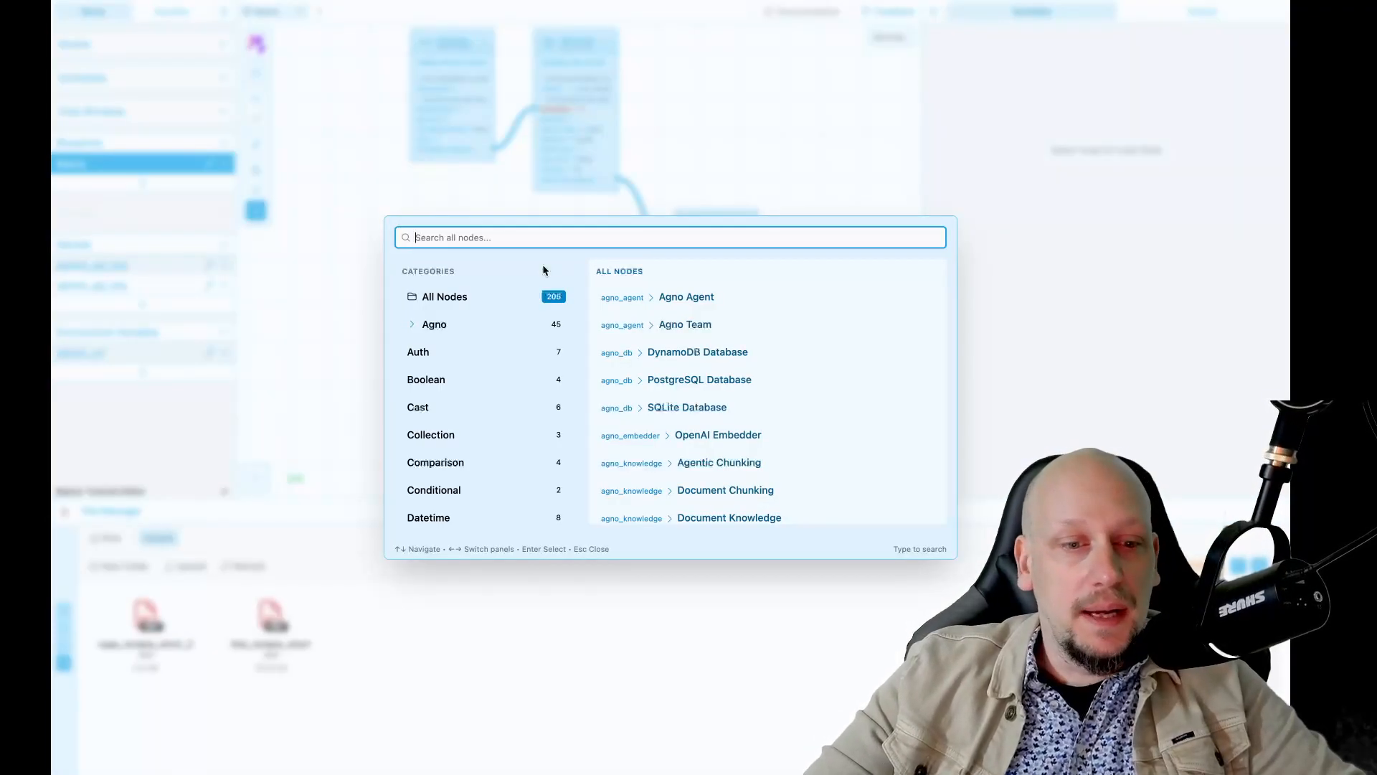
pyautogui.write('chun')
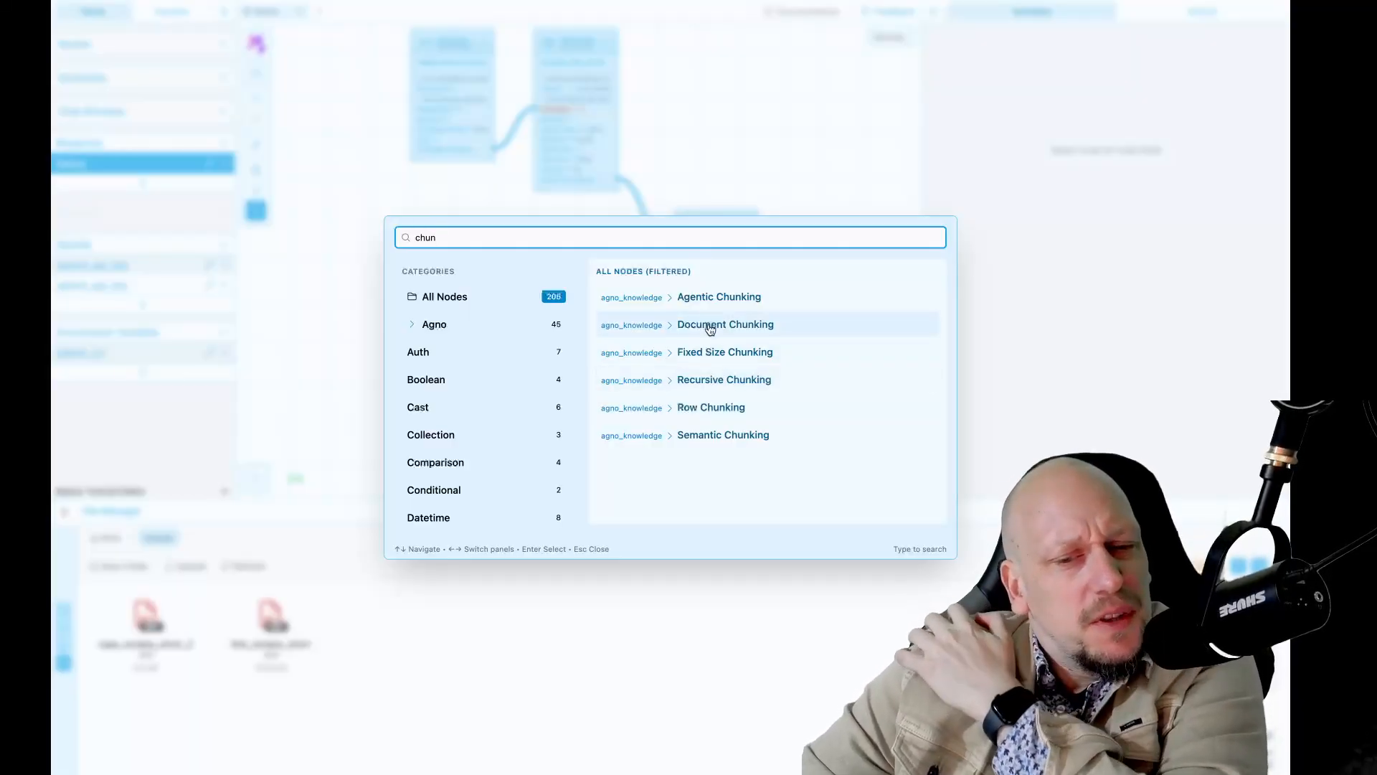
pyautogui.click(707, 382)
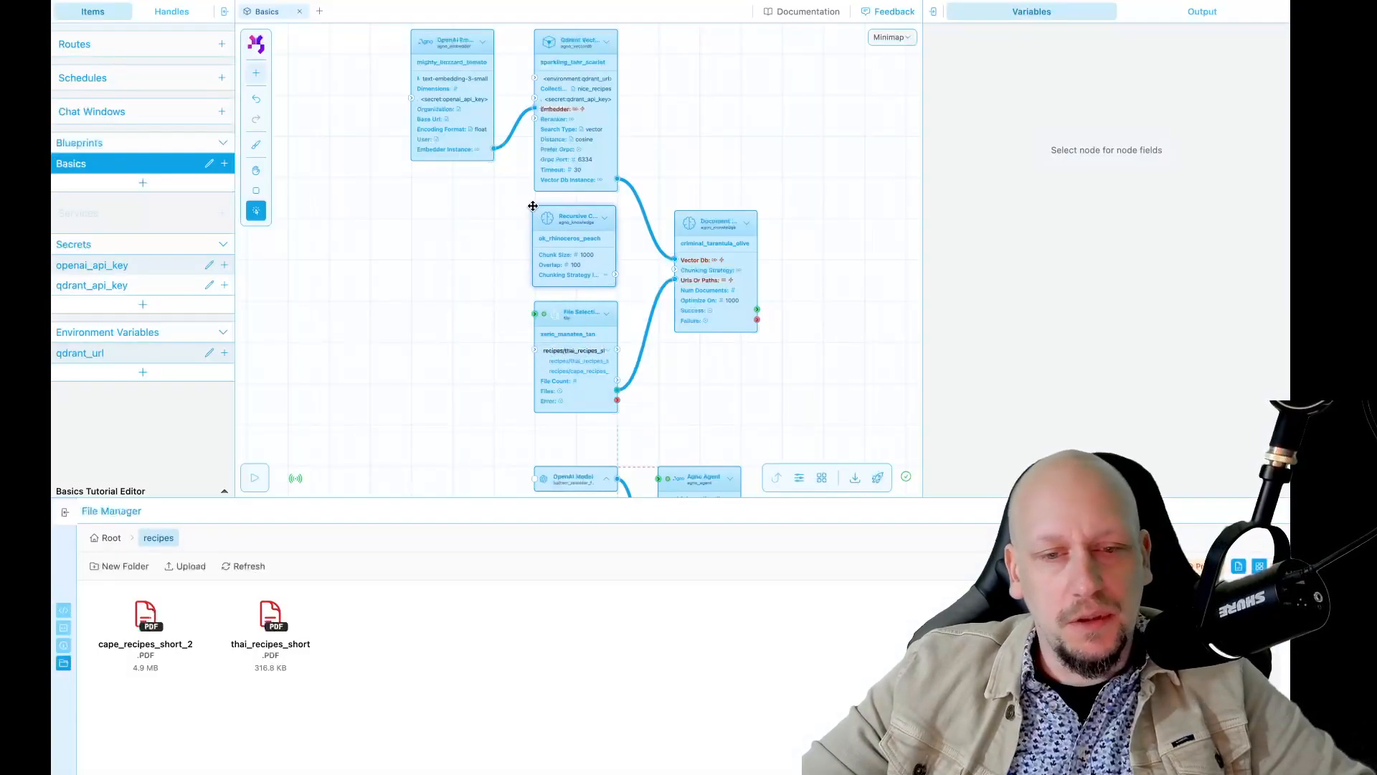
# Step: Delete the Recursive Chunking node from the flow
pyautogui.scroll(5, 683, 214)
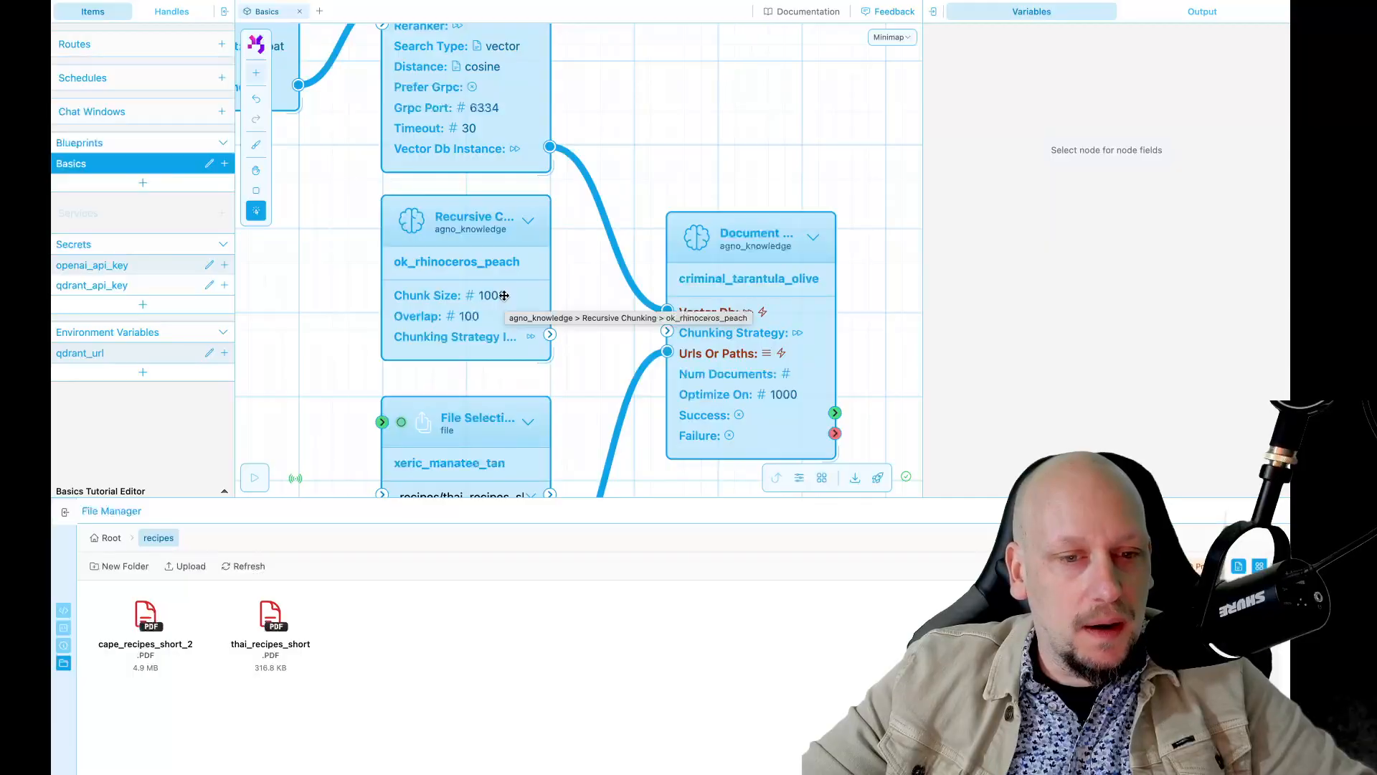
pyautogui.click(504, 295)
pyautogui.click(581, 344)
pyautogui.click(508, 296)
pyautogui.press('Delete')
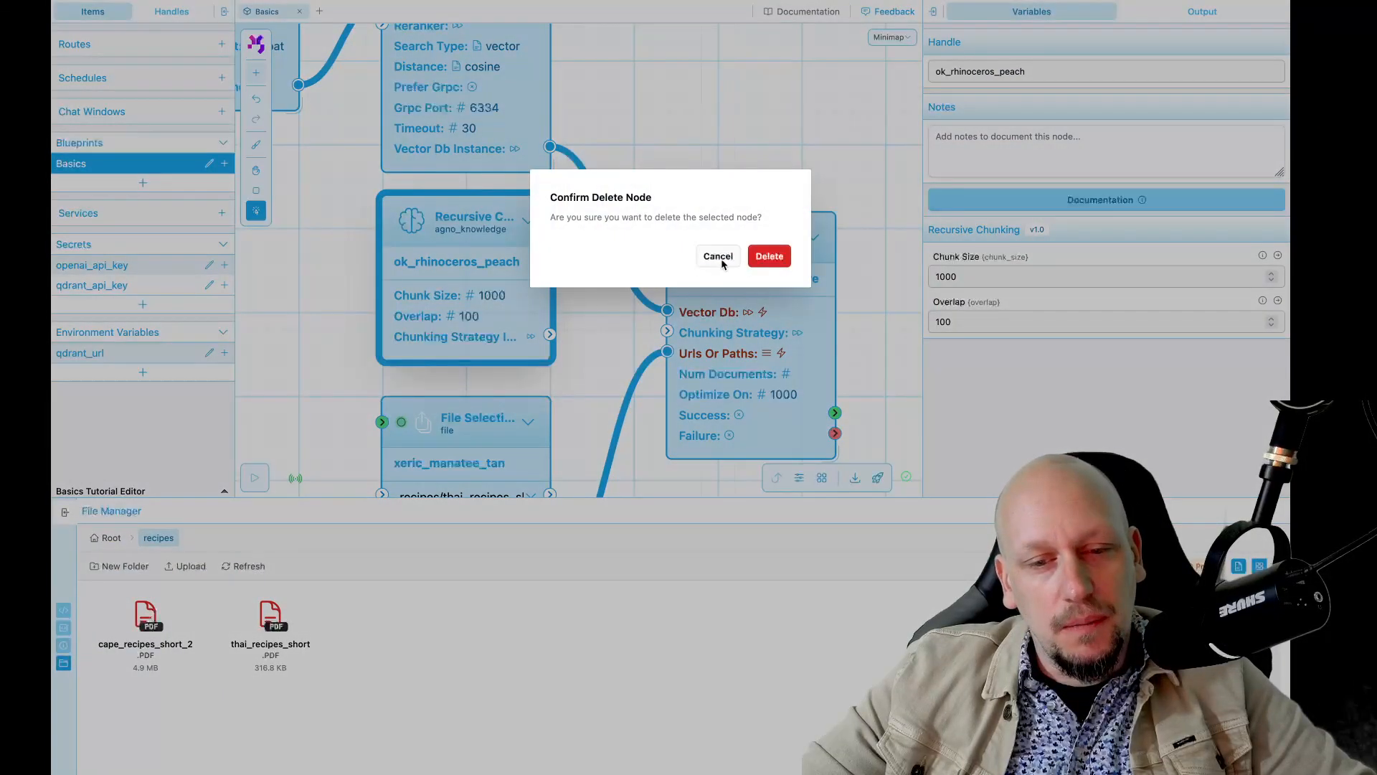
pyautogui.click(769, 256)
# Step: Add a Document Chunking node between the Qdrant Vector Database and File Selection nodes
pyautogui.doubleClick(519, 280)
pyautogui.write('doc')
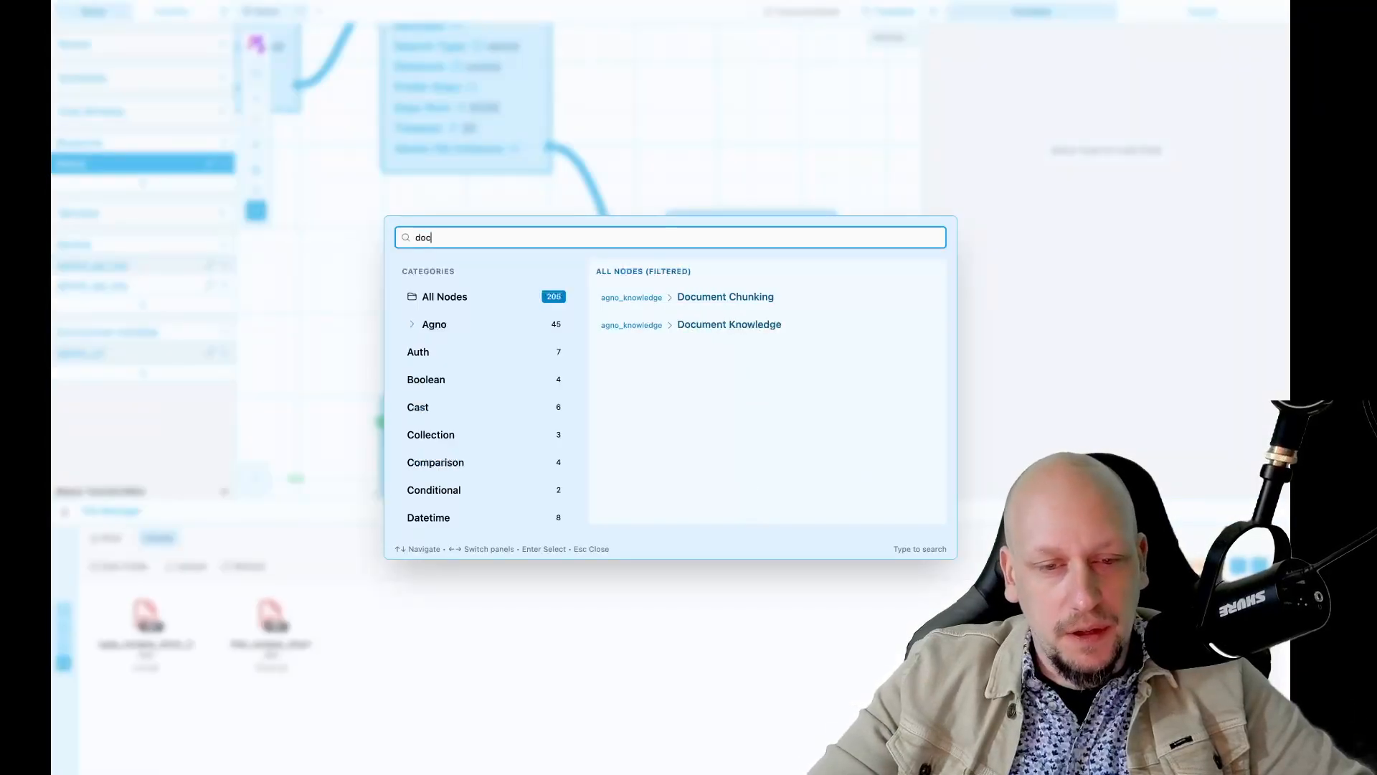
pyautogui.press('Down')
pyautogui.press('Return')
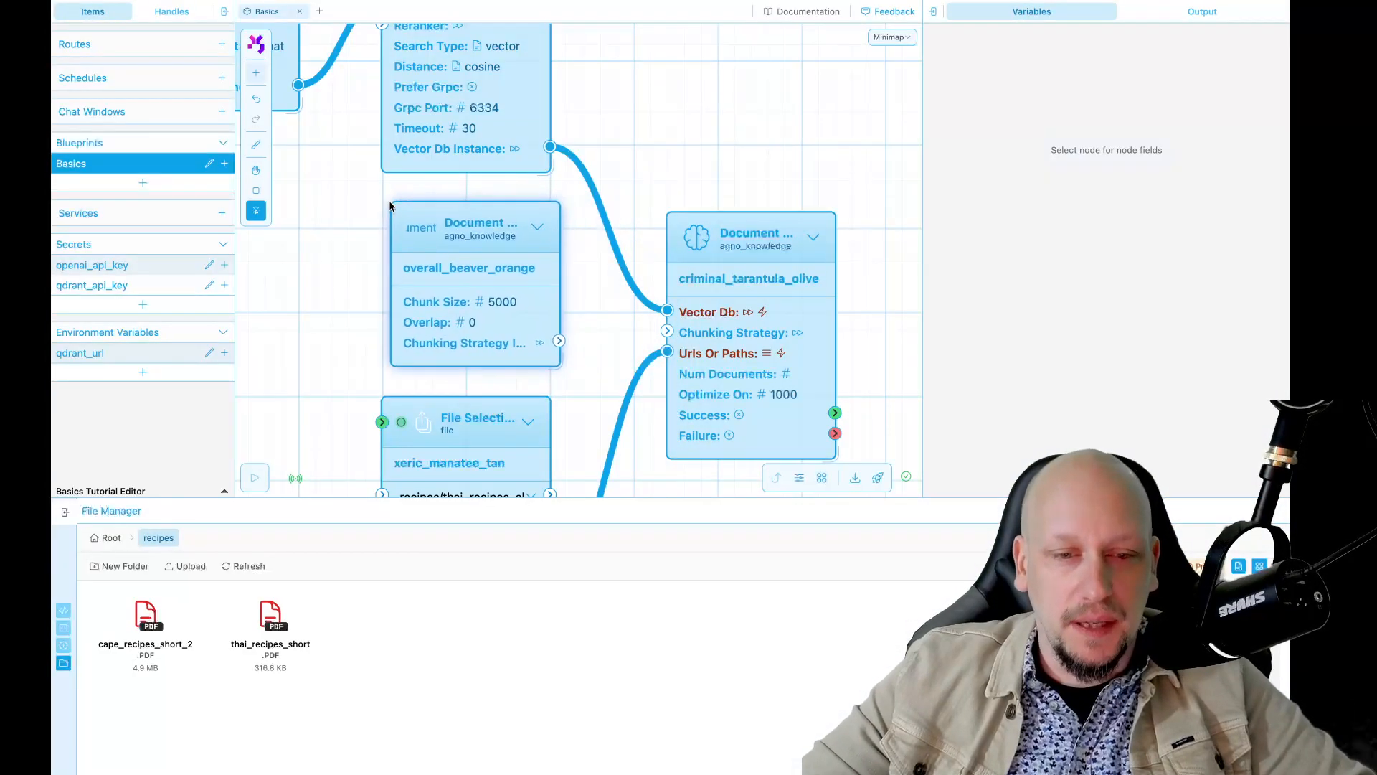
# Step: Place the Document Chunking node beneath the Qdrant node and connect its instance output to Document Knowledge's Chunking Strategy input
pyautogui.click(376, 207)
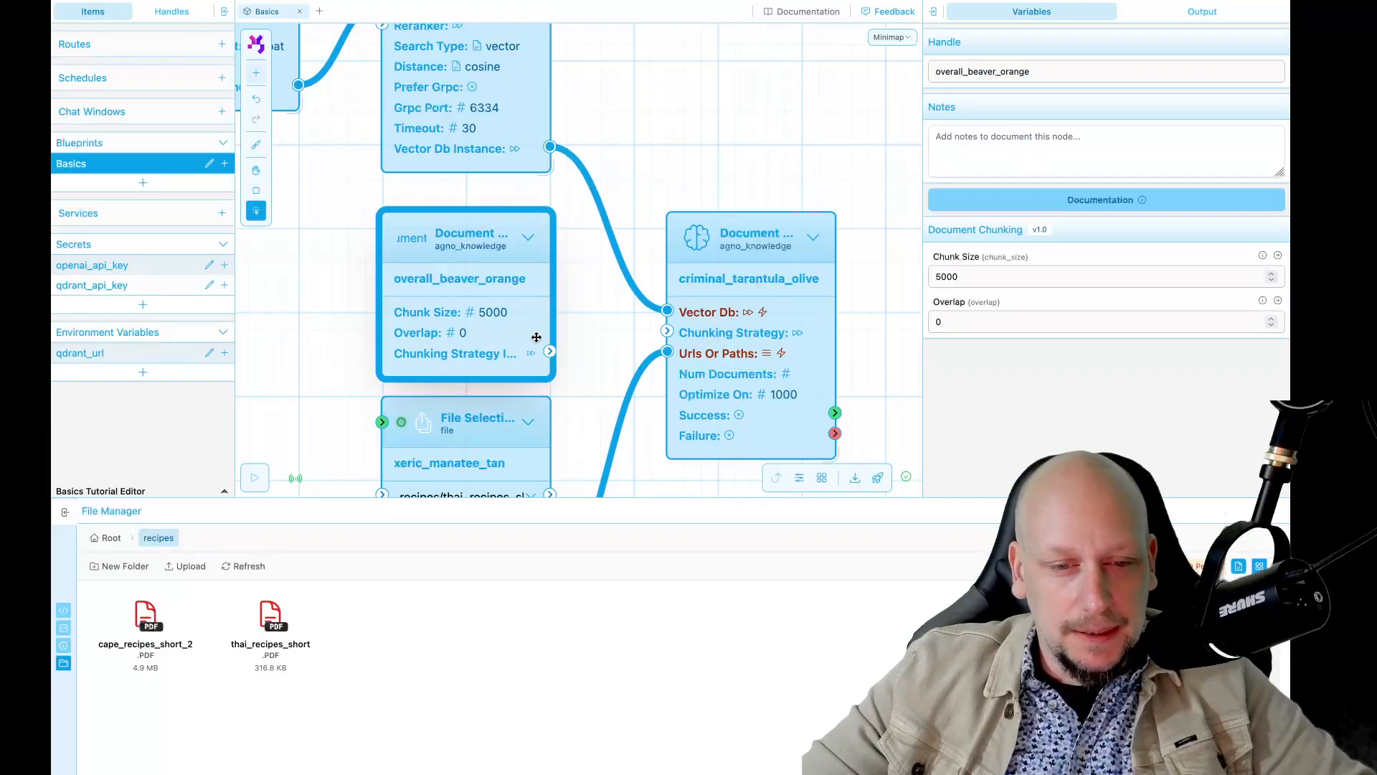
pyautogui.moveTo(549, 351); pyautogui.dragTo(669, 332)
pyautogui.click(600, 322)
# Step: Add a Play node beside the File Selection node, on its input side
pyautogui.scroll(-5, 598, 319)
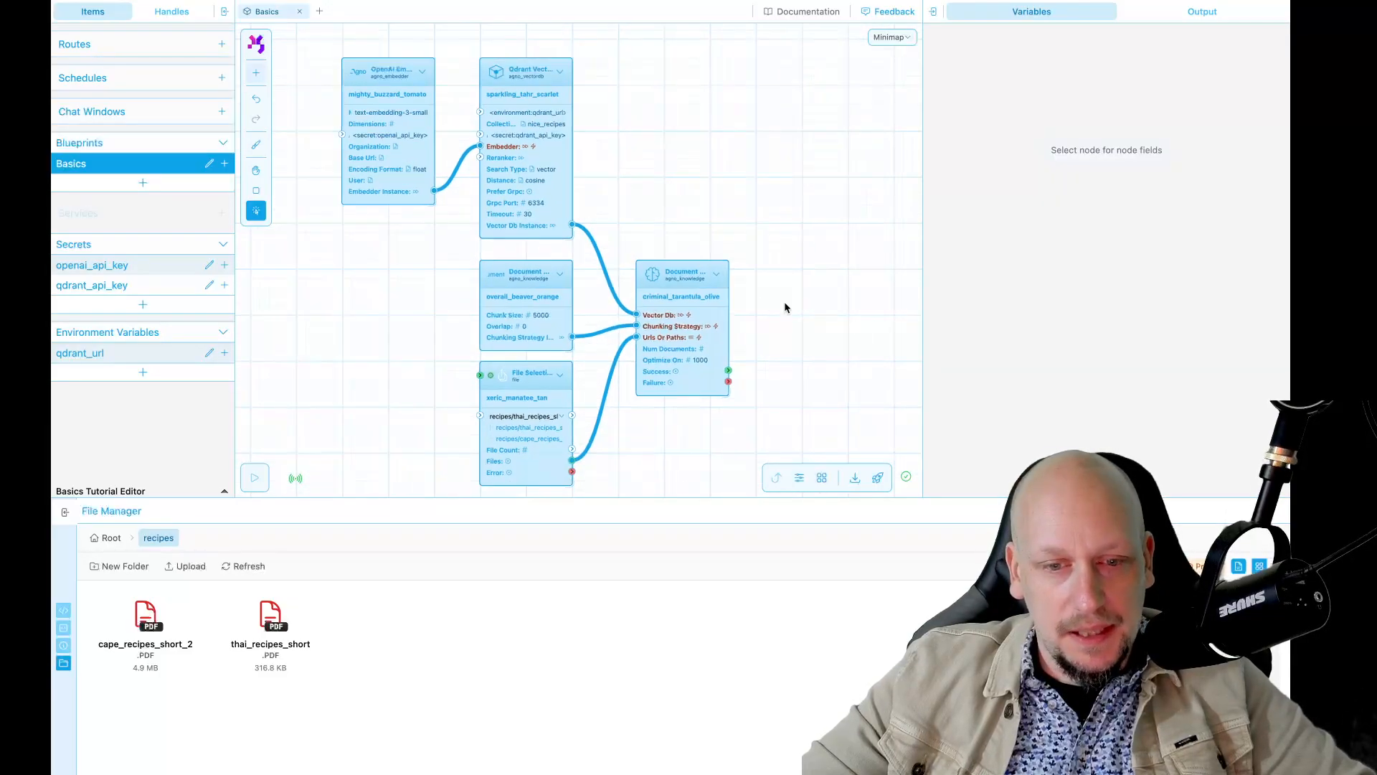
pyautogui.moveTo(799, 309); pyautogui.dragTo(746, 268)
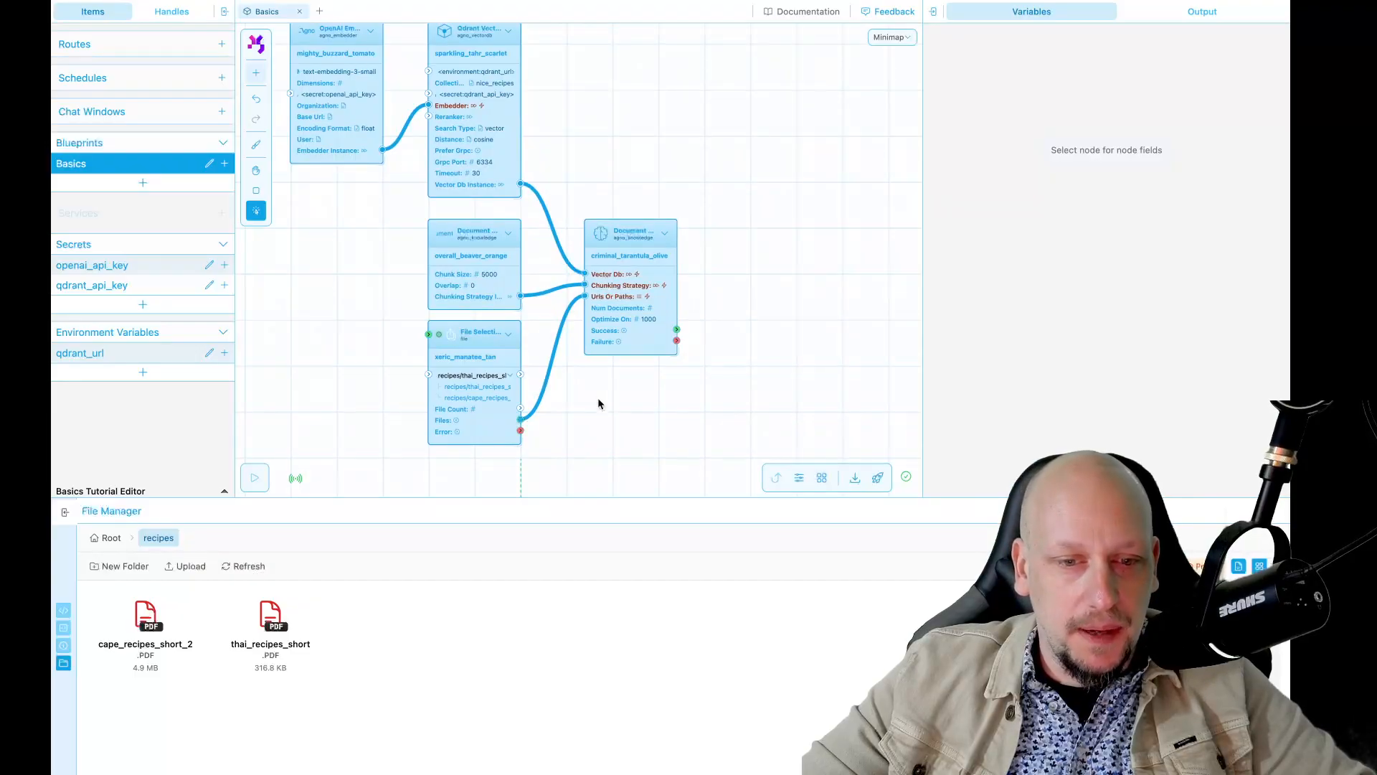
pyautogui.scroll(-2, 599, 403)
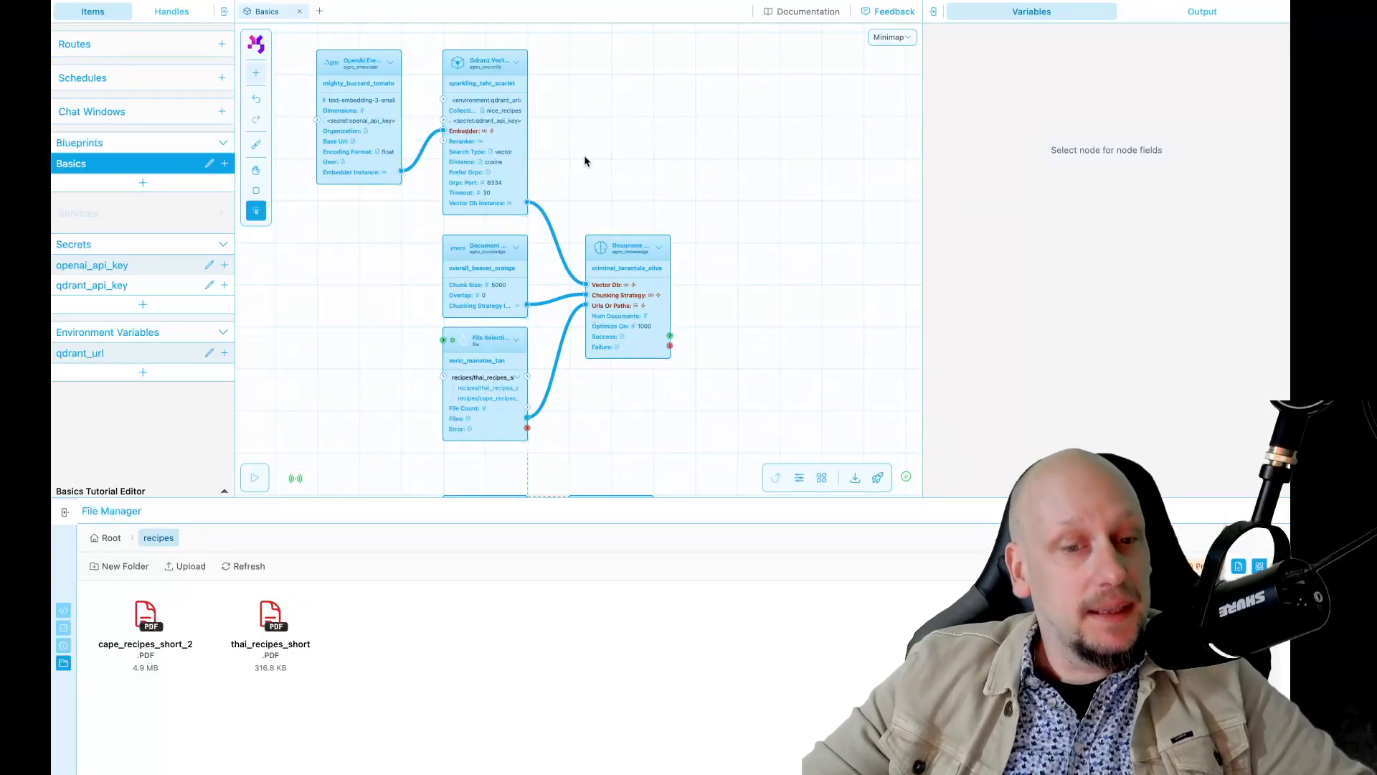
pyautogui.moveTo(584, 163); pyautogui.dragTo(720, 160)
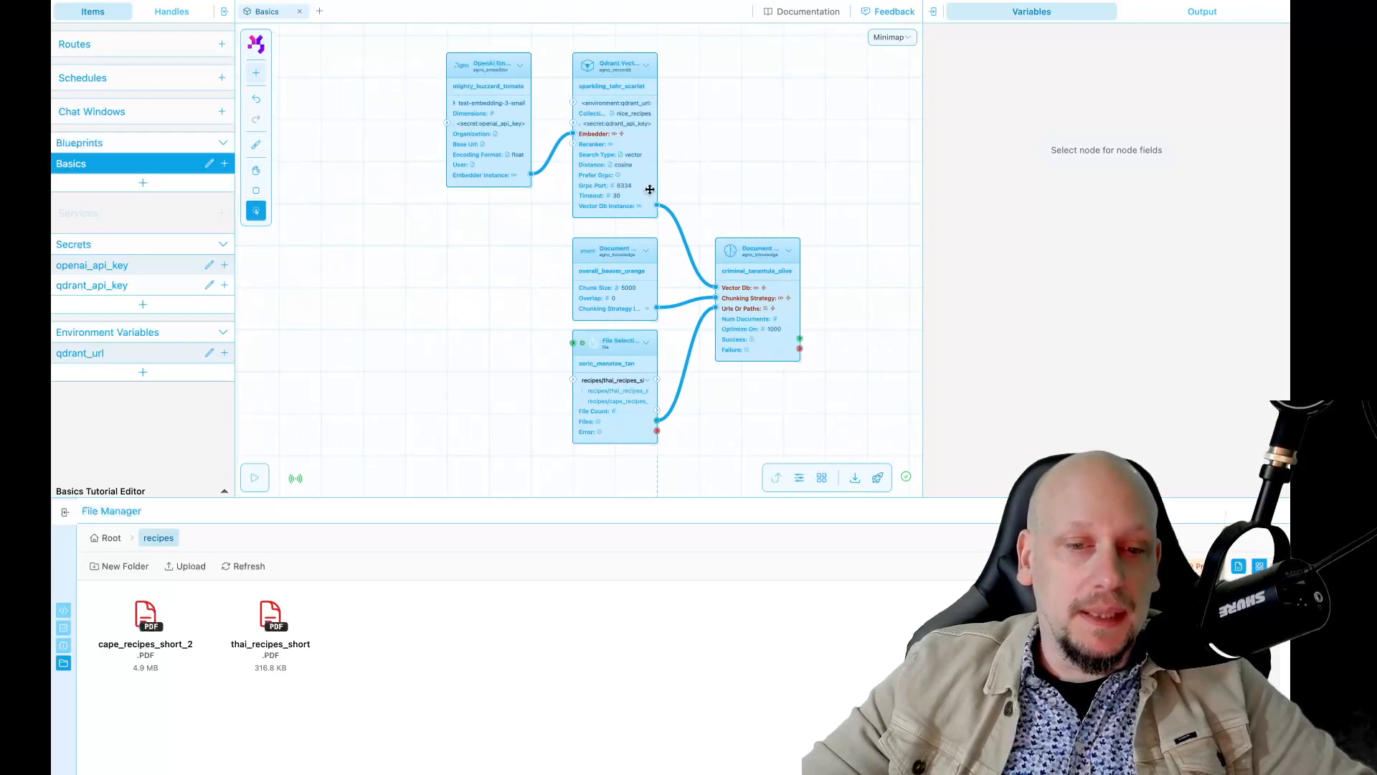
pyautogui.doubleClick(425, 328)
pyautogui.write('playt')
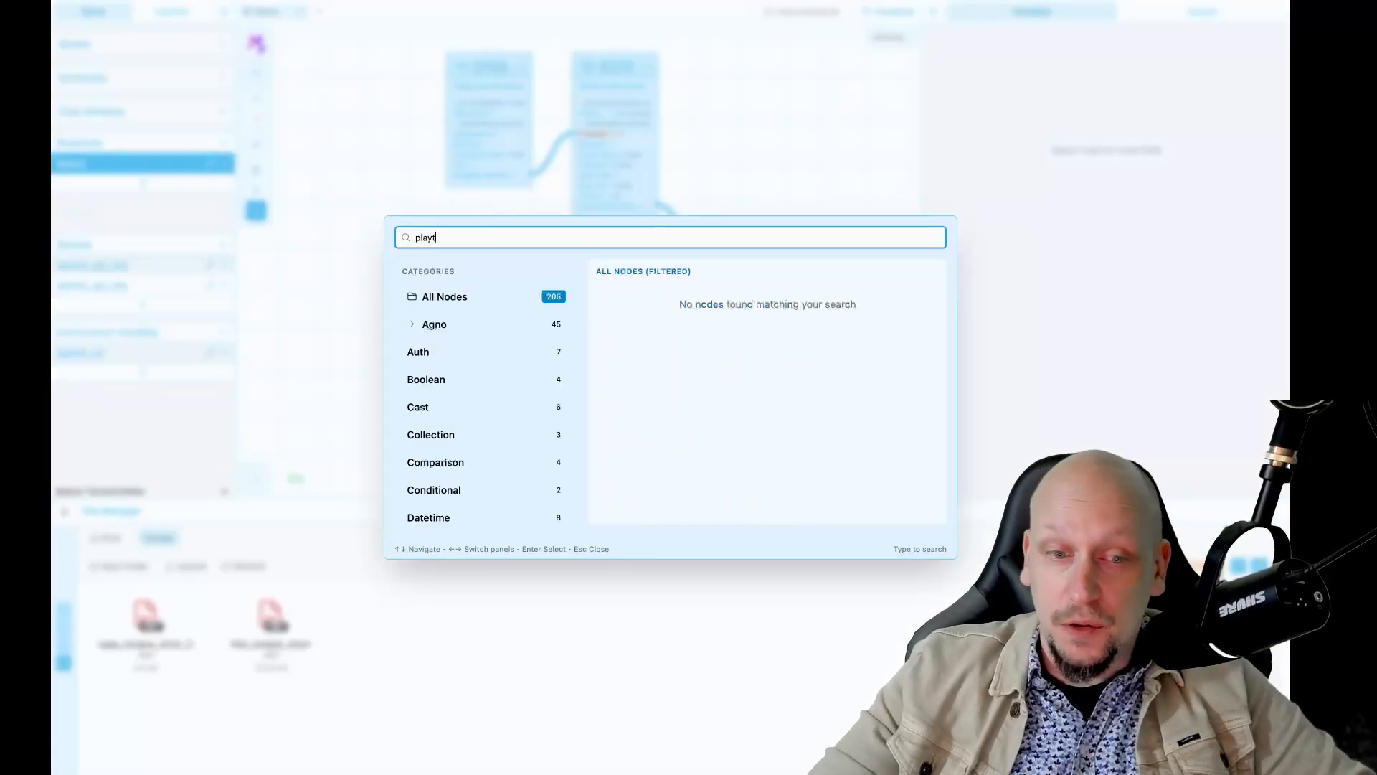
pyautogui.press('BackSpace')
pyautogui.press('Down')
pyautogui.press('Return')
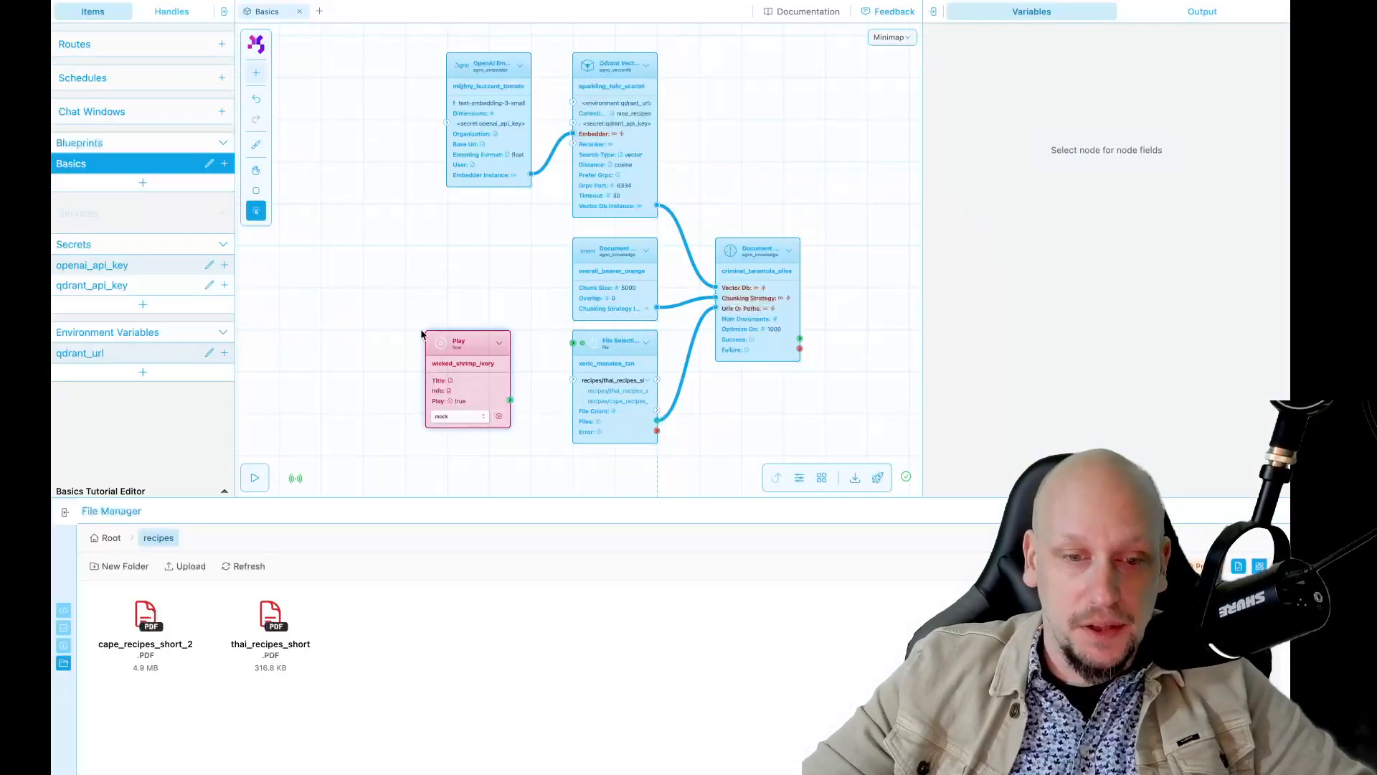
pyautogui.click(446, 330)
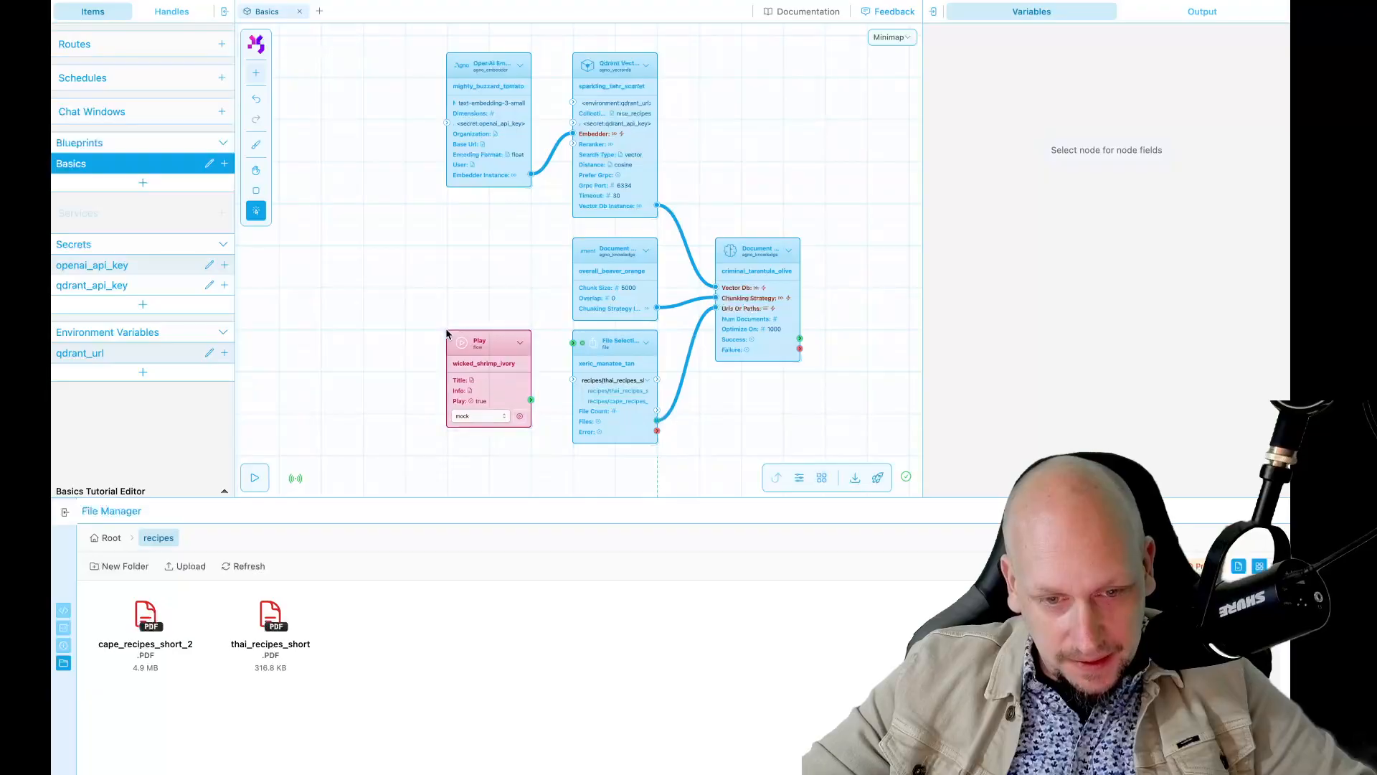
# Step: Connect the Play node's output to the File Selection node and run the flow from the Play node
pyautogui.moveTo(531, 399); pyautogui.dragTo(572, 342)
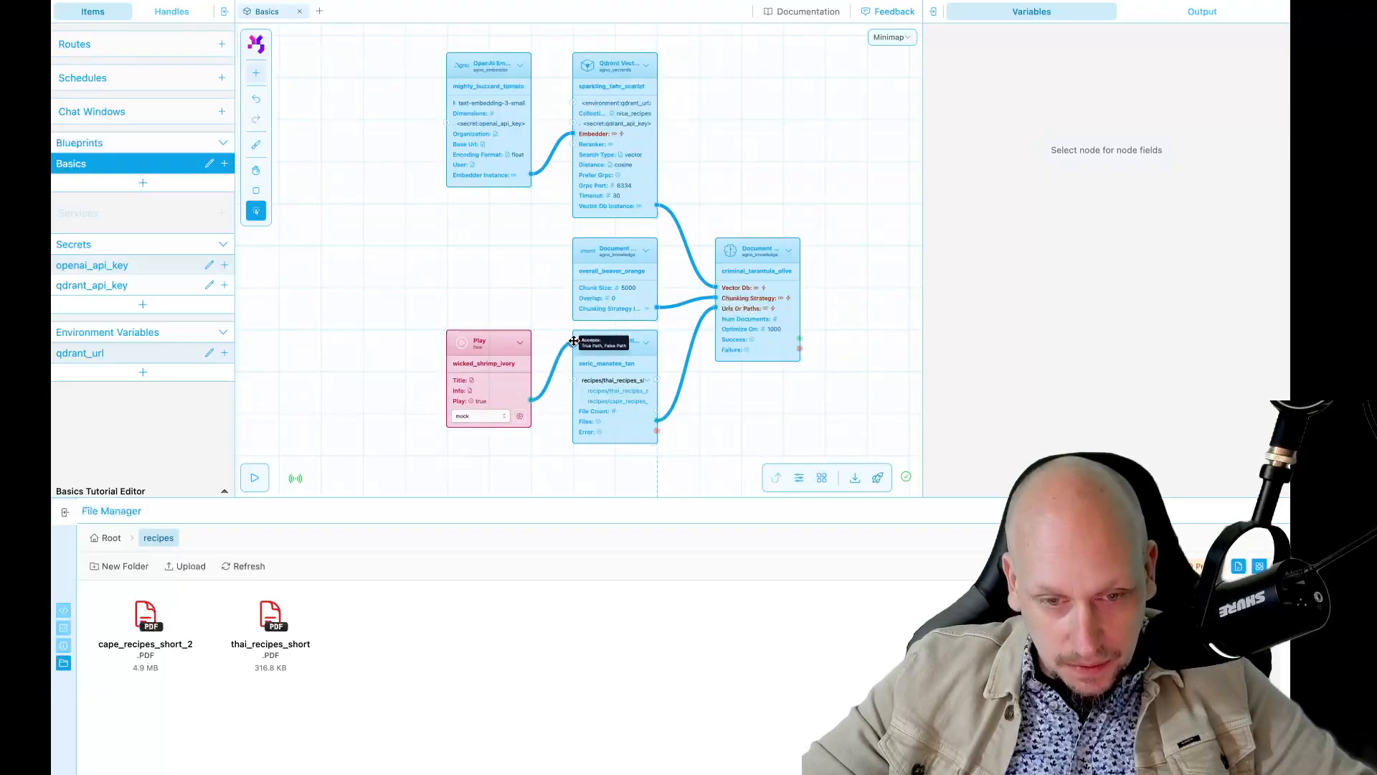
pyautogui.click(521, 417)
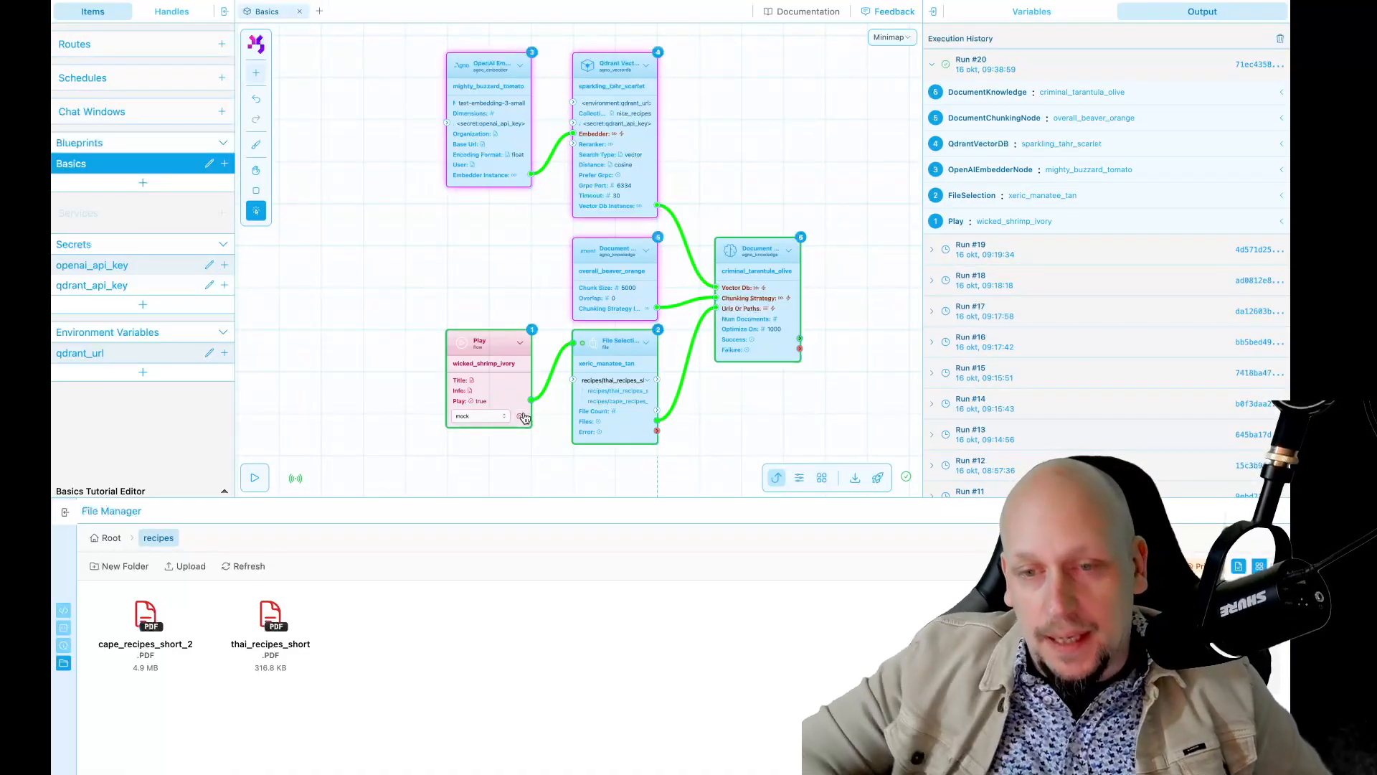
# Step: Inspect the Document Knowledge node's result in the latest run, then collapse its details
pyautogui.click(973, 99)
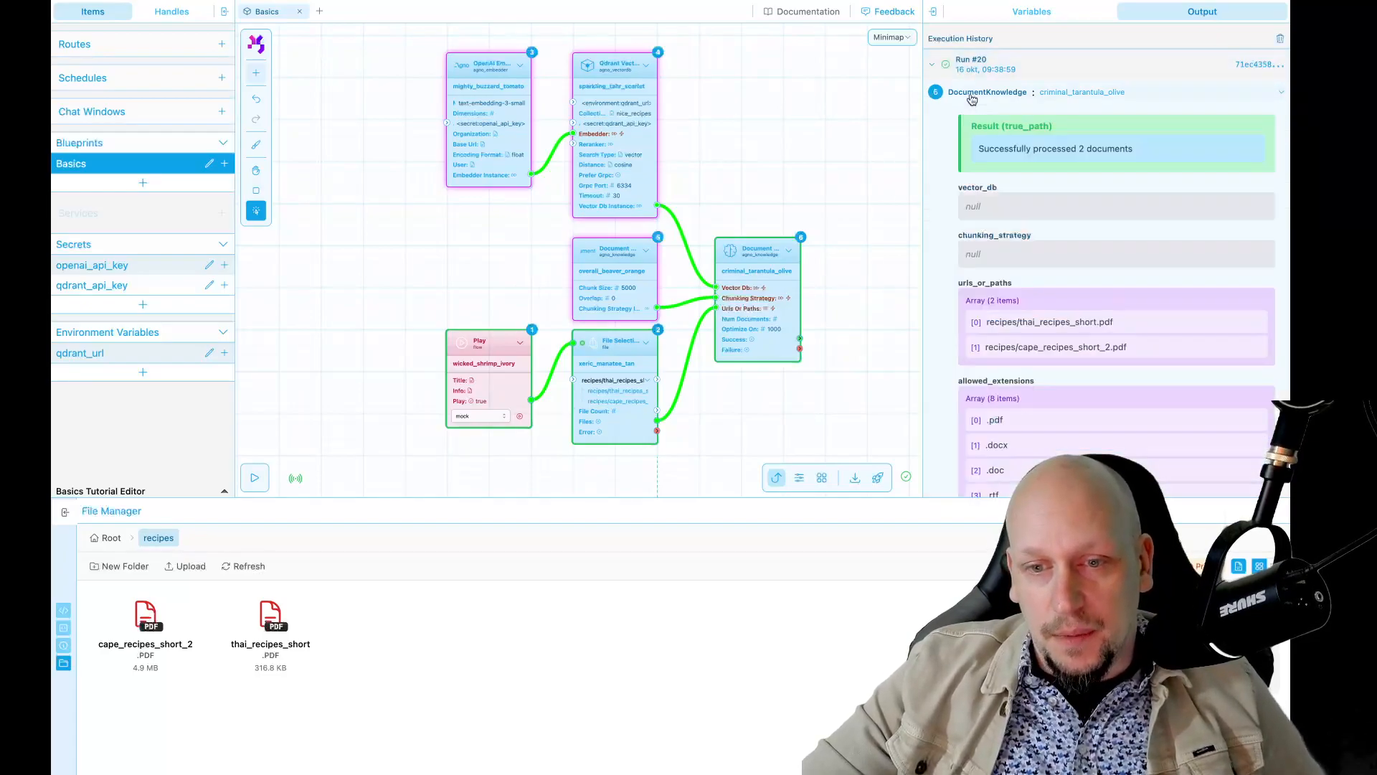
pyautogui.moveTo(979, 148); pyautogui.dragTo(1166, 150)
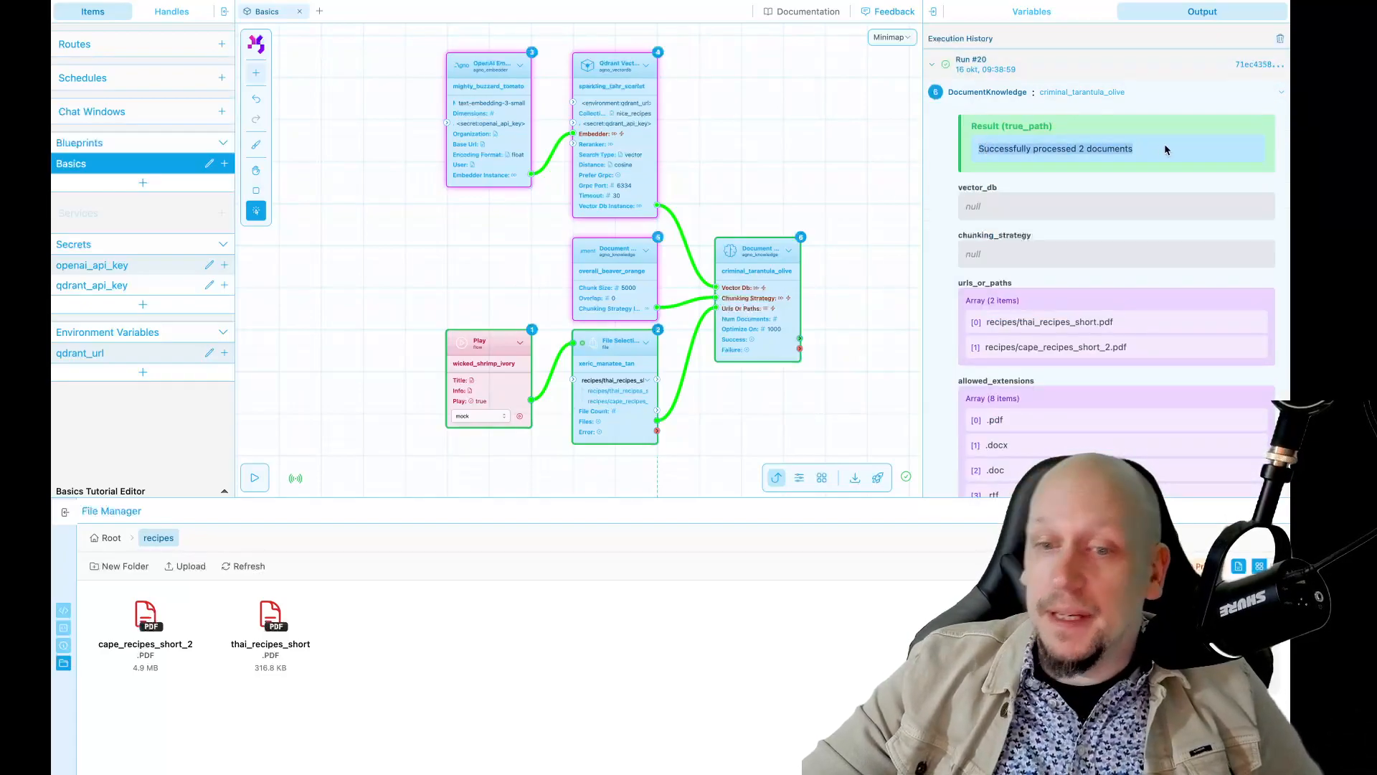
pyautogui.click(998, 94)
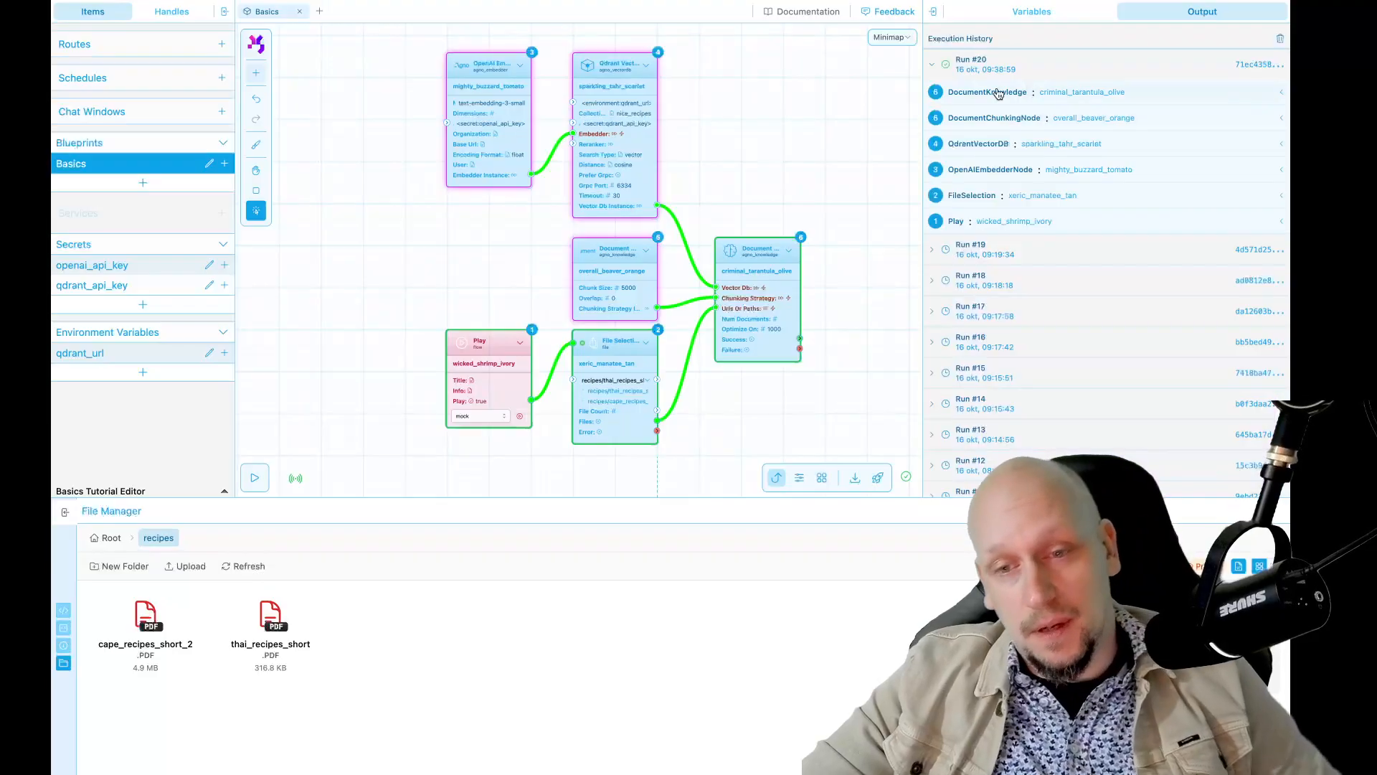
pyautogui.moveTo(821, 165); pyautogui.dragTo(744, 166)
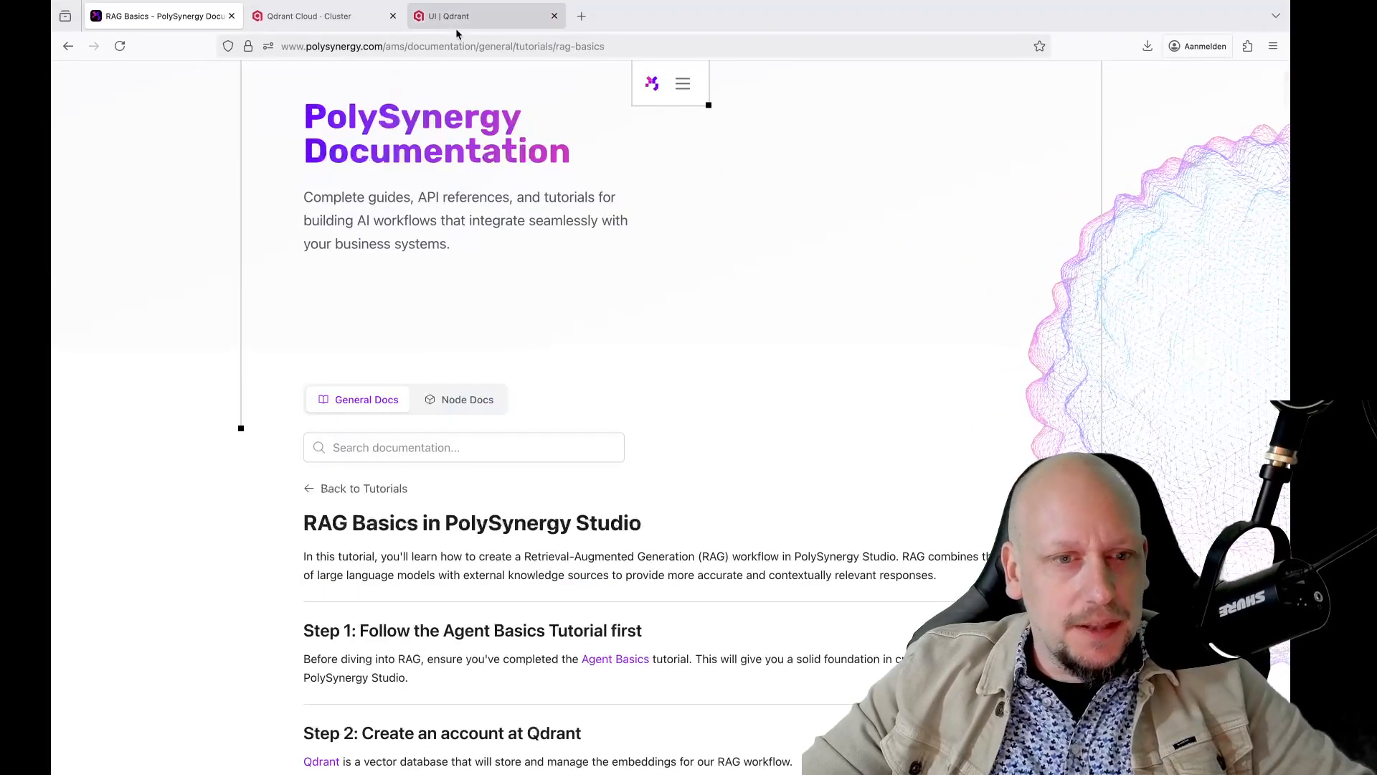
# Step: Switch to the Qdrant dashboard, refresh the collections list and open the nice_recipes collection
pyautogui.click(456, 30)
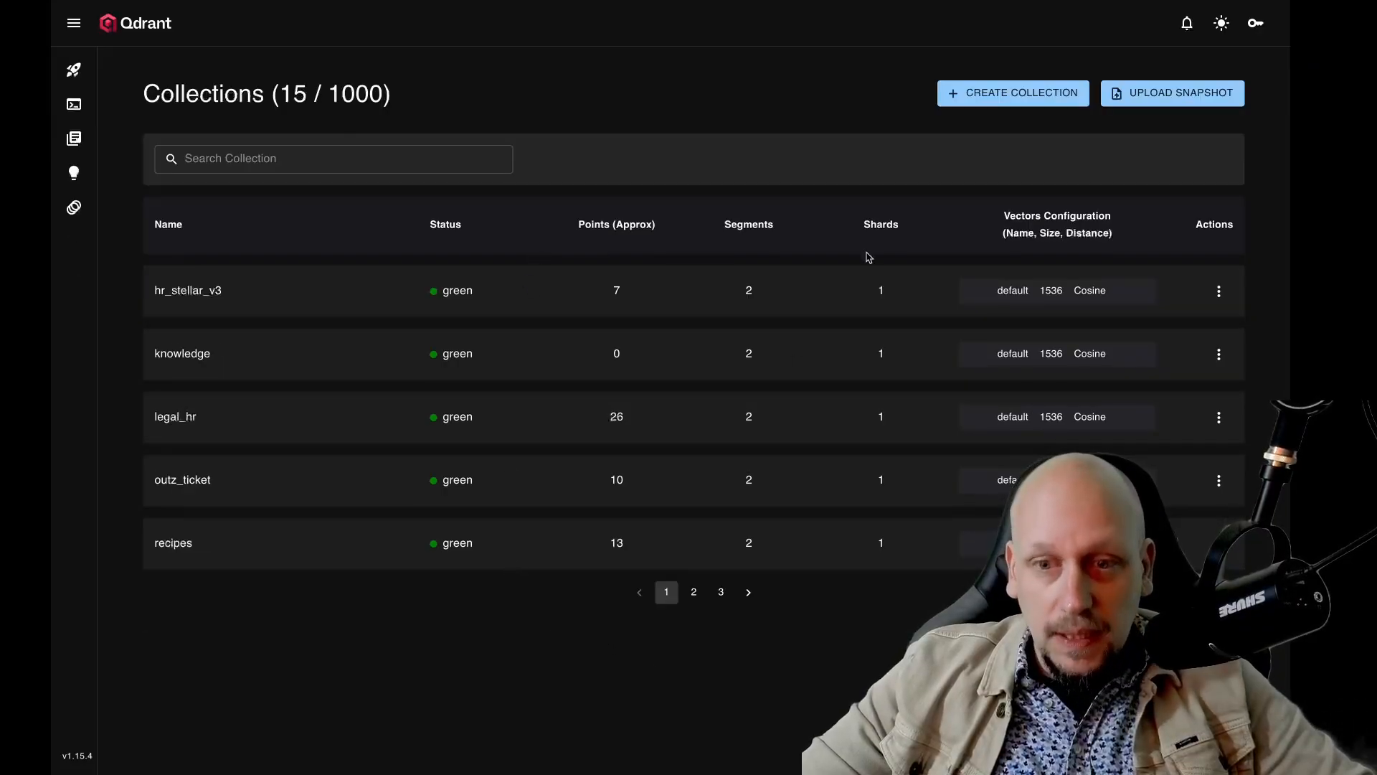
pyautogui.press('F5')
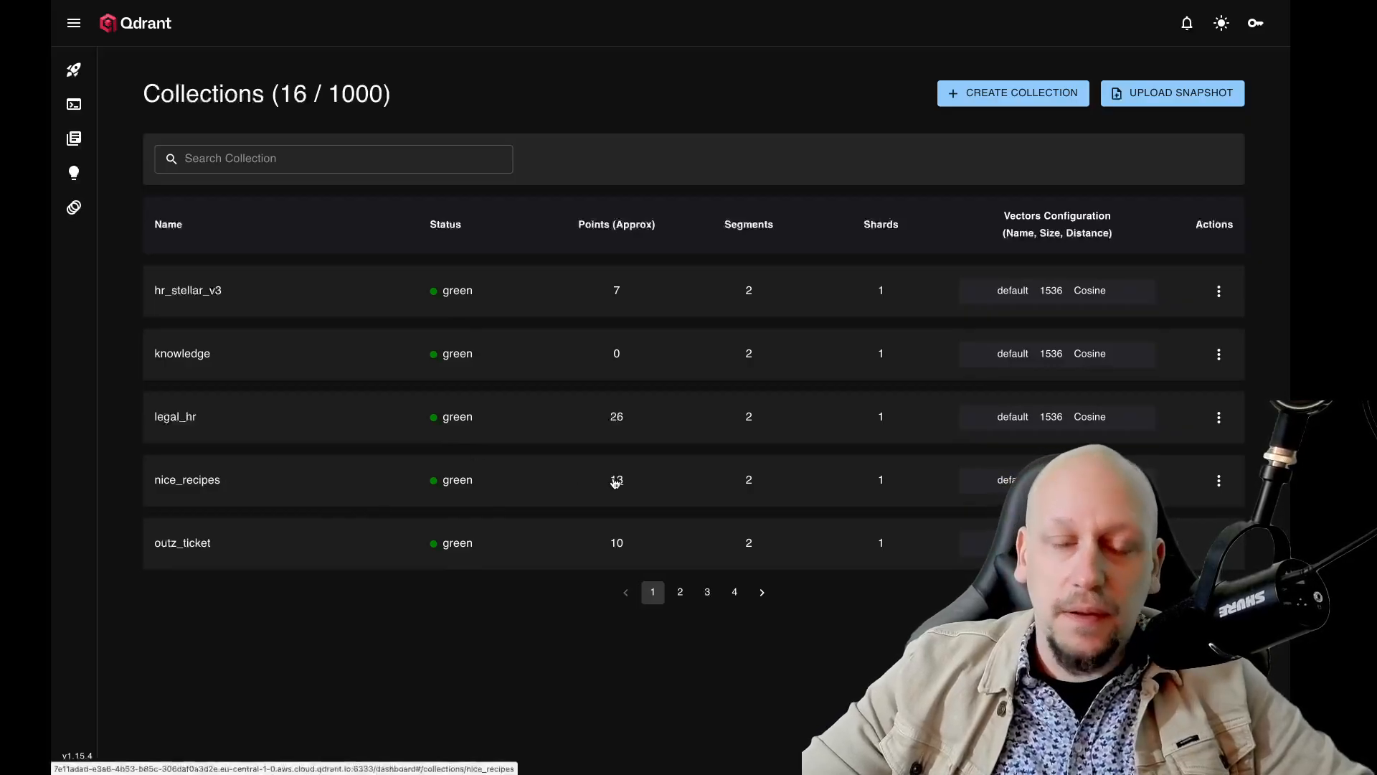
pyautogui.click(205, 479)
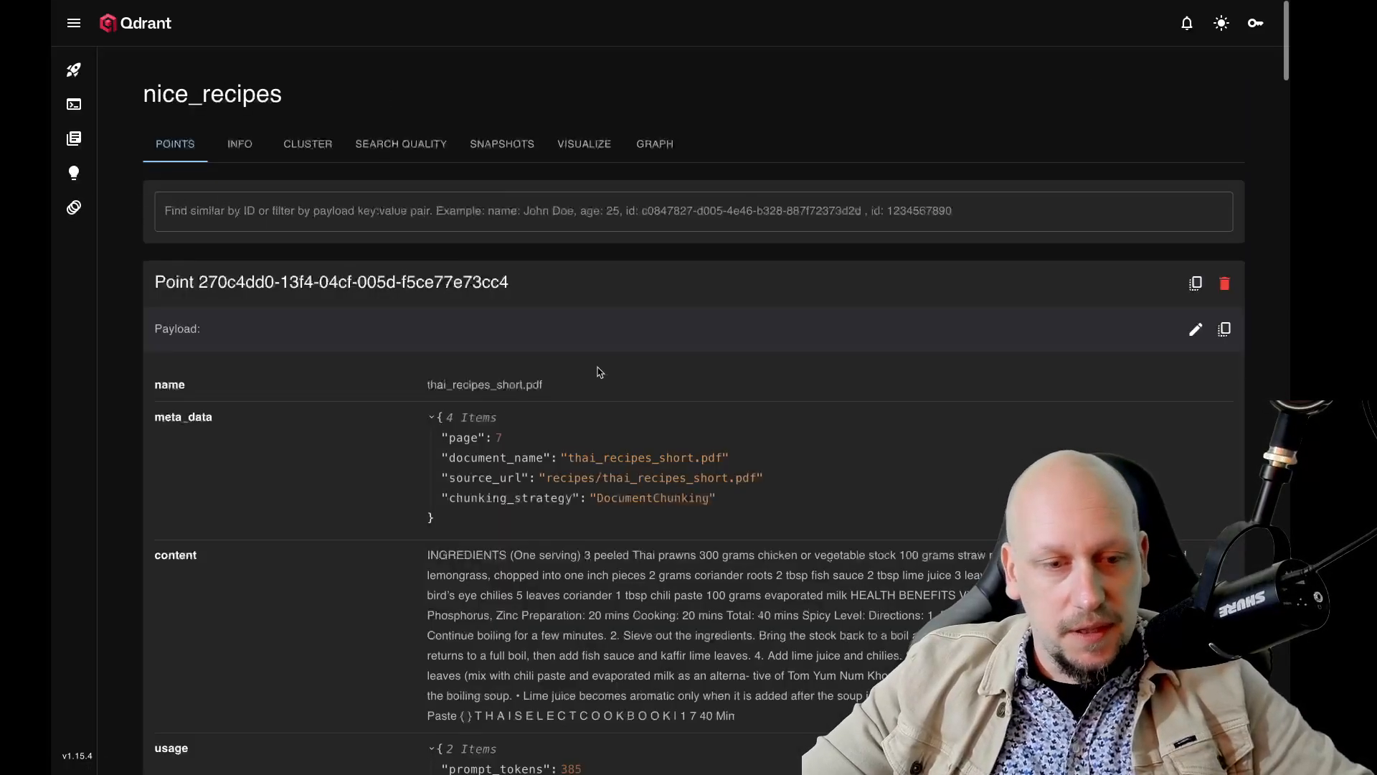
# Step: Examine the stored points in nice_recipes, checking each chunk's content text, page metadata and chunking strategy
pyautogui.scroll(-4, 470, 494)
pyautogui.moveTo(420, 275); pyautogui.dragTo(862, 424)
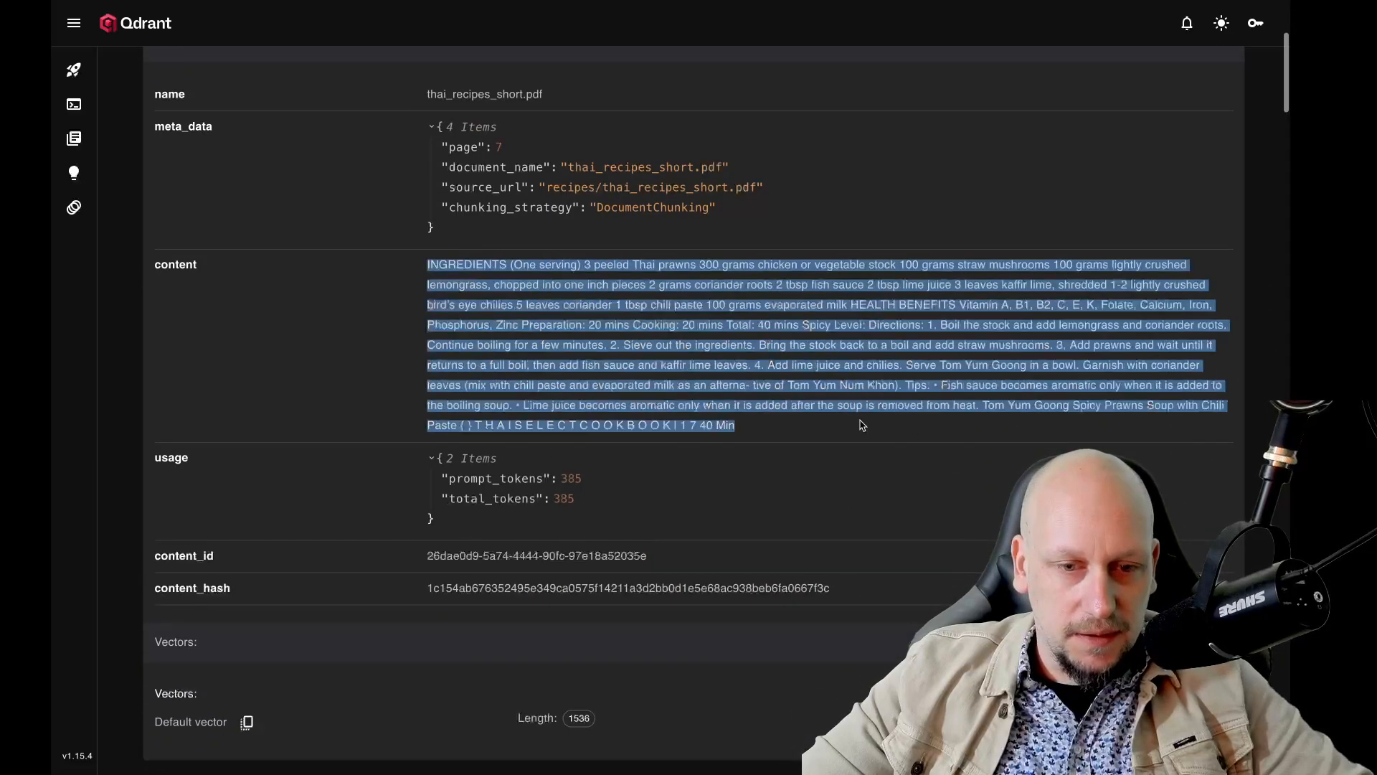
pyautogui.click(635, 383)
pyautogui.moveTo(428, 265); pyautogui.dragTo(824, 424)
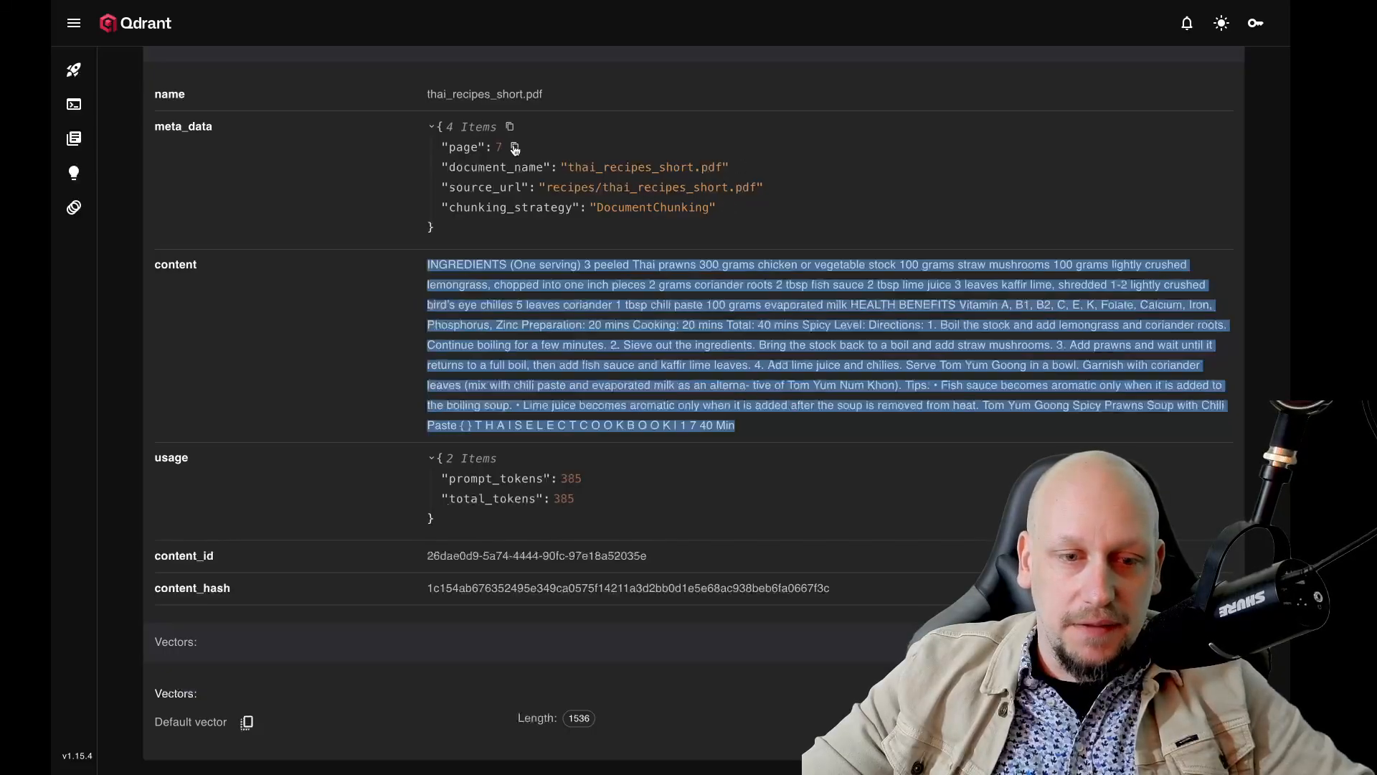
pyautogui.scroll(-15, 513, 143)
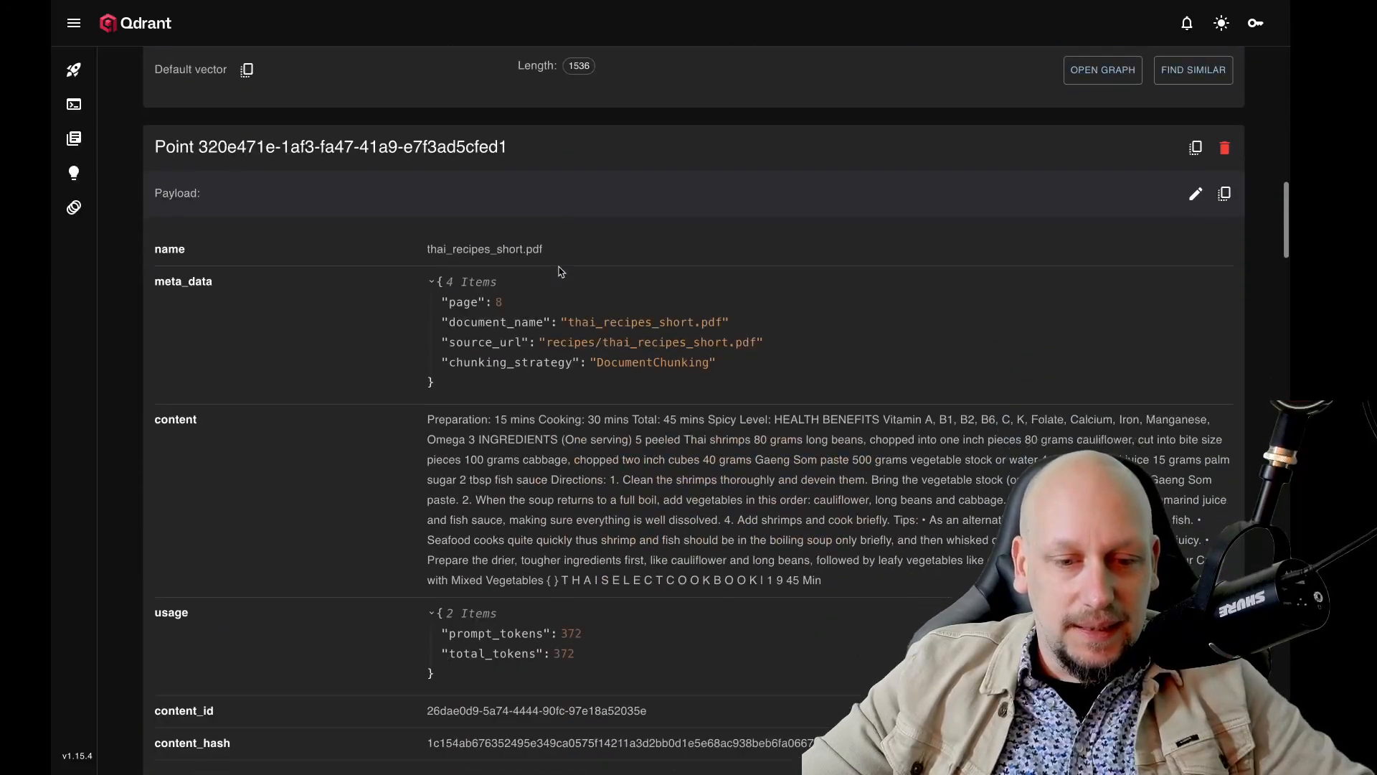
pyautogui.scroll(15, 560, 271)
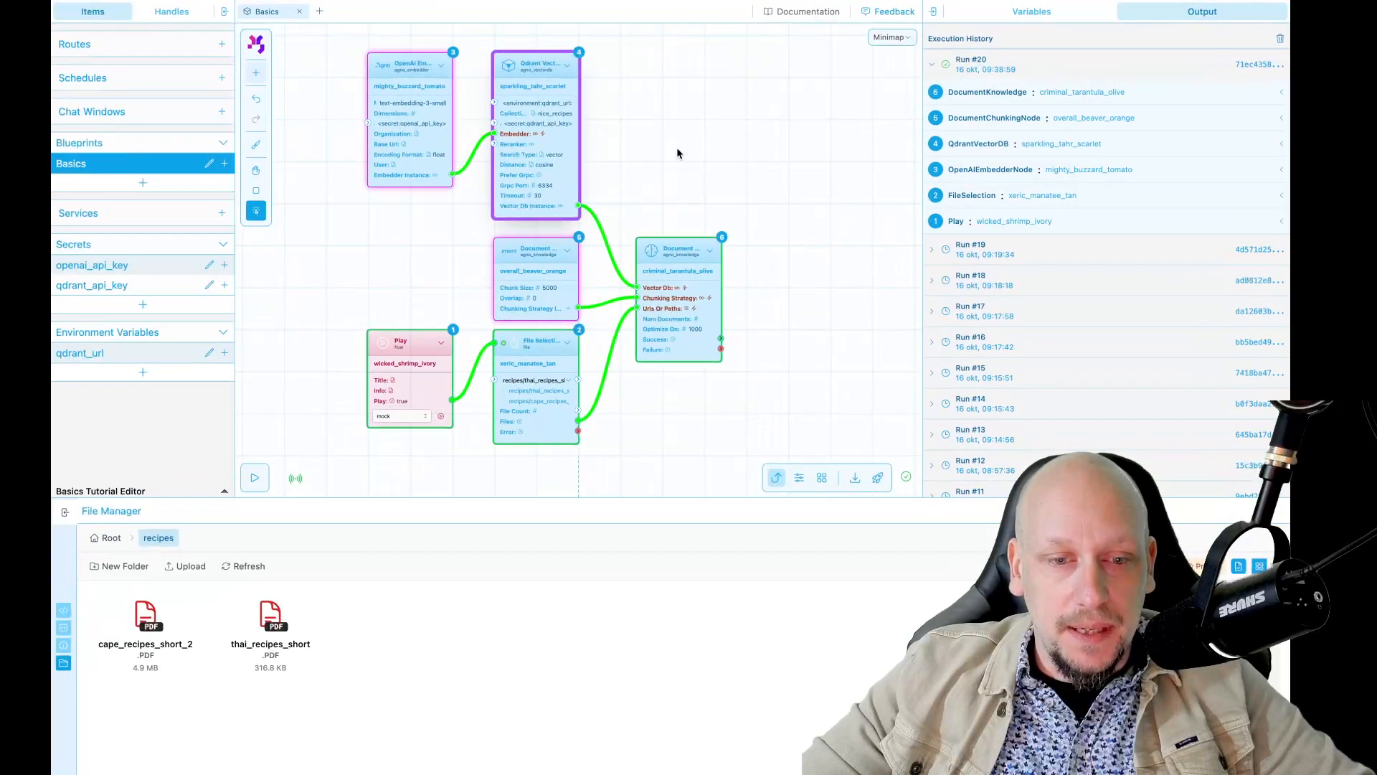
# Step: Back in PolySynergy Studio, add an Agent Knowledge Settings node beneath the Prompt node, beside the Agno Agent node
pyautogui.moveTo(677, 149); pyautogui.dragTo(672, 120)
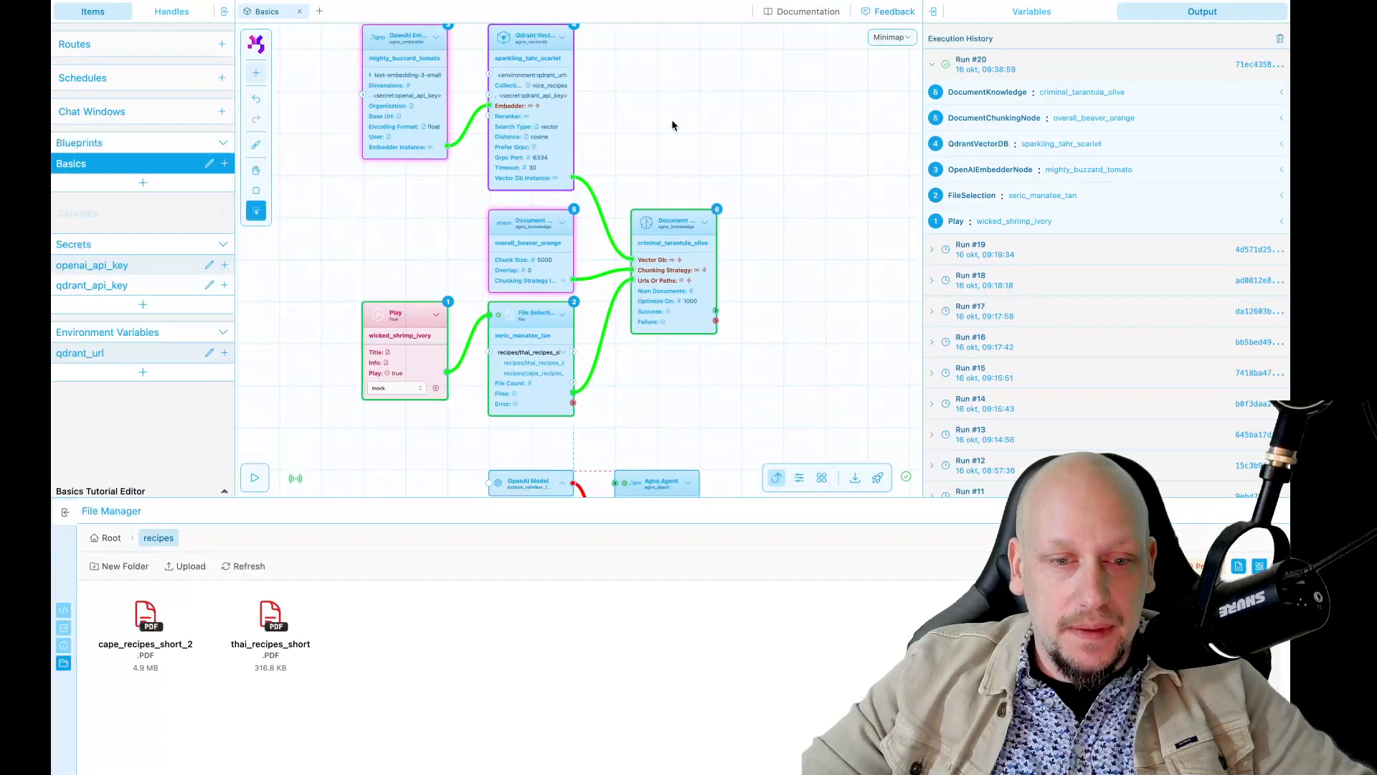
pyautogui.scroll(-5, 671, 120)
pyautogui.click(751, 149)
pyautogui.scroll(2, 751, 148)
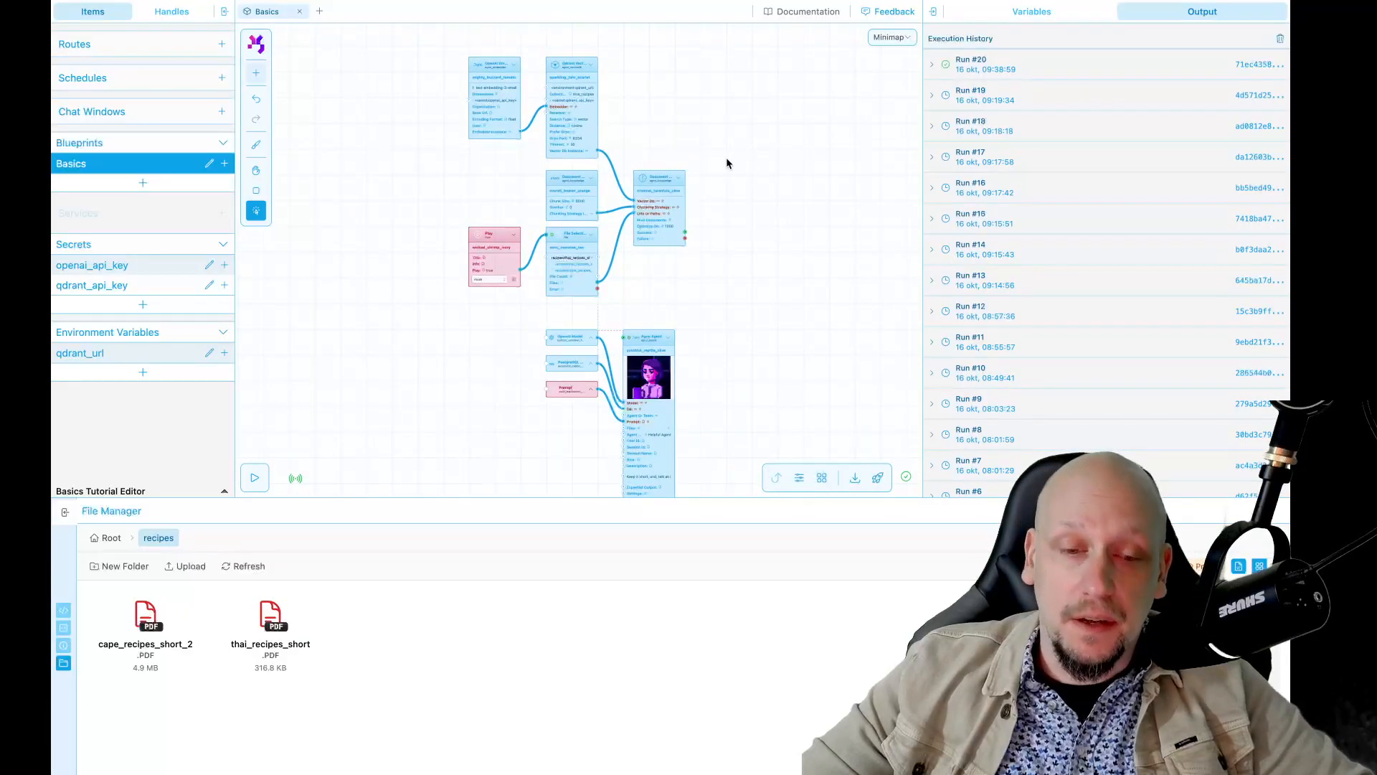
pyautogui.moveTo(716, 320); pyautogui.dragTo(767, 166)
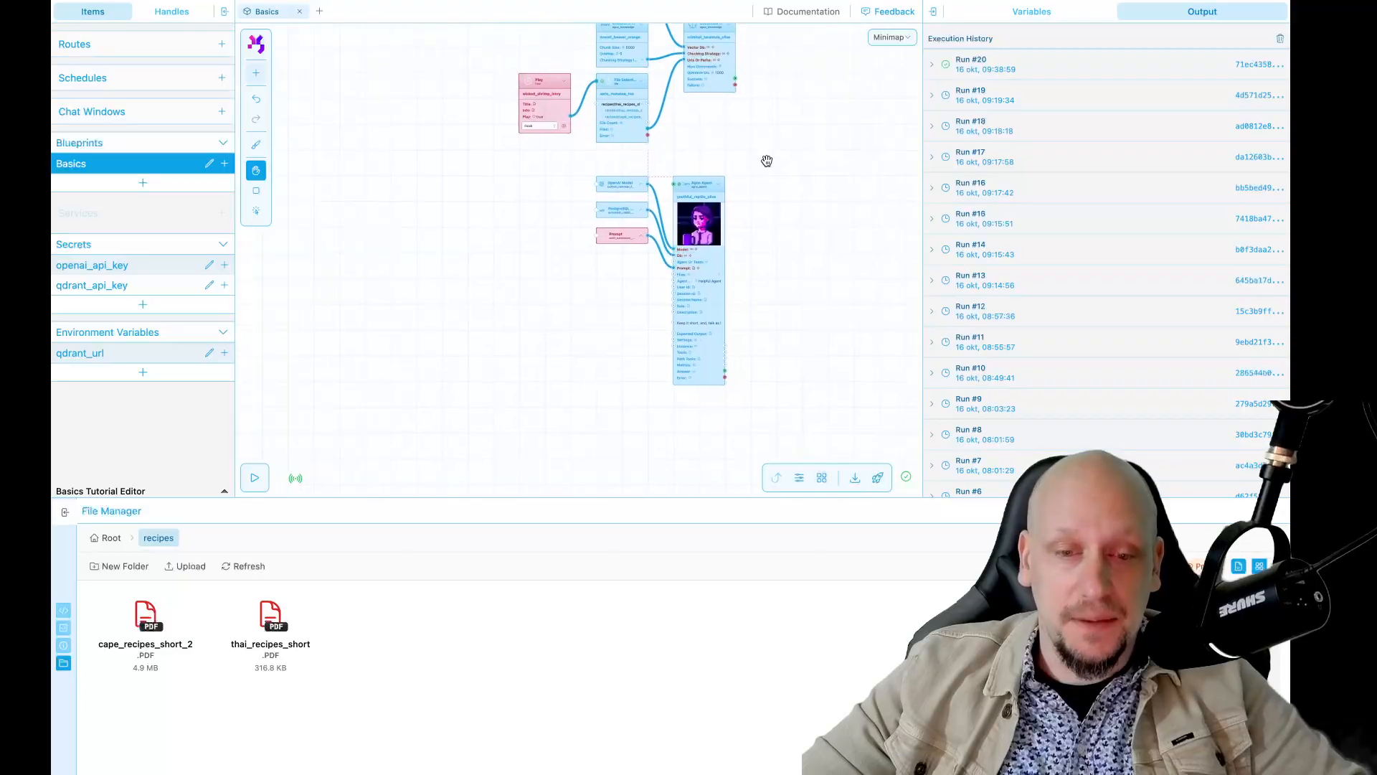
pyautogui.scroll(6, 615, 321)
pyautogui.moveTo(614, 321); pyautogui.dragTo(477, 273)
pyautogui.scroll(-1, 520, 268)
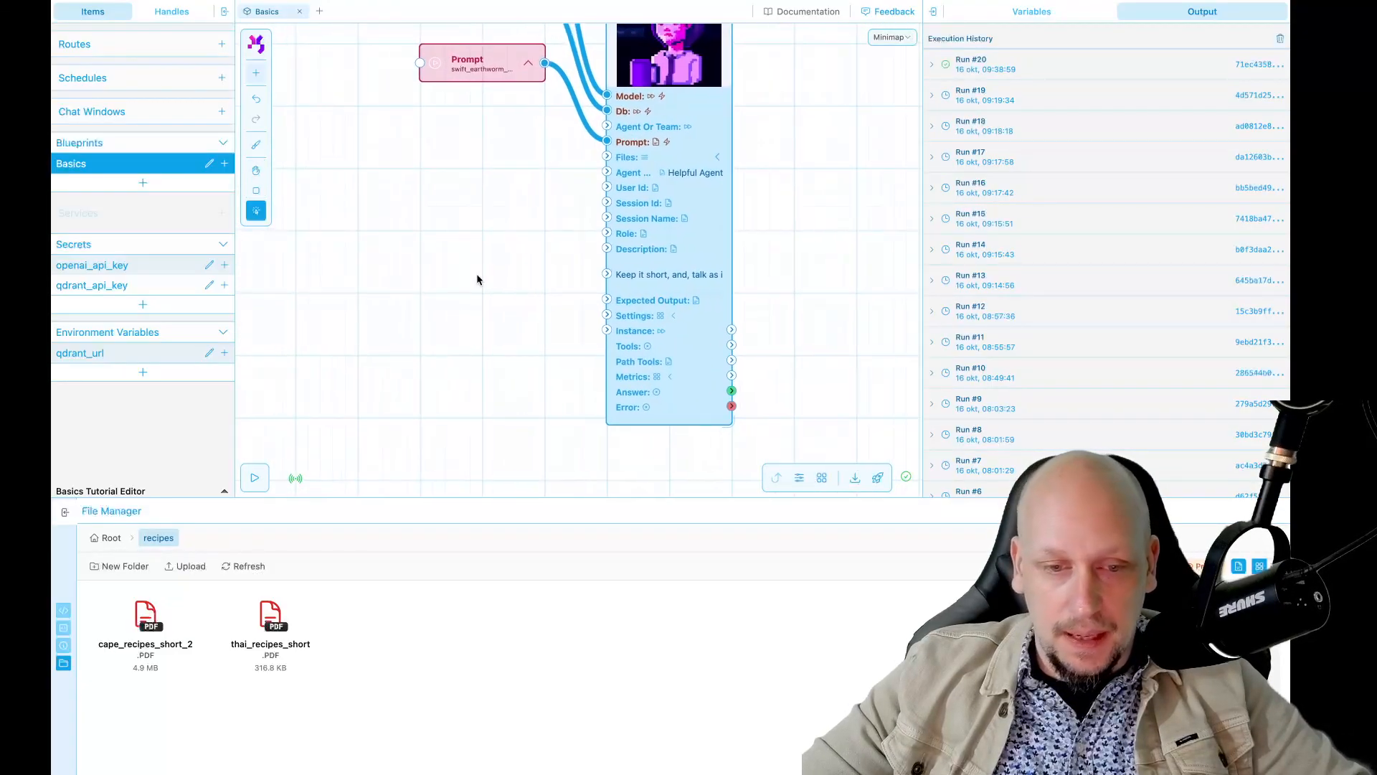
pyautogui.doubleClick(477, 274)
pyautogui.write('knowleg')
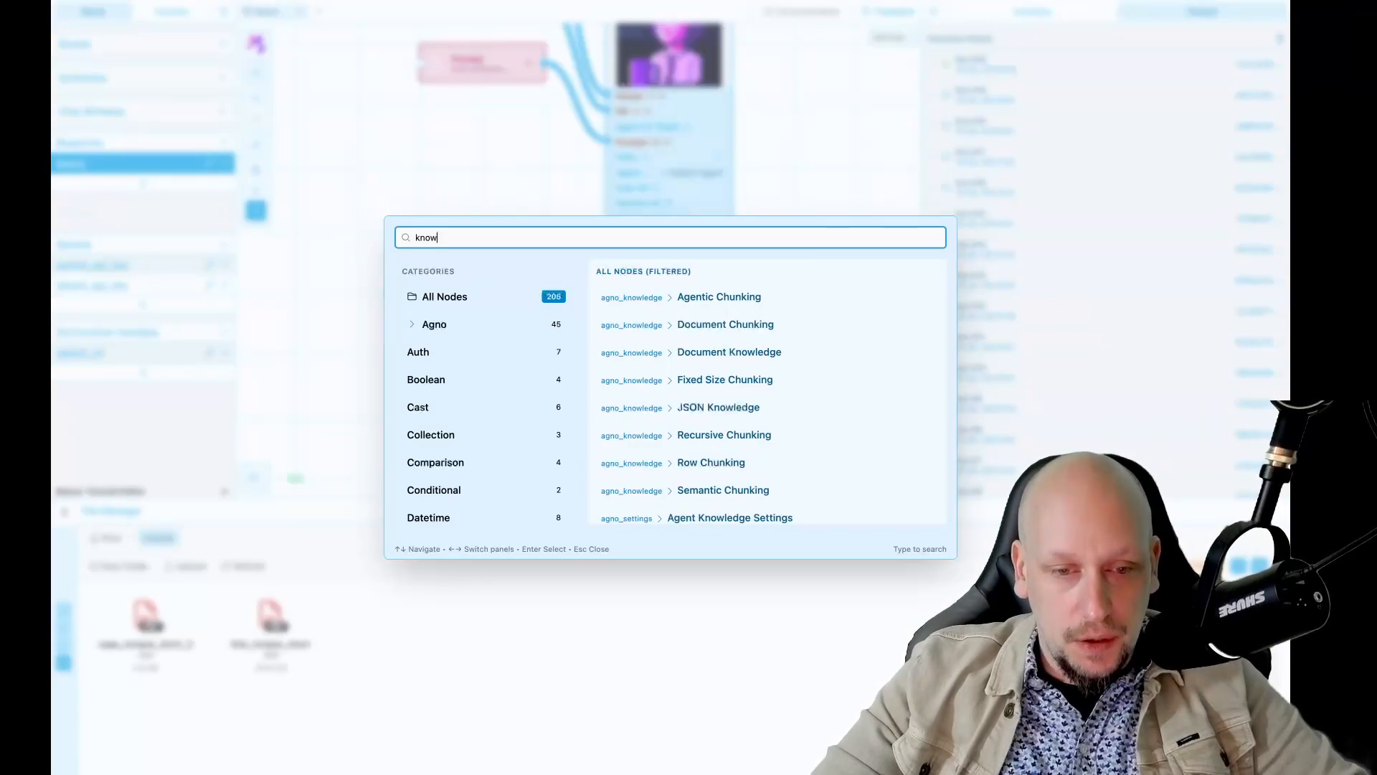
pyautogui.press('BackSpace')
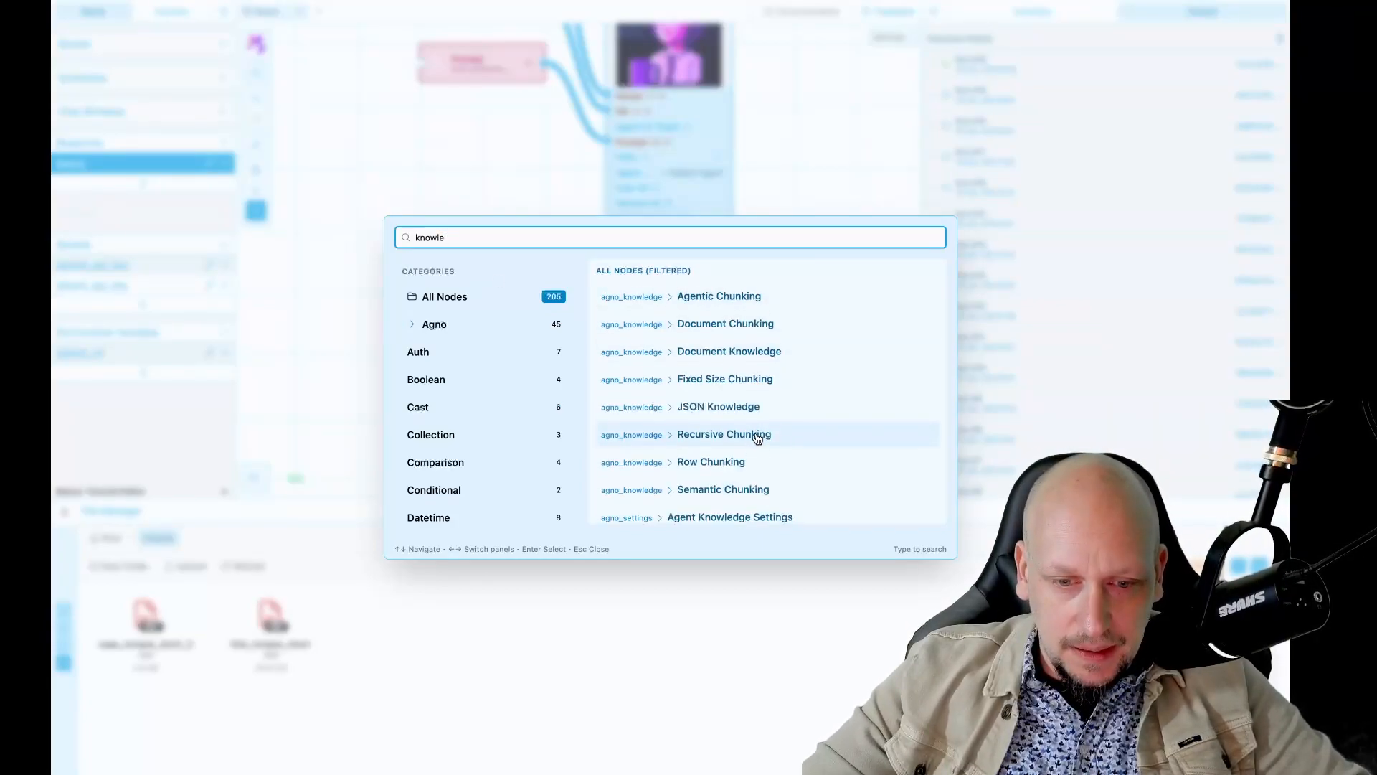
pyautogui.scroll(-1, 758, 439)
pyautogui.click(737, 475)
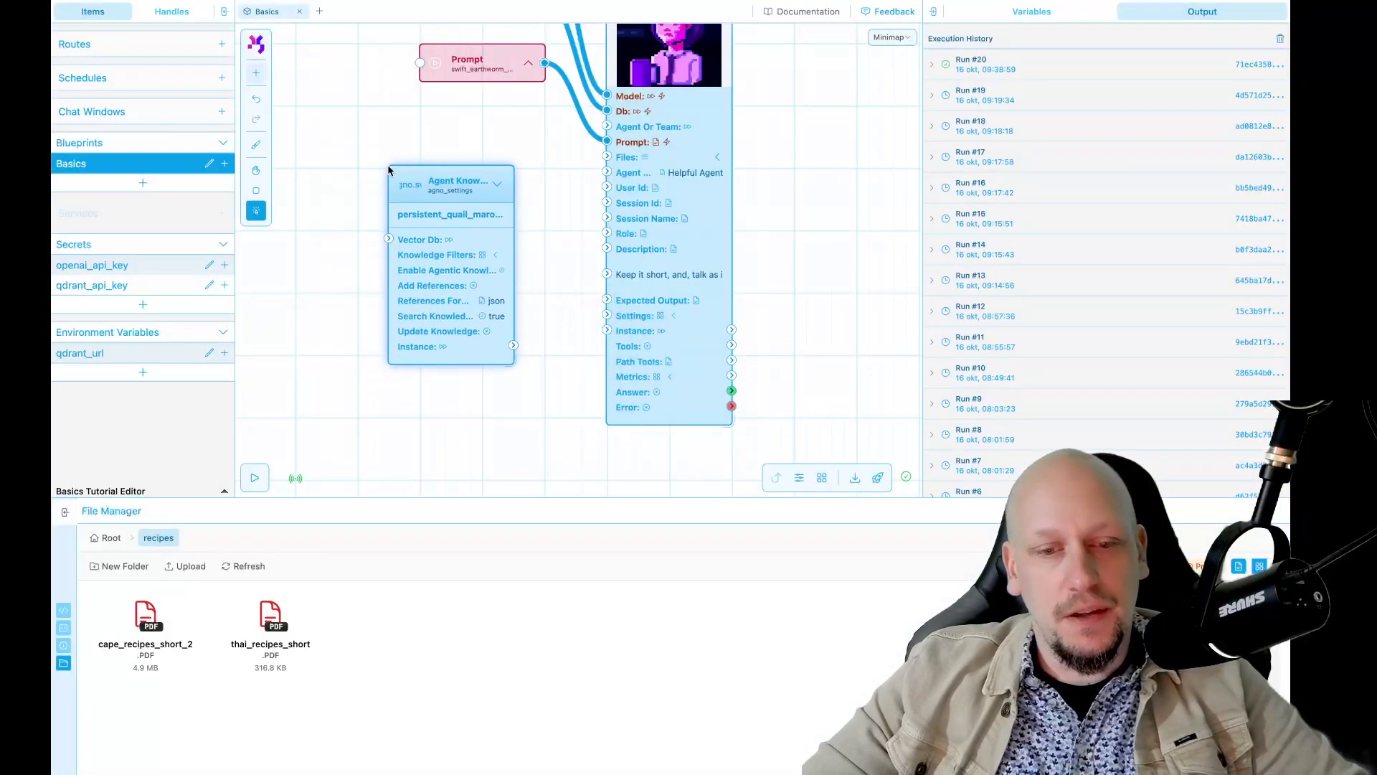
pyautogui.click(419, 165)
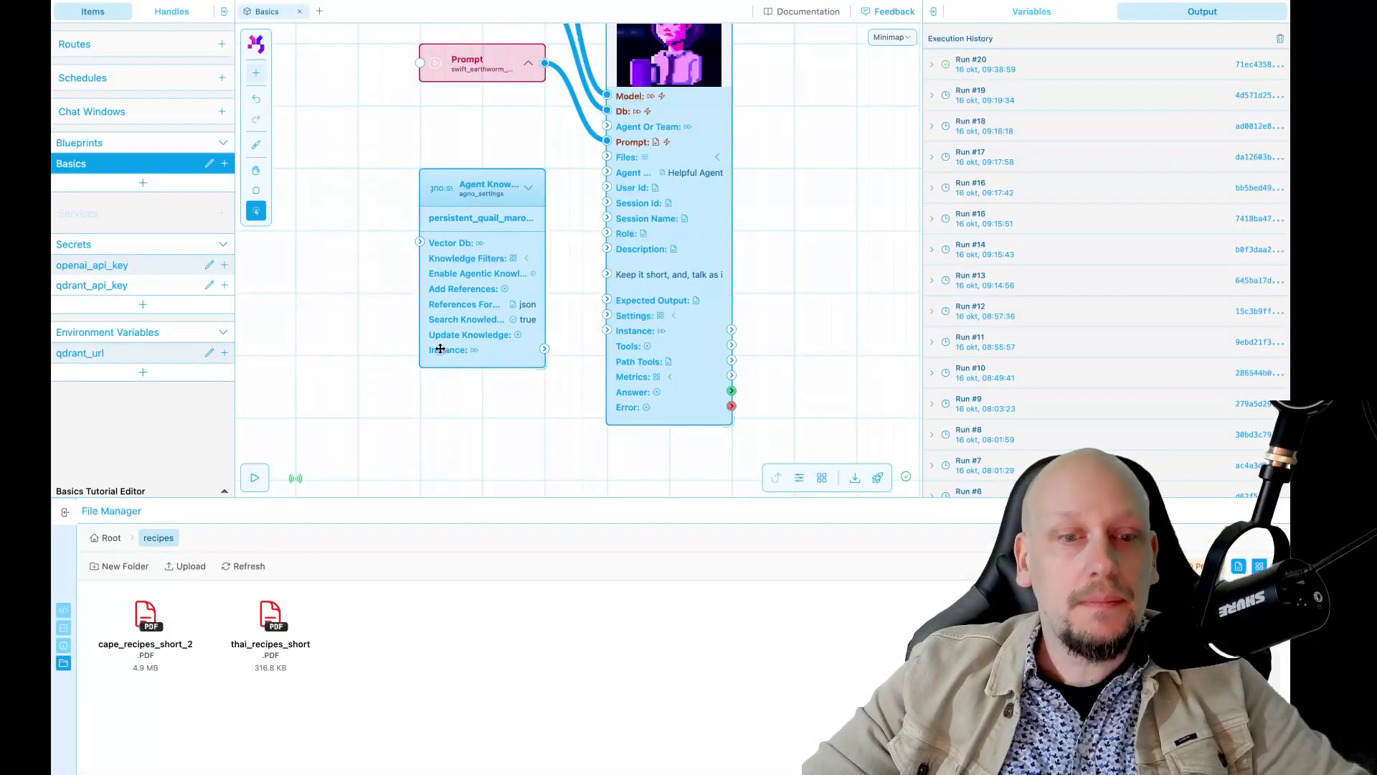
# Step: Expand the agent's Settings and connect the Agent Knowledge Settings instance output to the knowledge setting
pyautogui.click(674, 319)
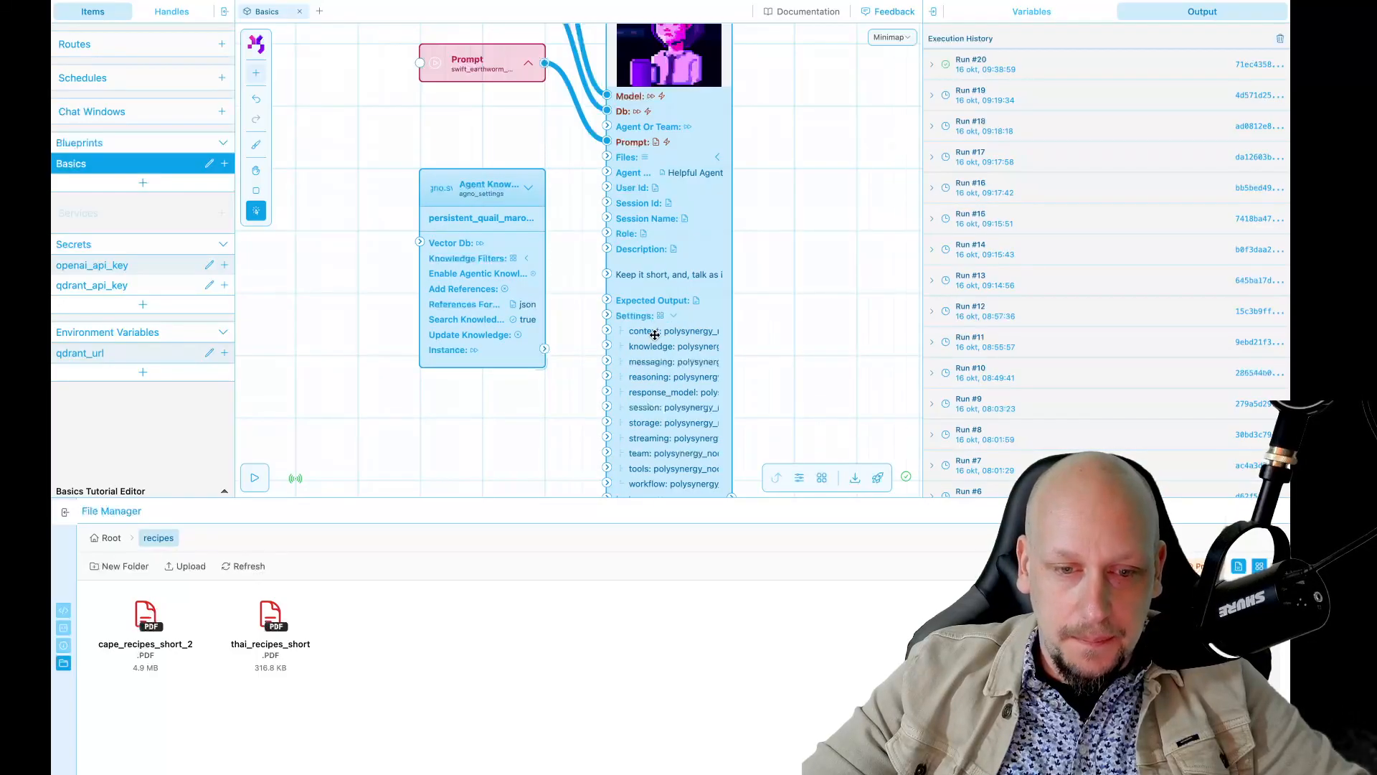
pyautogui.press('space')
pyautogui.moveTo(772, 344); pyautogui.dragTo(780, 233)
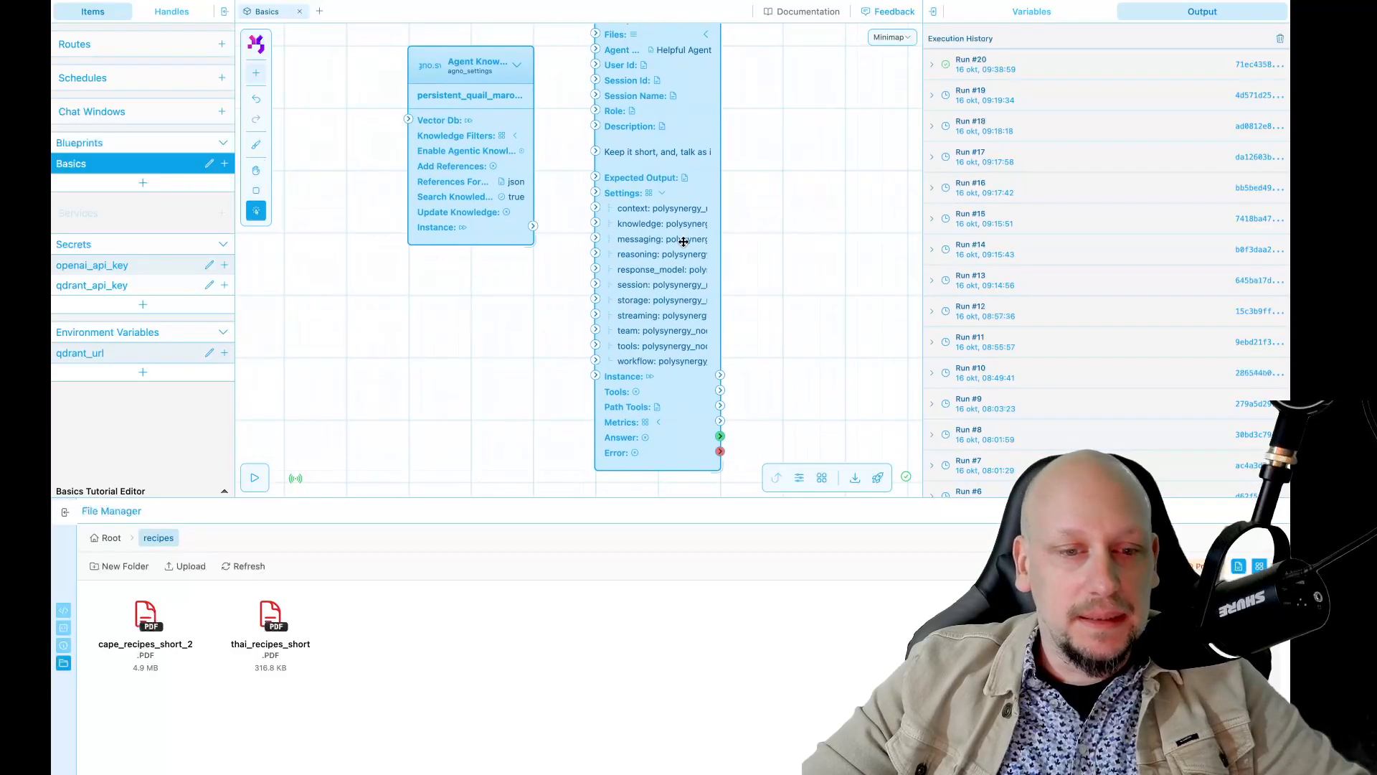
pyautogui.moveTo(538, 228); pyautogui.dragTo(596, 223)
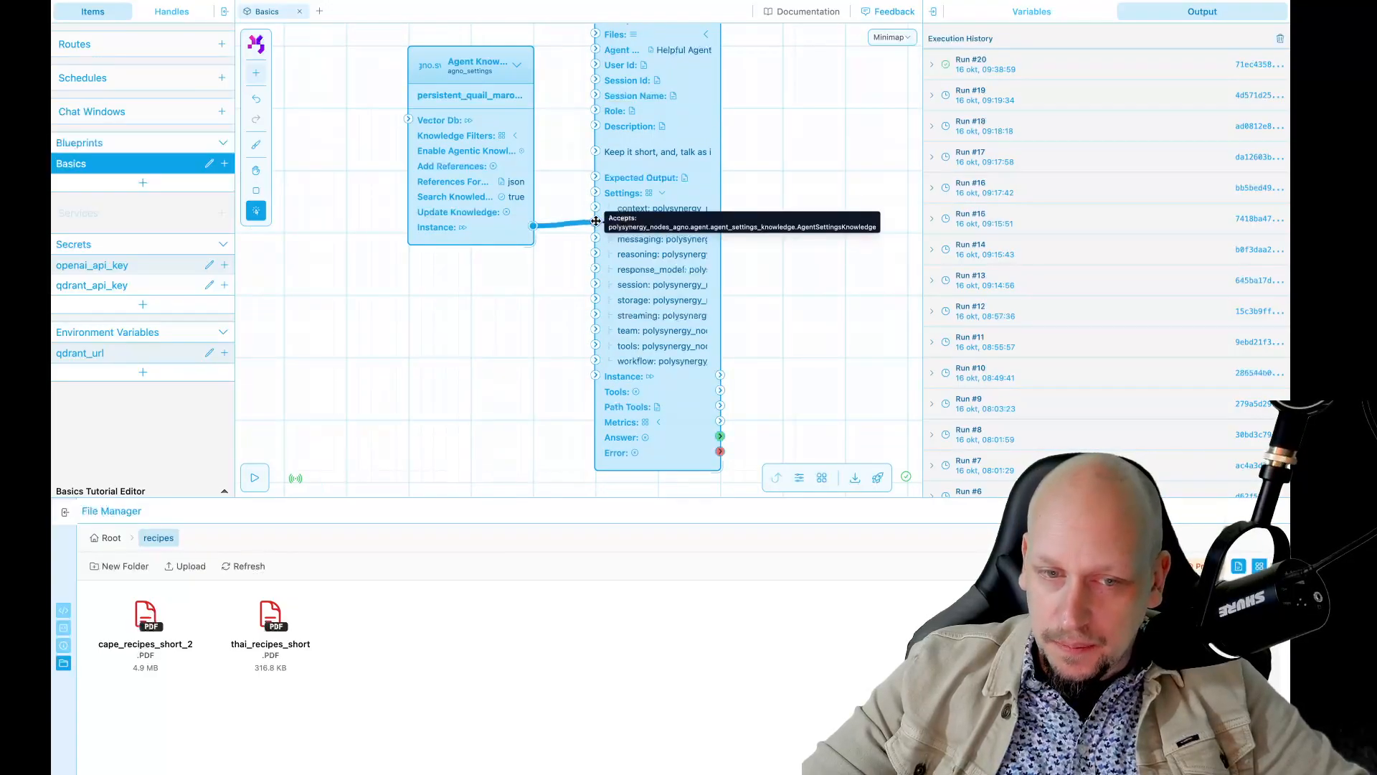
# Step: Review the whole flow, from the Qdrant Vector Database node to the agent and its knowledge settings node
pyautogui.press('space')
pyautogui.moveTo(762, 270); pyautogui.dragTo(859, 352)
pyautogui.scroll(-2, 592, 364)
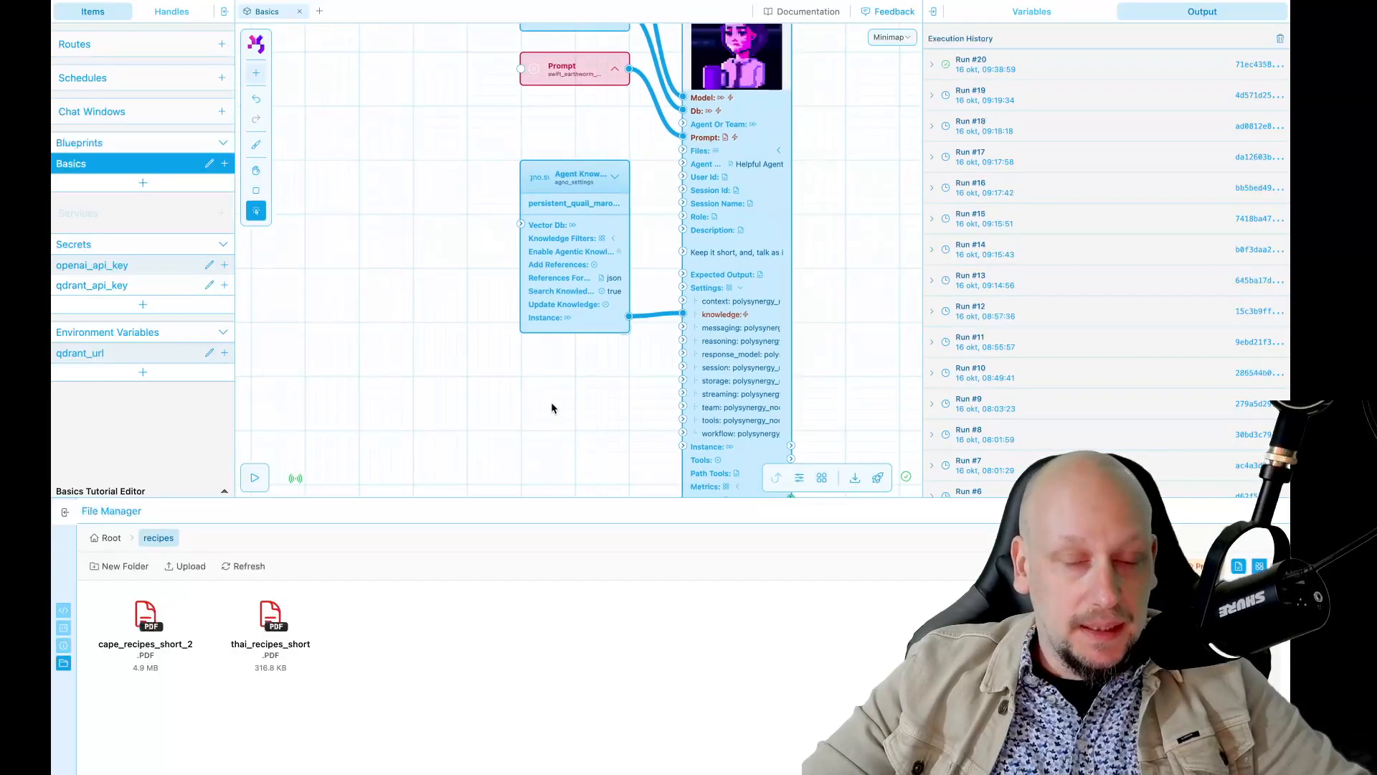
pyautogui.scroll(-5, 536, 409)
pyautogui.scroll(-3, 535, 410)
pyautogui.press('space')
pyautogui.moveTo(464, 329); pyautogui.dragTo(514, 559)
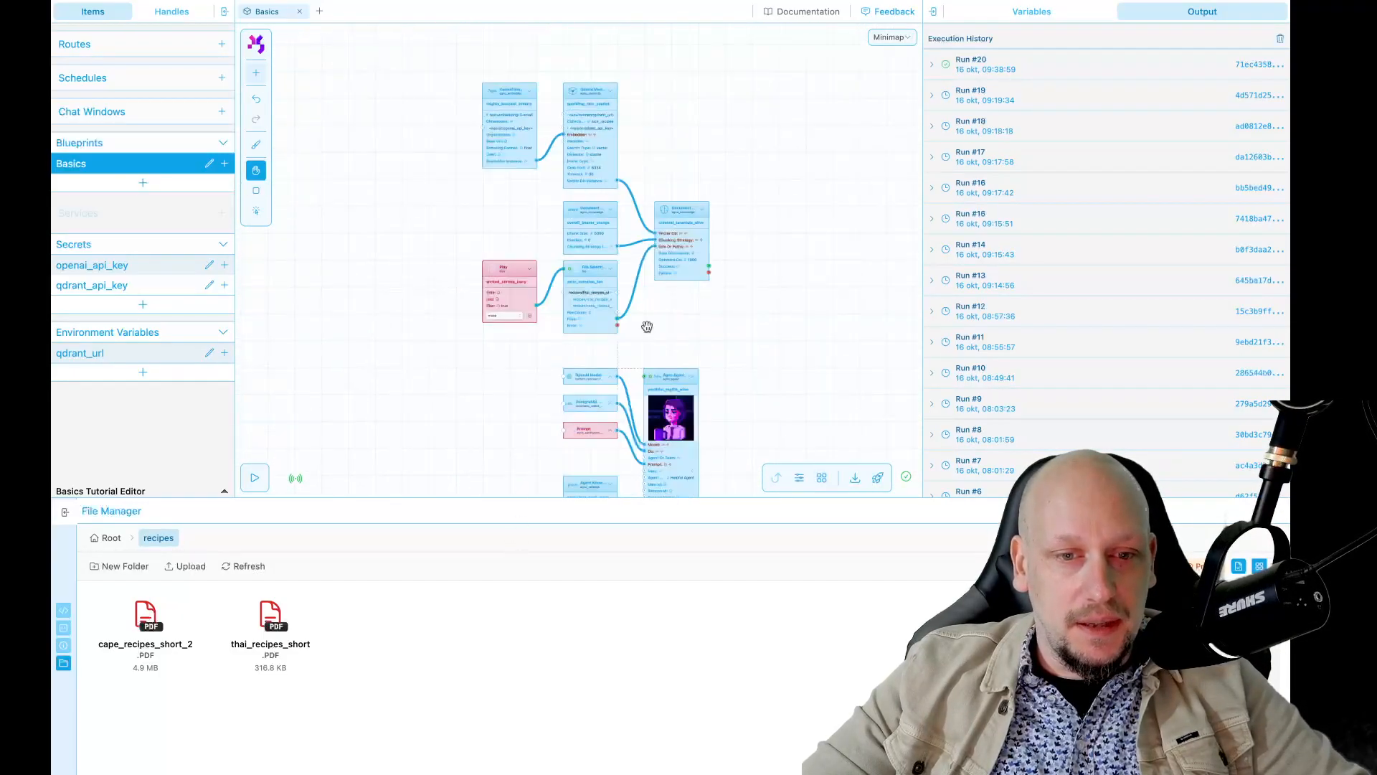
pyautogui.press('space')
pyautogui.moveTo(756, 366); pyautogui.dragTo(750, 292)
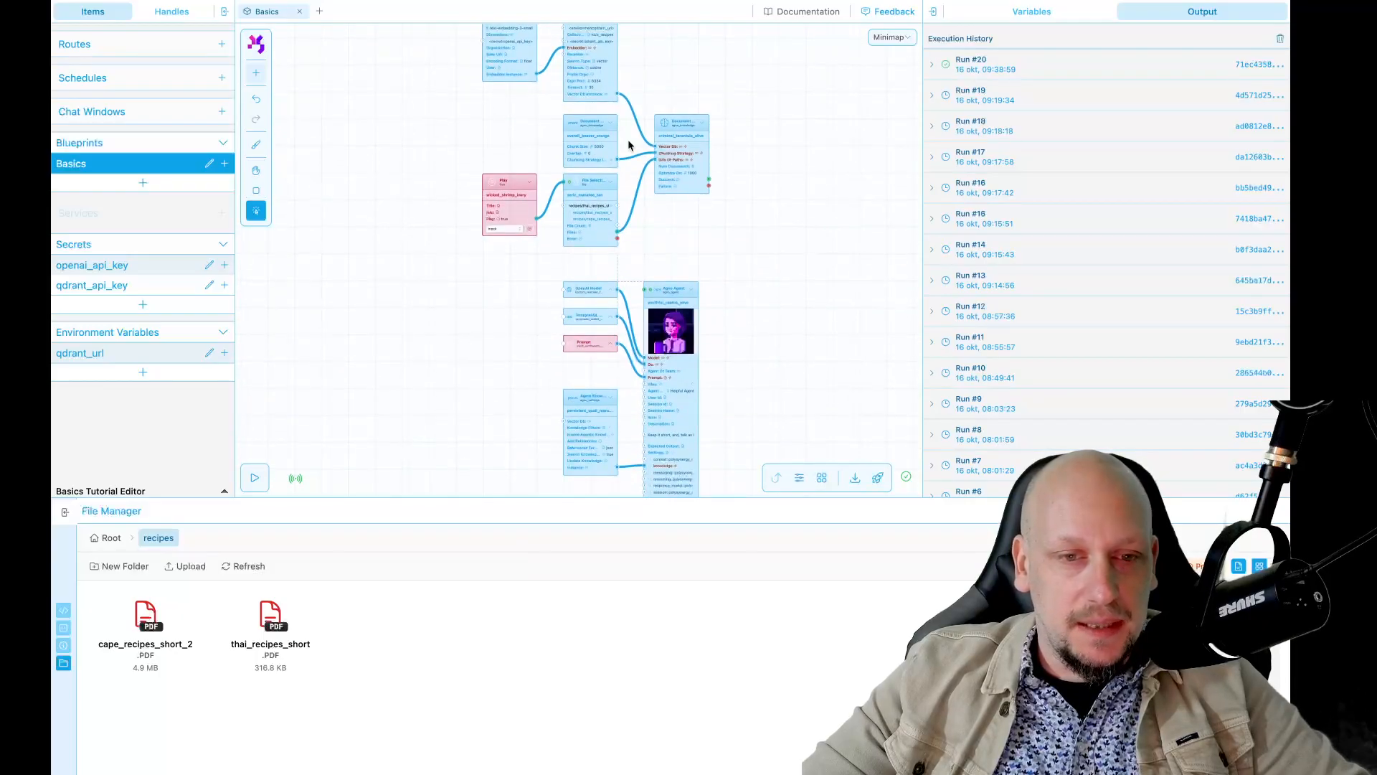
# Step: Duplicate the OpenAI Embedder and Qdrant Vector Database nodes beside Agent Knowledge Settings and connect the copied Qdrant node's instance output to Vector Db
pyautogui.click(594, 84)
pyautogui.keyDown('shift'); pyautogui.click(513, 62); pyautogui.keyUp('shift')
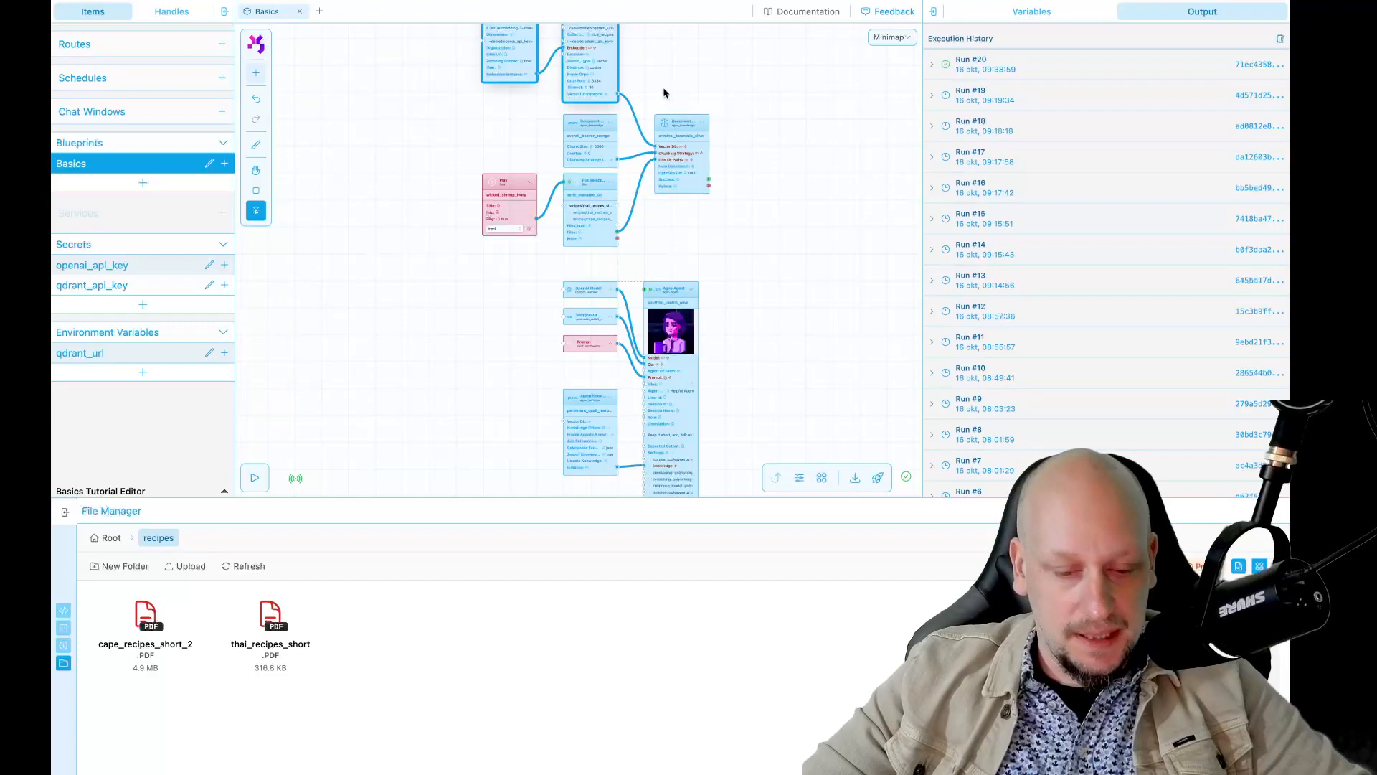
pyautogui.hotkey('ctrl', 'v')
pyautogui.click(565, 445)
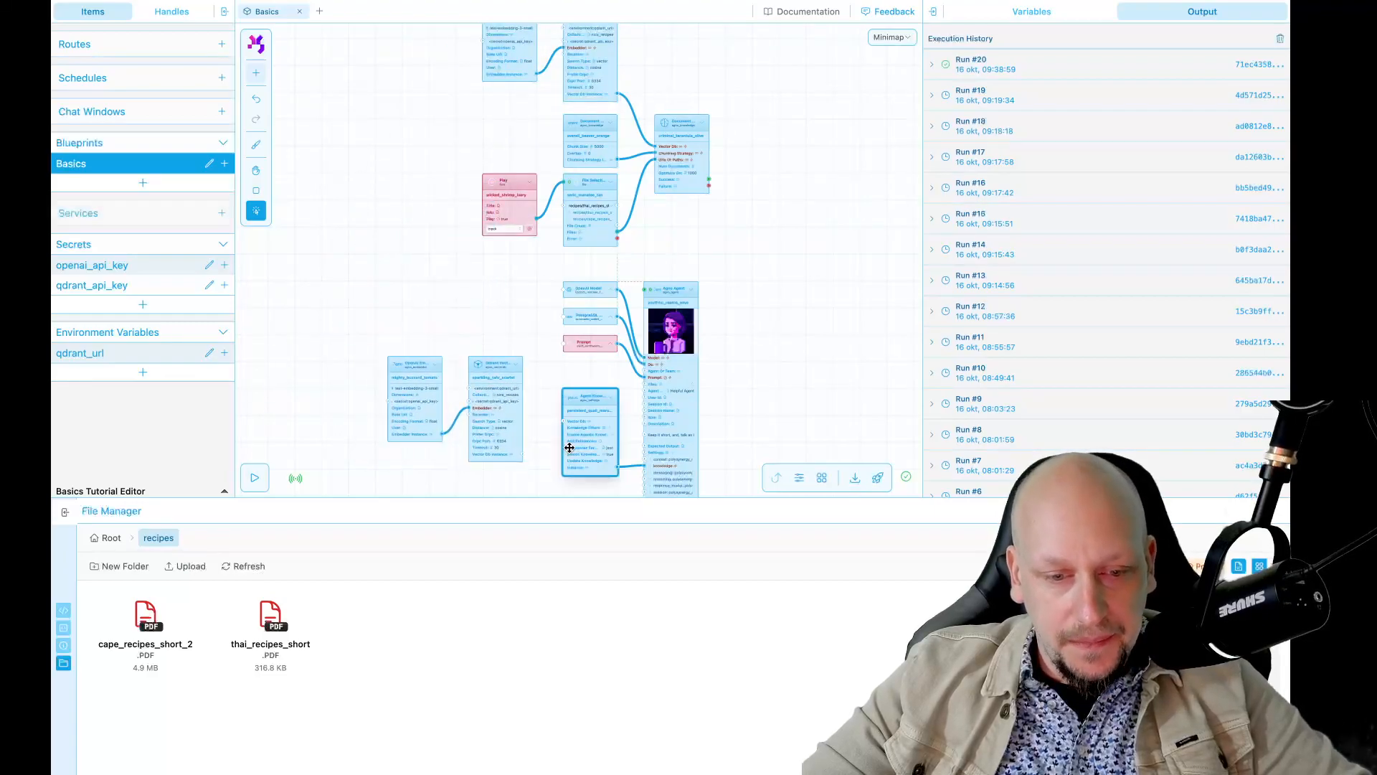
pyautogui.click(789, 407)
pyautogui.moveTo(789, 407); pyautogui.dragTo(888, 258)
pyautogui.scroll(5, 605, 342)
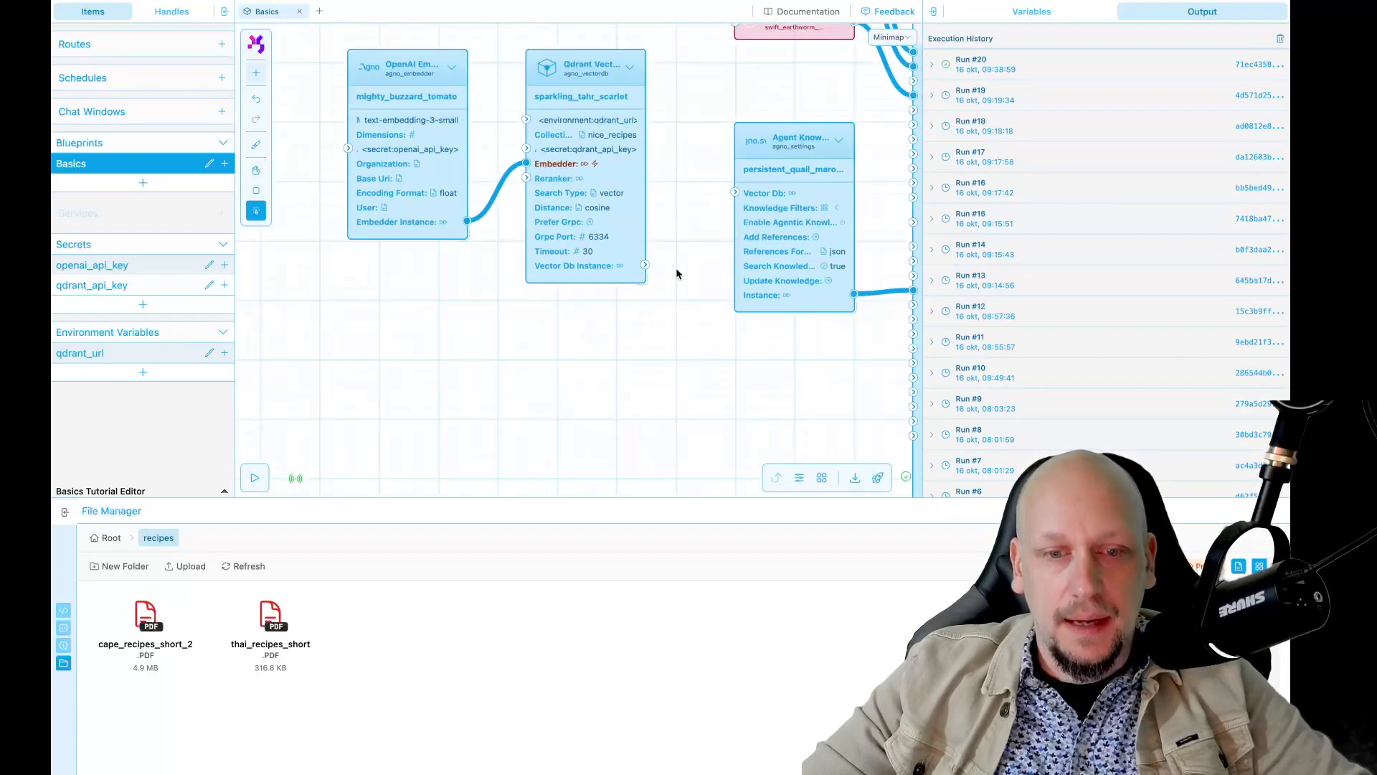
pyautogui.moveTo(646, 263); pyautogui.dragTo(735, 190)
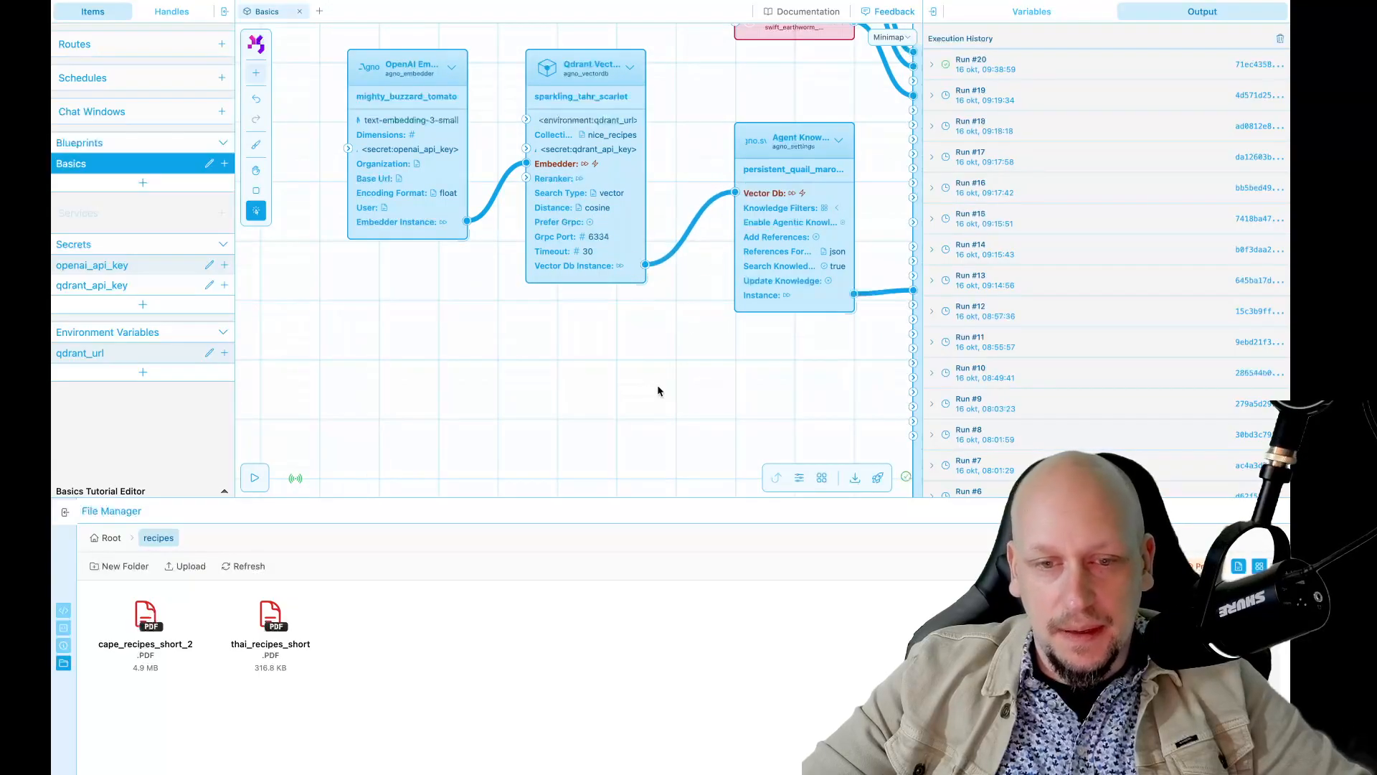
# Step: Move the duplicated Qdrant Vector Database node back down beside the Agent Knowledge Settings node
pyautogui.scroll(-3, 634, 258)
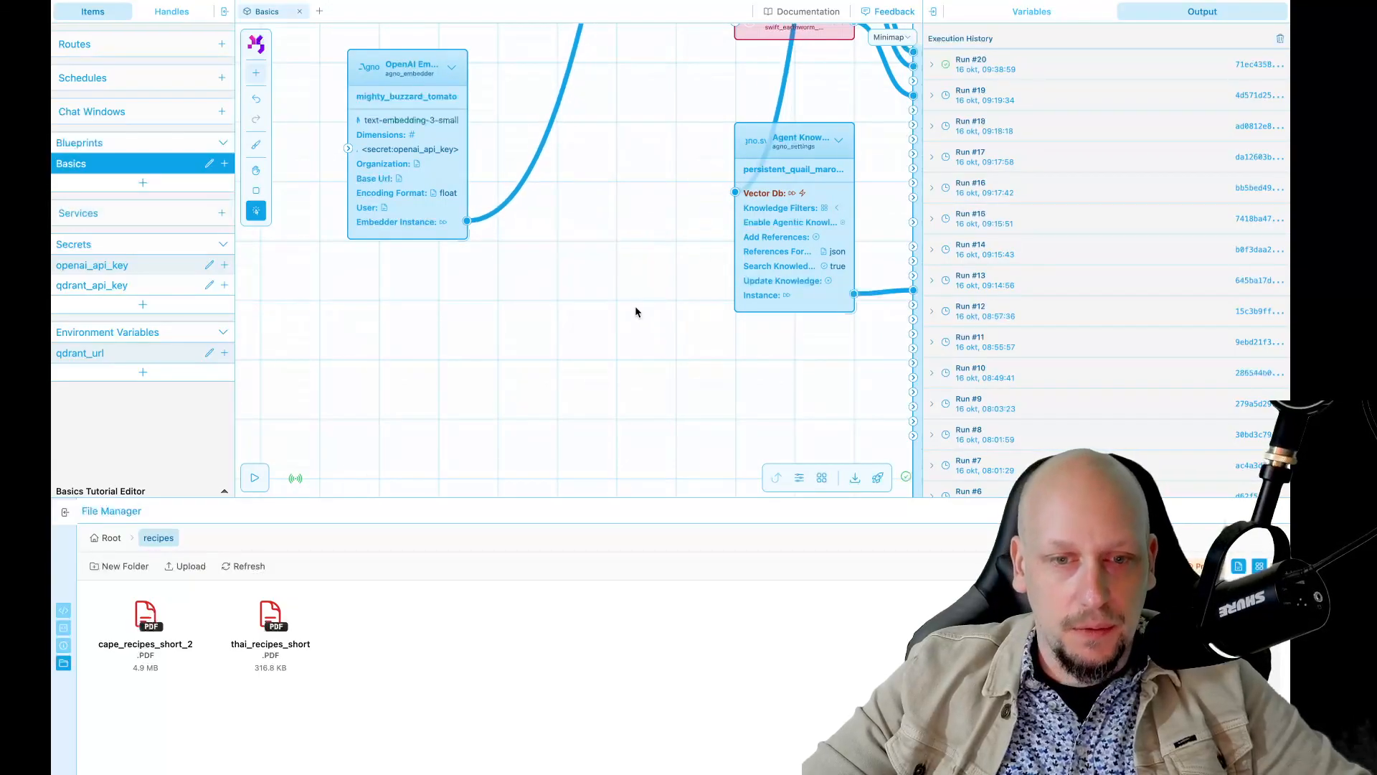
pyautogui.scroll(-3, 634, 305)
pyautogui.scroll(3, 635, 305)
pyautogui.scroll(2, 606, 409)
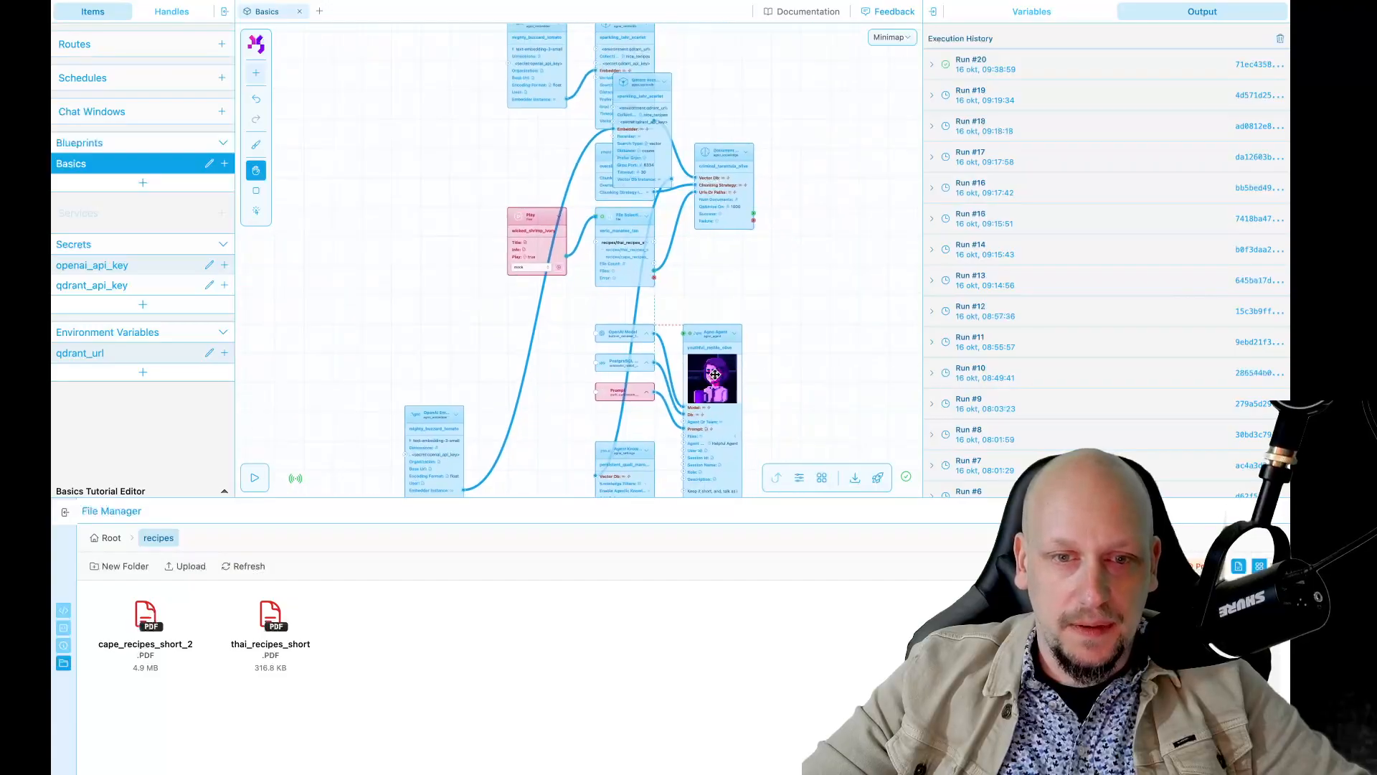
pyautogui.moveTo(647, 107); pyautogui.dragTo(535, 429)
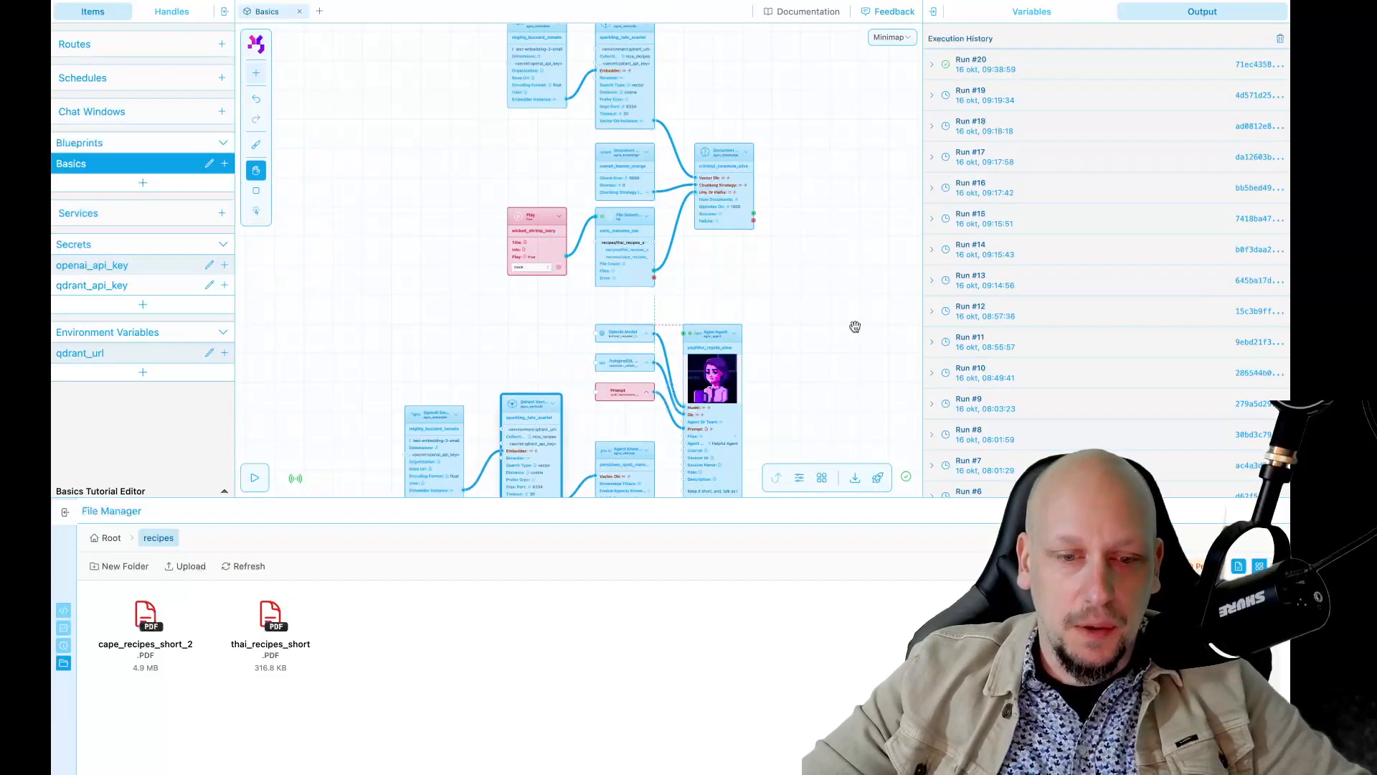
# Step: Move the duplicated OpenAI Embedder node back down beside the copied Qdrant Vector Database node
pyautogui.moveTo(854, 323); pyautogui.dragTo(852, 221)
pyautogui.click(466, 339)
pyautogui.click(426, 342)
pyautogui.press('Delete')
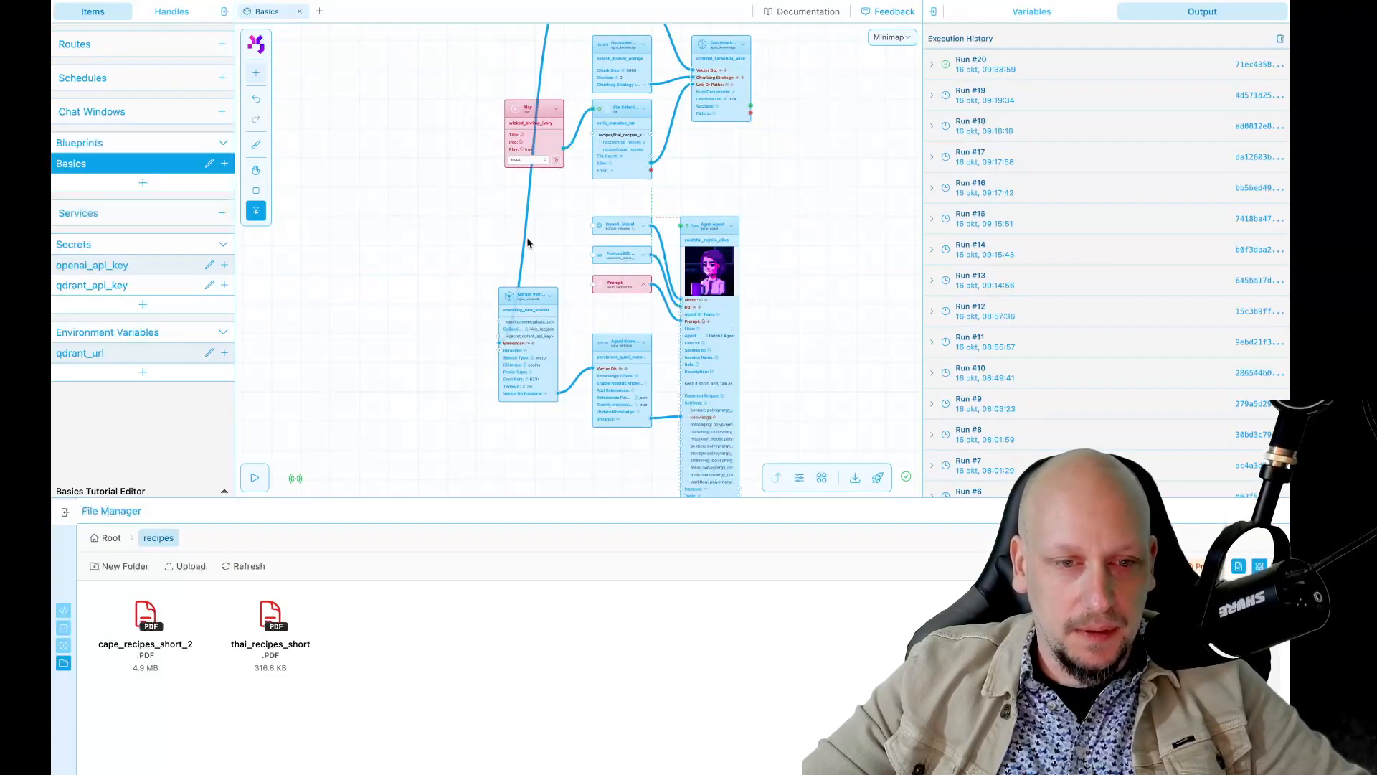
pyautogui.scroll(-5, 725, 175)
pyautogui.moveTo(765, 157); pyautogui.dragTo(753, 199)
pyautogui.moveTo(611, 111); pyautogui.dragTo(571, 319)
pyautogui.scroll(5, 656, 373)
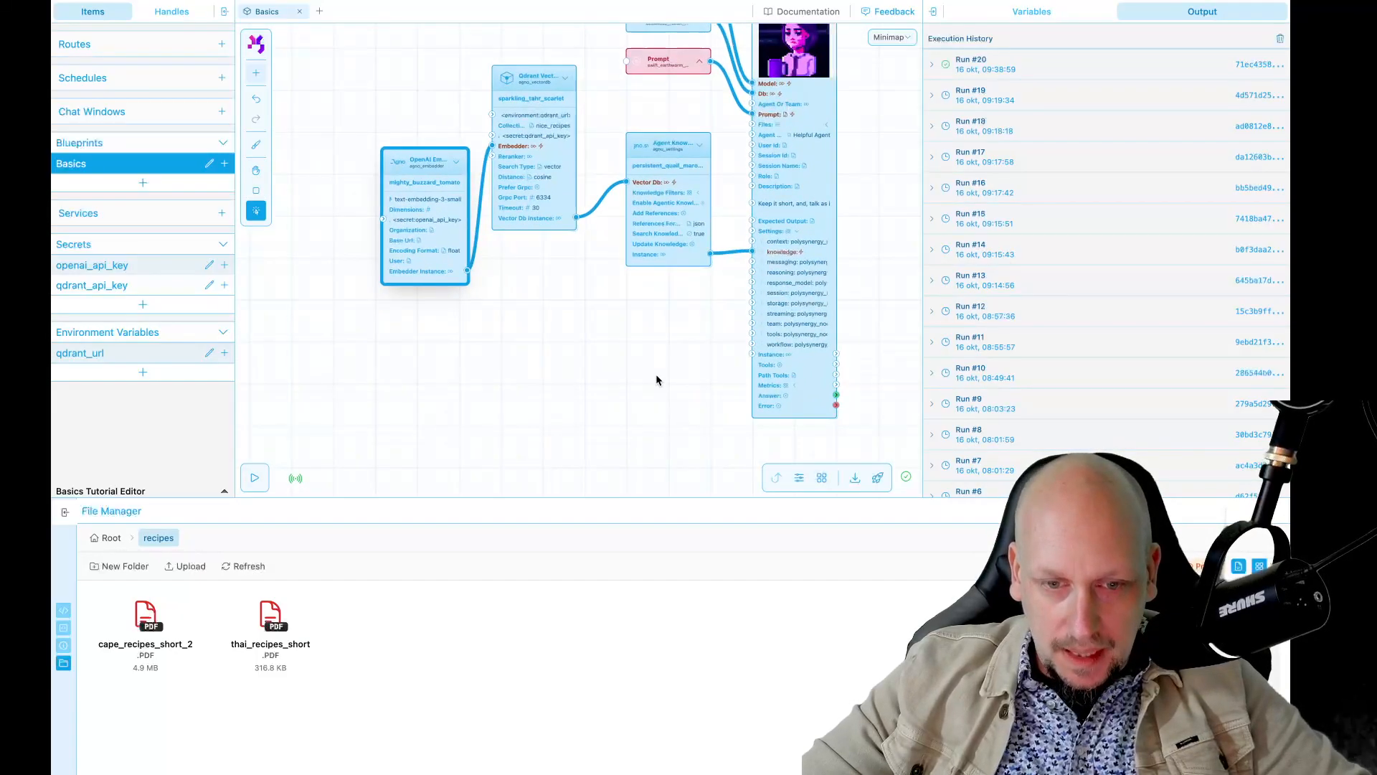
# Step: Line up the Agent Knowledge Settings, Qdrant Vector Database and OpenAI Embedder nodes in a row beside the agent
pyautogui.click(655, 166)
pyautogui.moveTo(655, 167); pyautogui.dragTo(657, 215)
pyautogui.moveTo(529, 135); pyautogui.dragTo(543, 228)
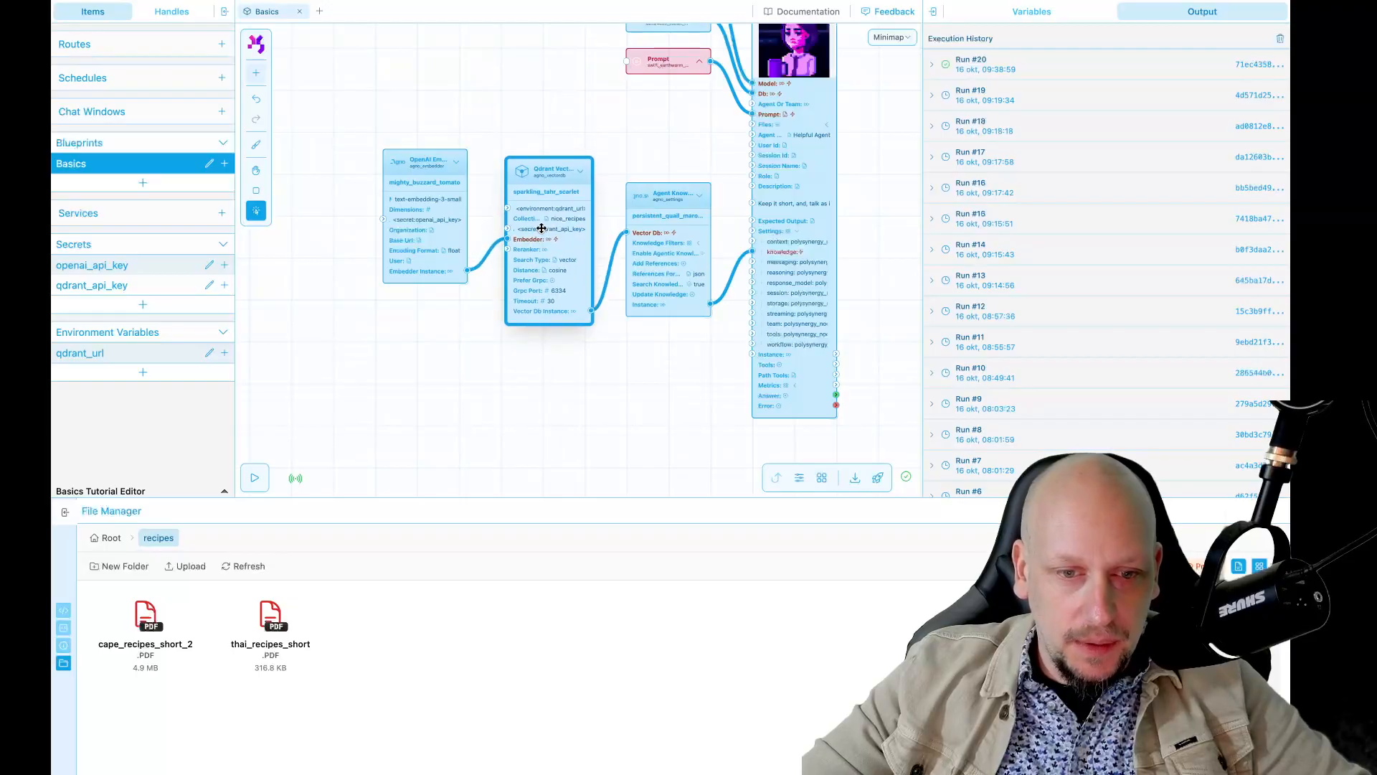
pyautogui.moveTo(437, 182); pyautogui.dragTo(436, 215)
# Step: Collapse the OpenAI Embedder, Qdrant Vector Database and Agent Knowledge Settings nodes, along with the agent's Settings list
pyautogui.click(456, 195)
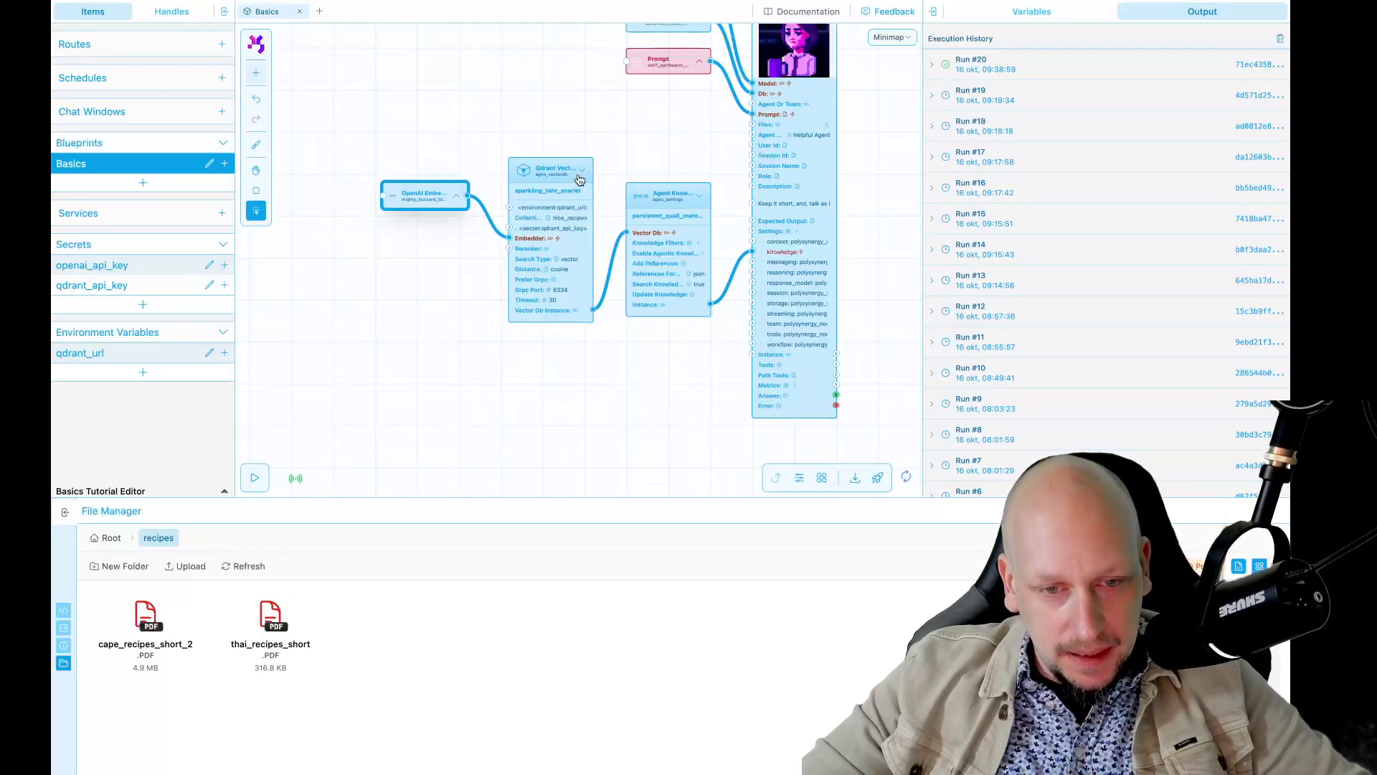
pyautogui.click(582, 170)
pyautogui.click(699, 195)
pyautogui.click(660, 301)
pyautogui.click(799, 237)
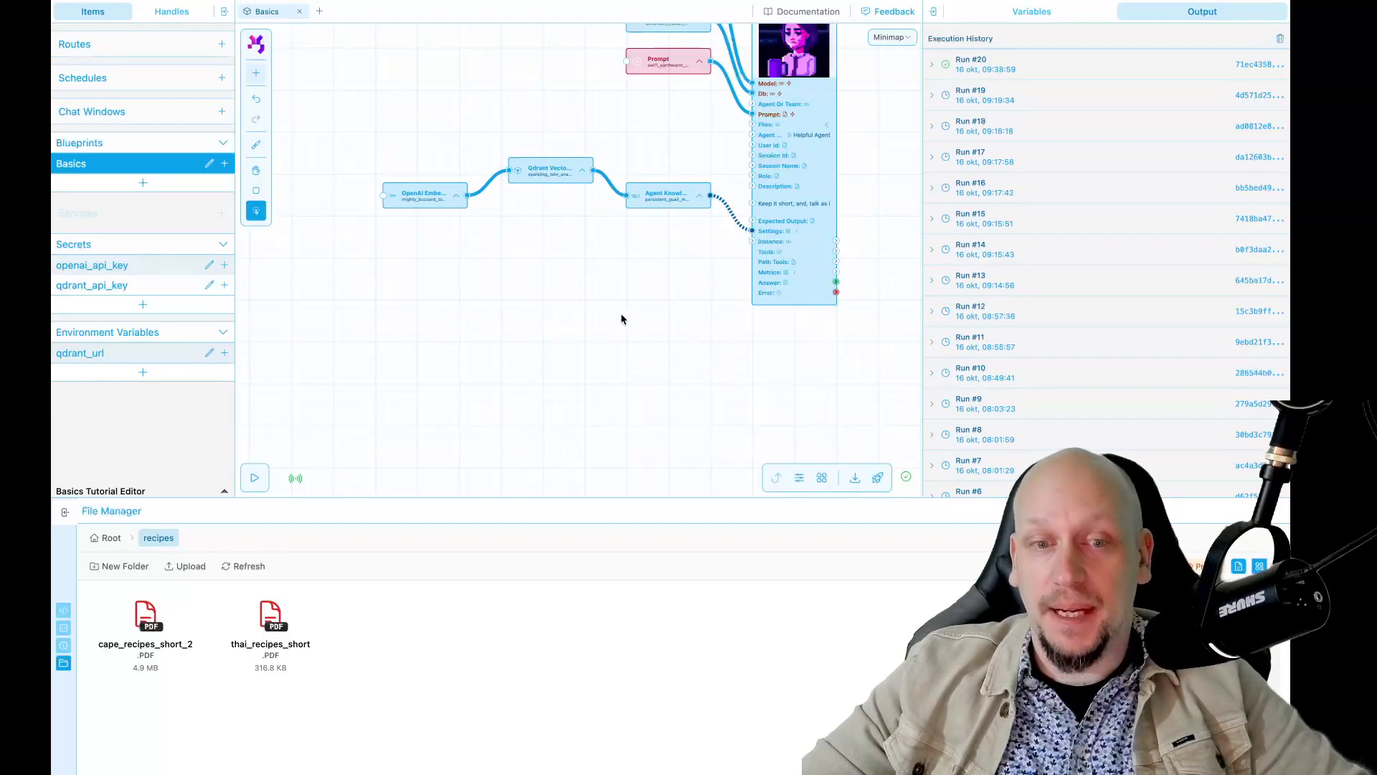
# Step: Group the collapsed OpenAI Embedder, Qdrant Vector Database and Agent Knowledge Settings nodes
pyautogui.moveTo(560, 175); pyautogui.dragTo(560, 191)
pyautogui.click(561, 266)
pyautogui.press('shift')
pyautogui.moveTo(363, 147); pyautogui.dragTo(719, 258)
pyautogui.hotkey('ctrl', 'g')
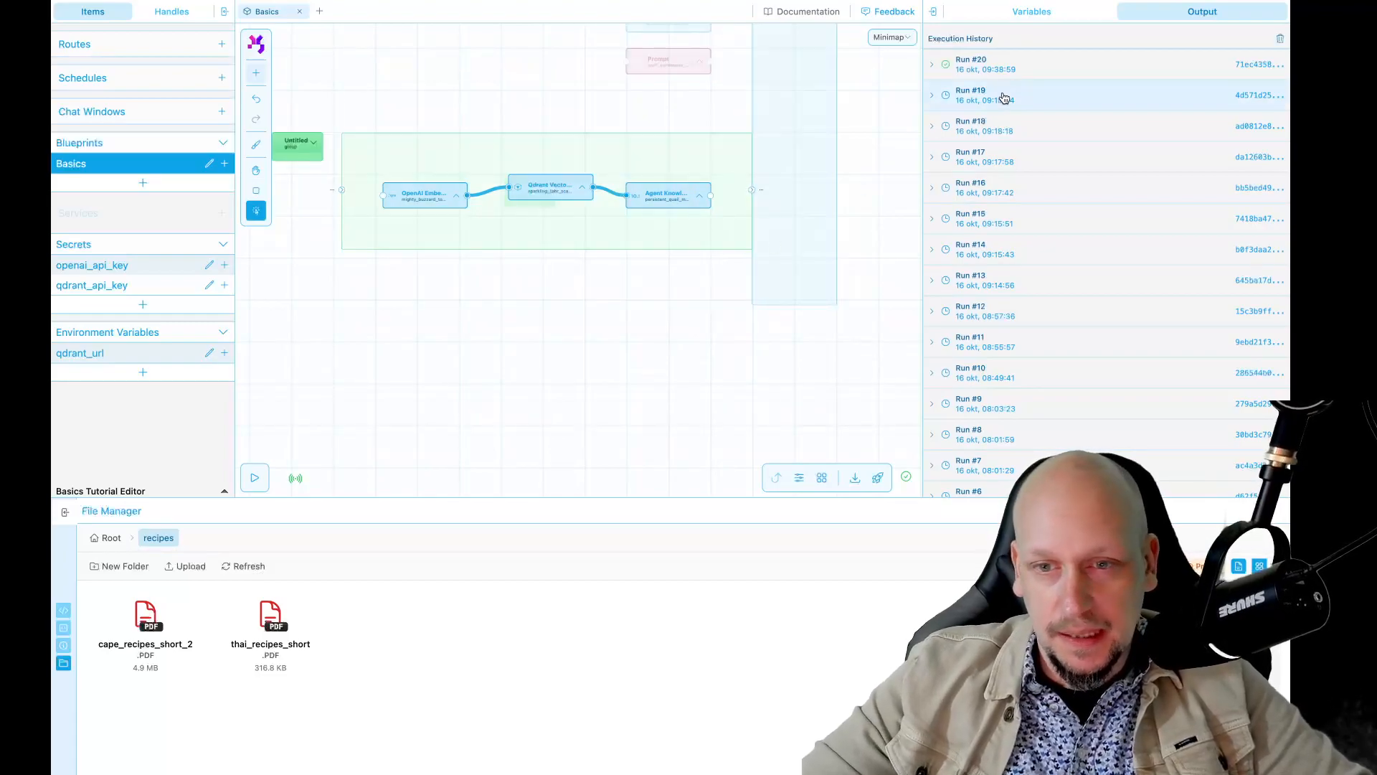
# Step: Name the new node group "Provide recipes"
pyautogui.click(1031, 13)
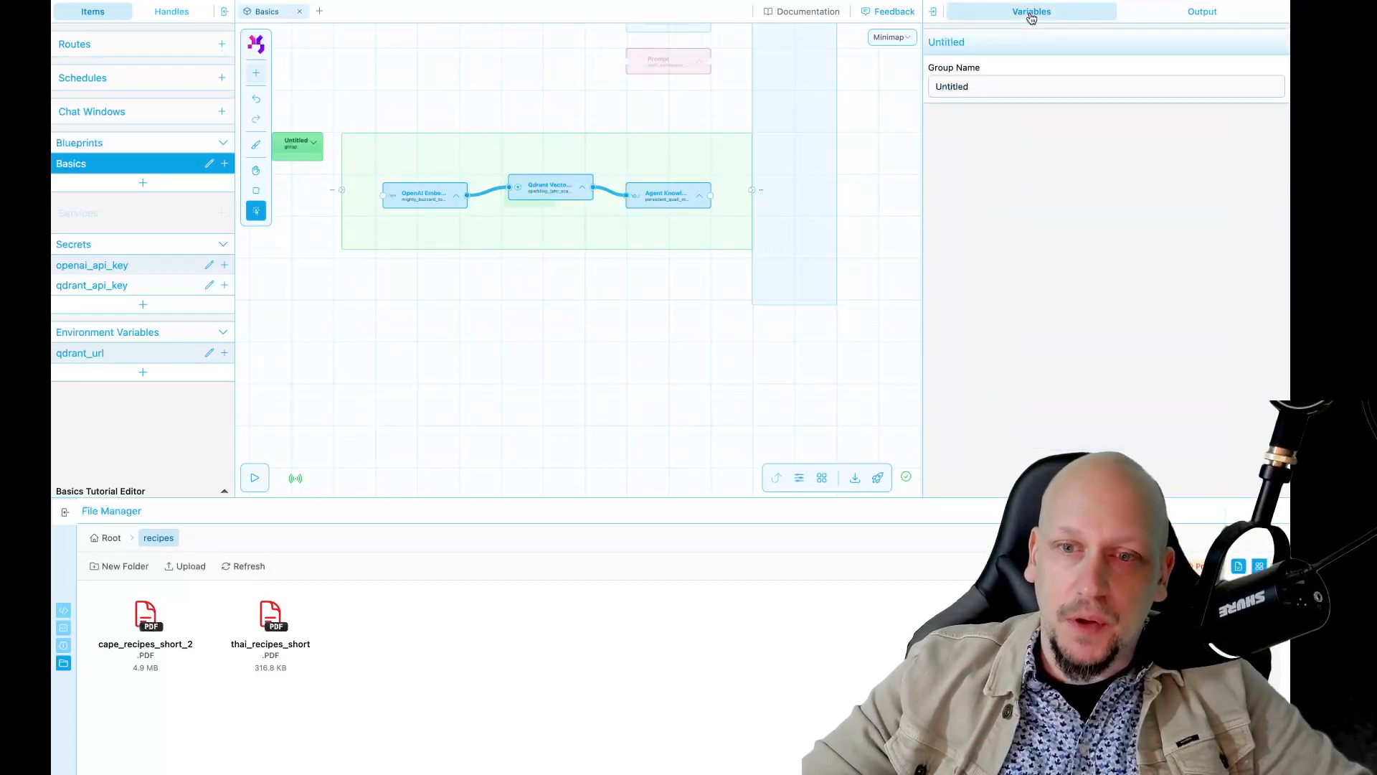
pyautogui.doubleClick(987, 85)
pyautogui.write('PRovide recipie')
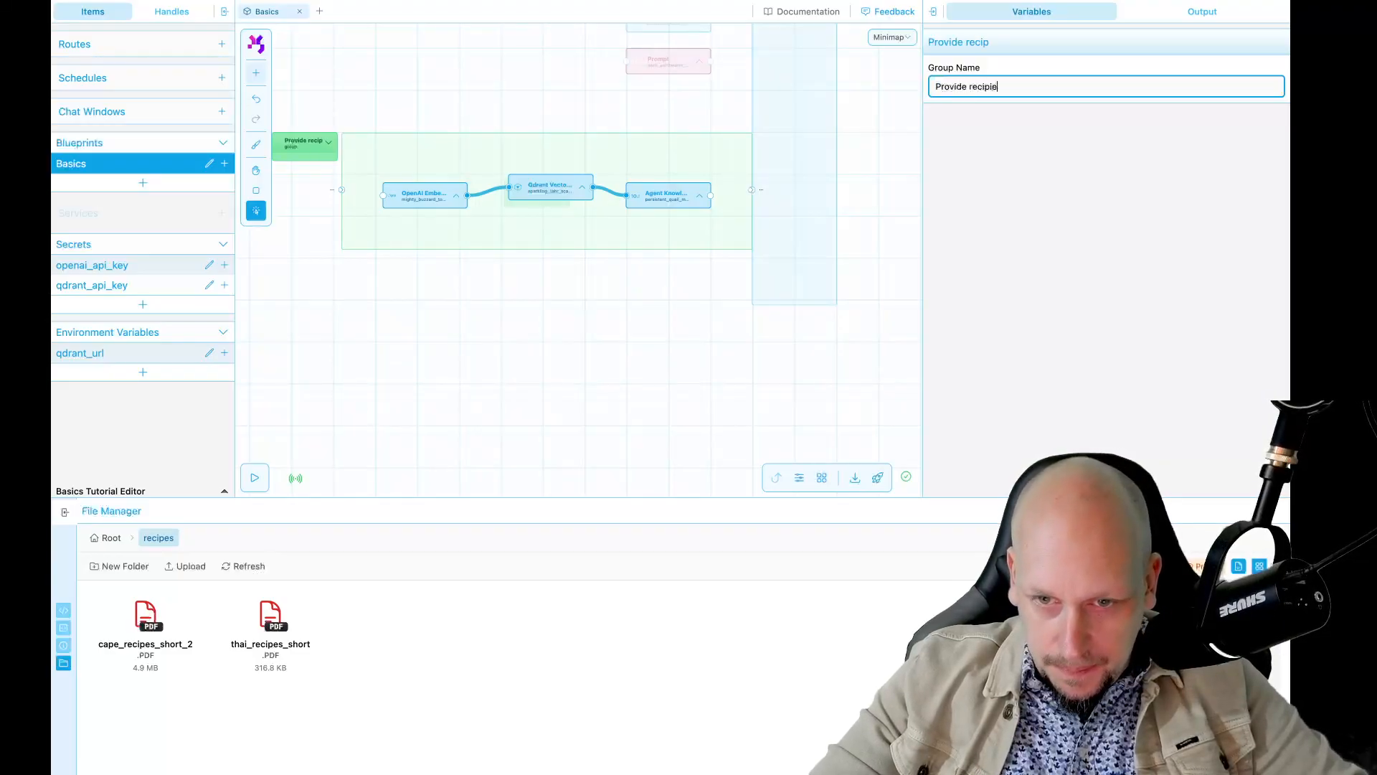
pyautogui.press('BackSpace')
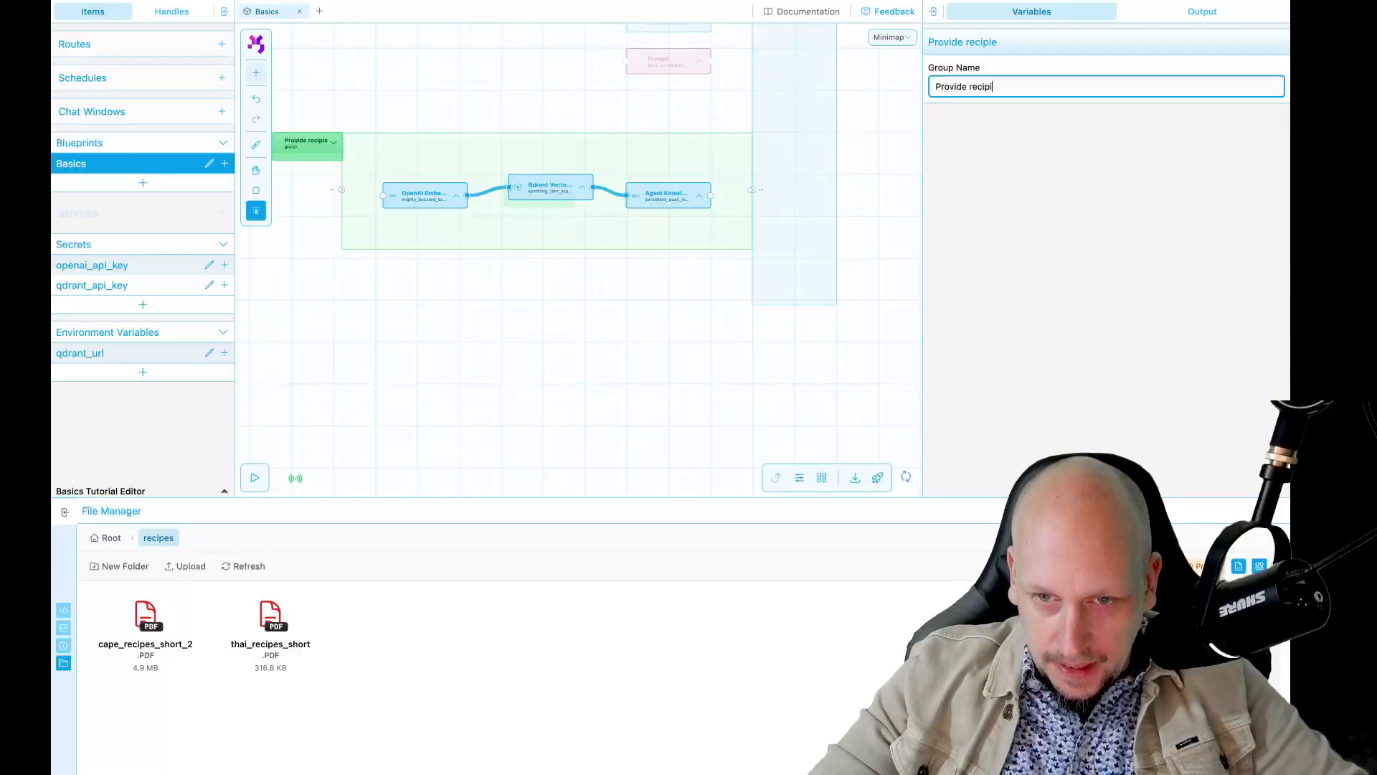
pyautogui.click(622, 254)
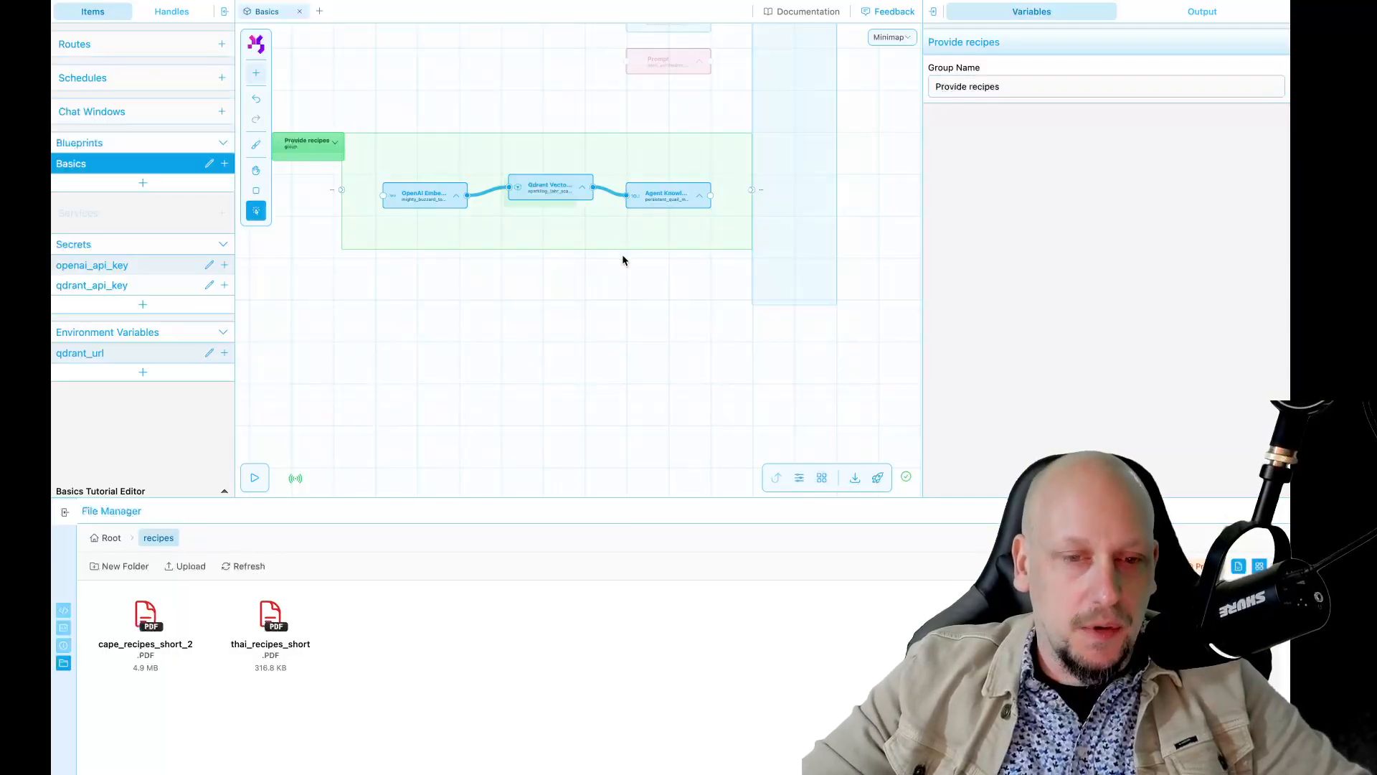
# Step: Align the Qdrant Vector Database node with its two neighbours inside the Provide recipes group
pyautogui.scroll(1, 562, 199)
pyautogui.scroll(1, 561, 199)
pyautogui.moveTo(560, 188); pyautogui.dragTo(561, 199)
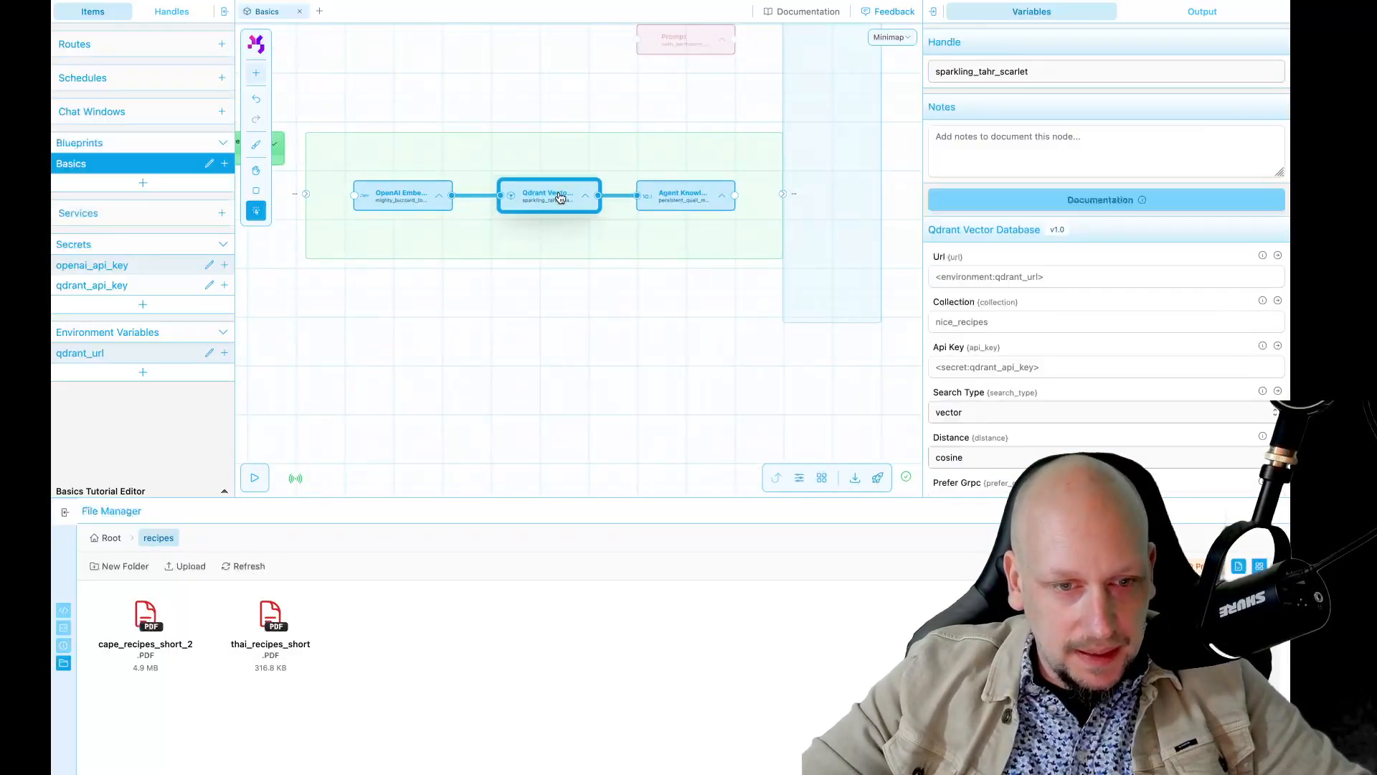
pyautogui.click(519, 266)
pyautogui.moveTo(519, 265); pyautogui.dragTo(390, 290)
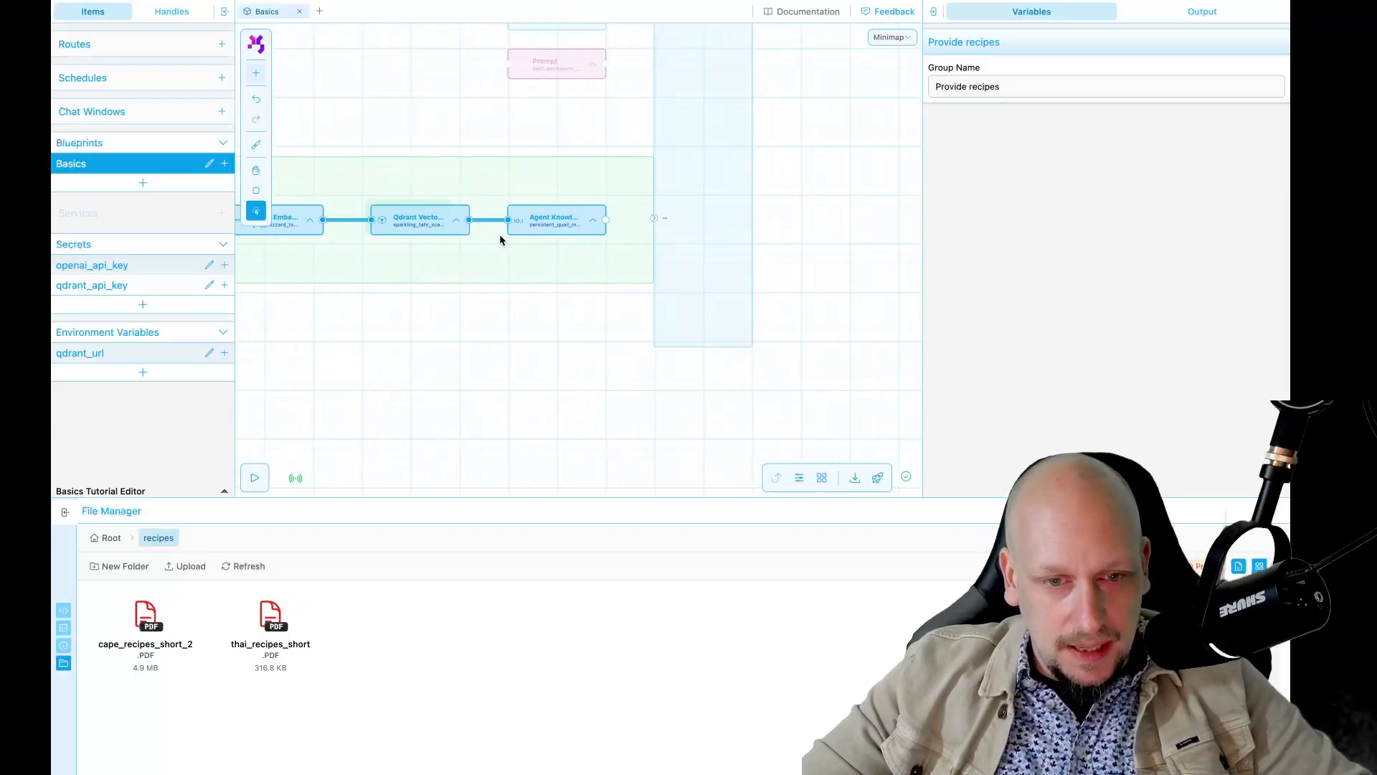
# Step: Expand Agent Knowledge Settings, connect its Instance output to the group's output, and collapse the node again
pyautogui.click(592, 220)
pyautogui.moveTo(607, 345); pyautogui.dragTo(653, 284)
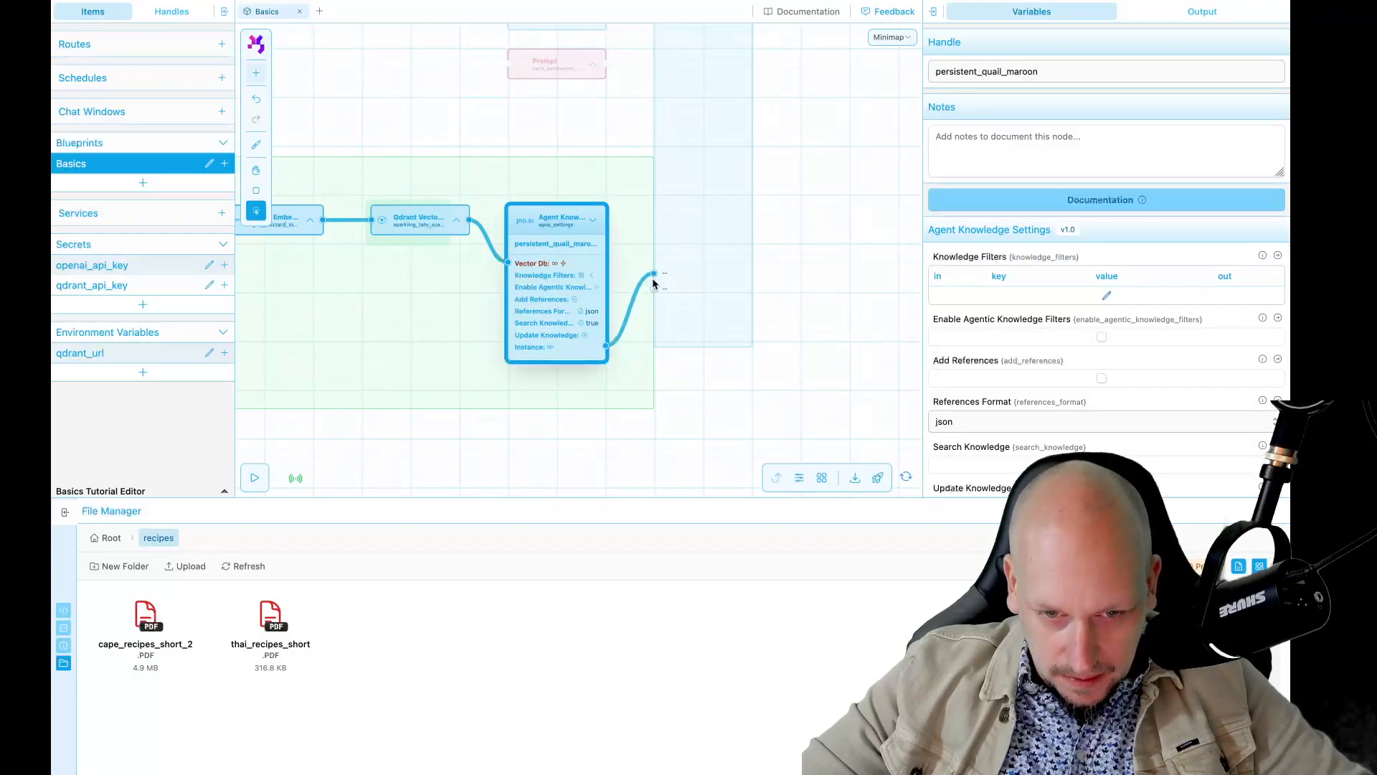
pyautogui.click(593, 220)
# Step: Close the Provide recipes group and connect its Instance output to the knowledge entry in the agent's Settings
pyautogui.doubleClick(541, 192)
pyautogui.moveTo(450, 231); pyautogui.dragTo(665, 235)
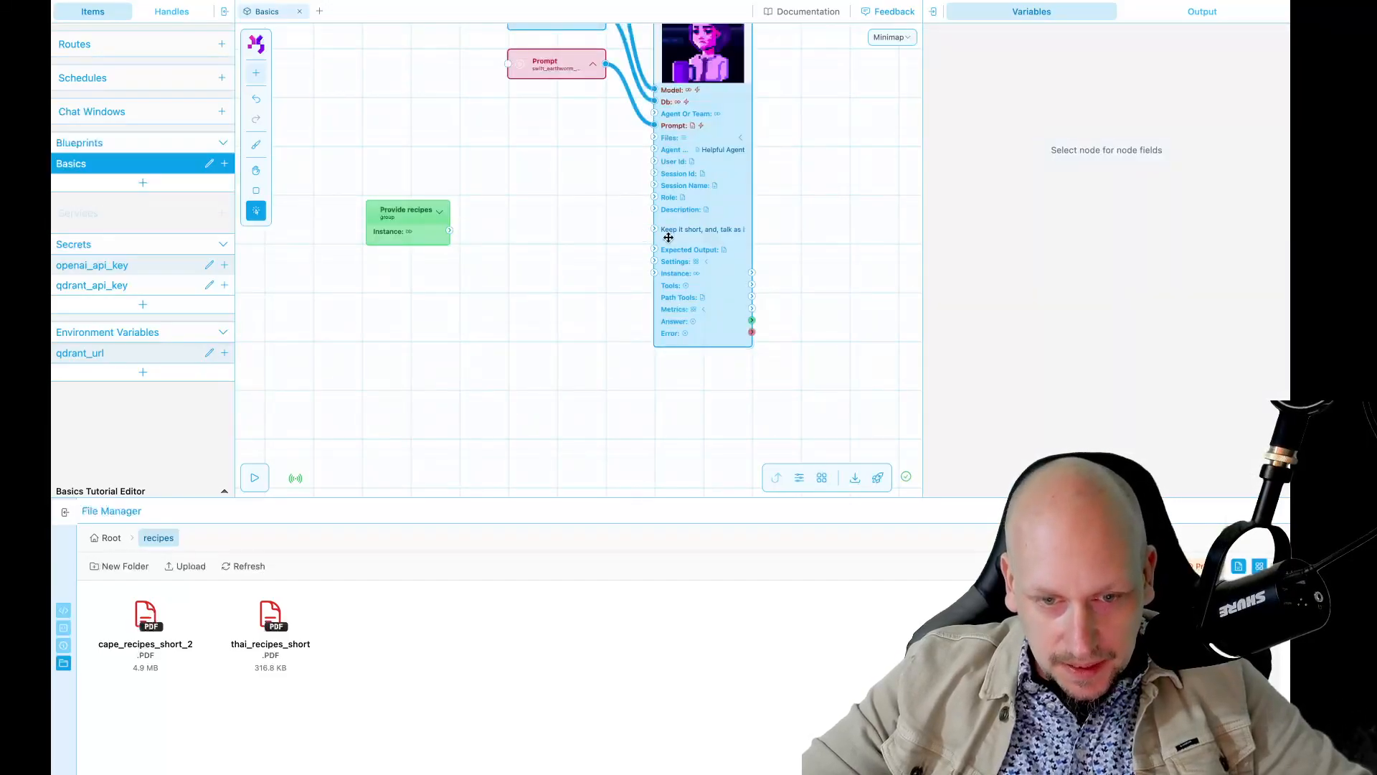
pyautogui.click(706, 263)
pyautogui.moveTo(449, 230); pyautogui.dragTo(653, 285)
# Step: Move the Provide recipes group closer to the agent and collapse the agent's Settings list
pyautogui.click(373, 224)
pyautogui.moveTo(372, 223); pyautogui.dragTo(531, 266)
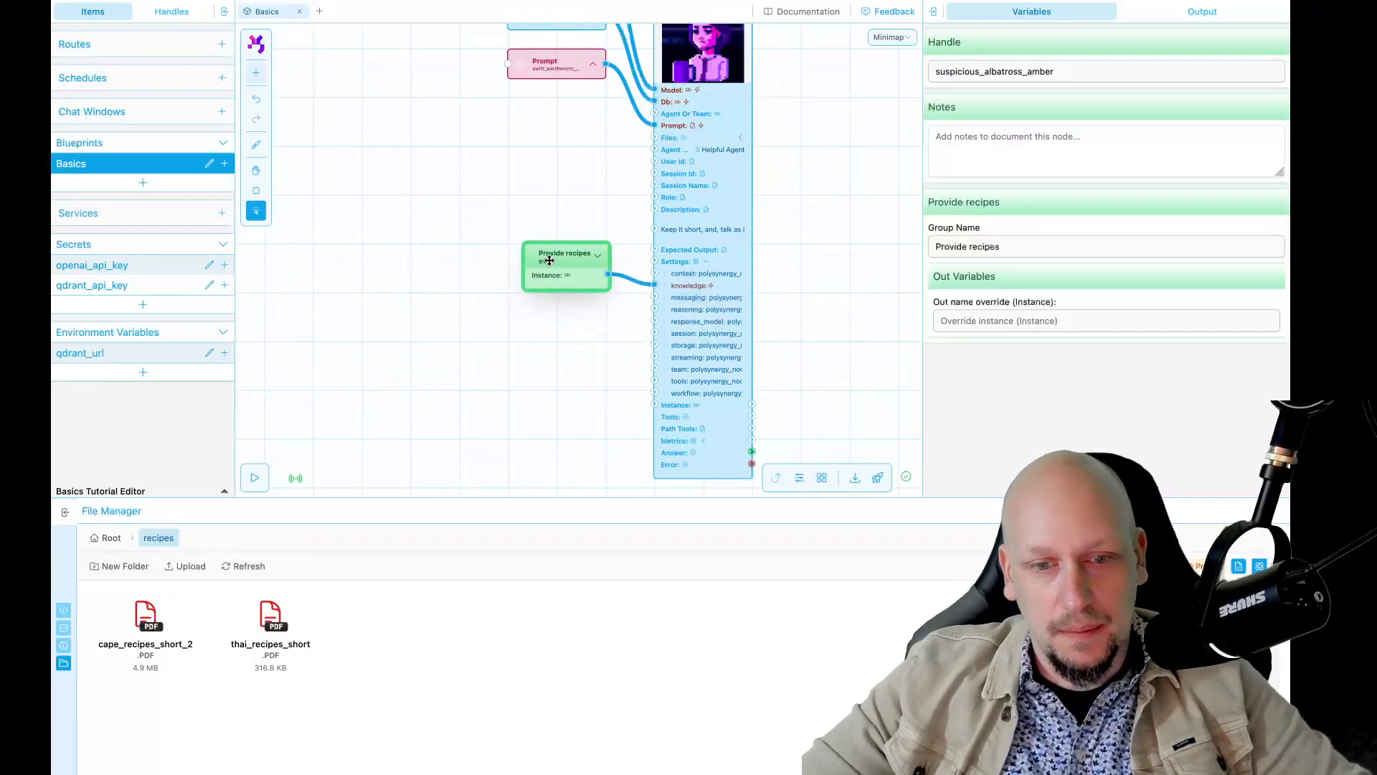
pyautogui.click(707, 262)
pyautogui.click(806, 215)
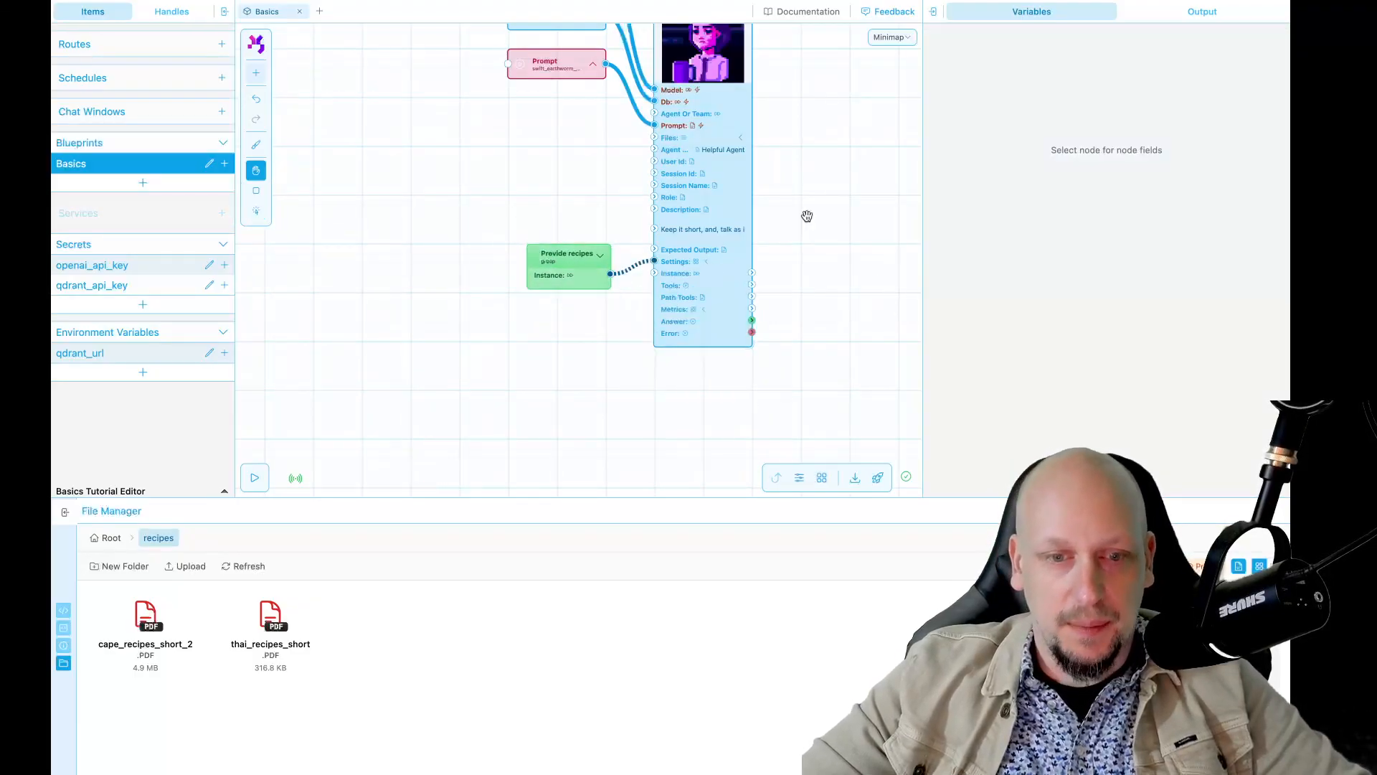
pyautogui.moveTo(806, 215); pyautogui.dragTo(699, 347)
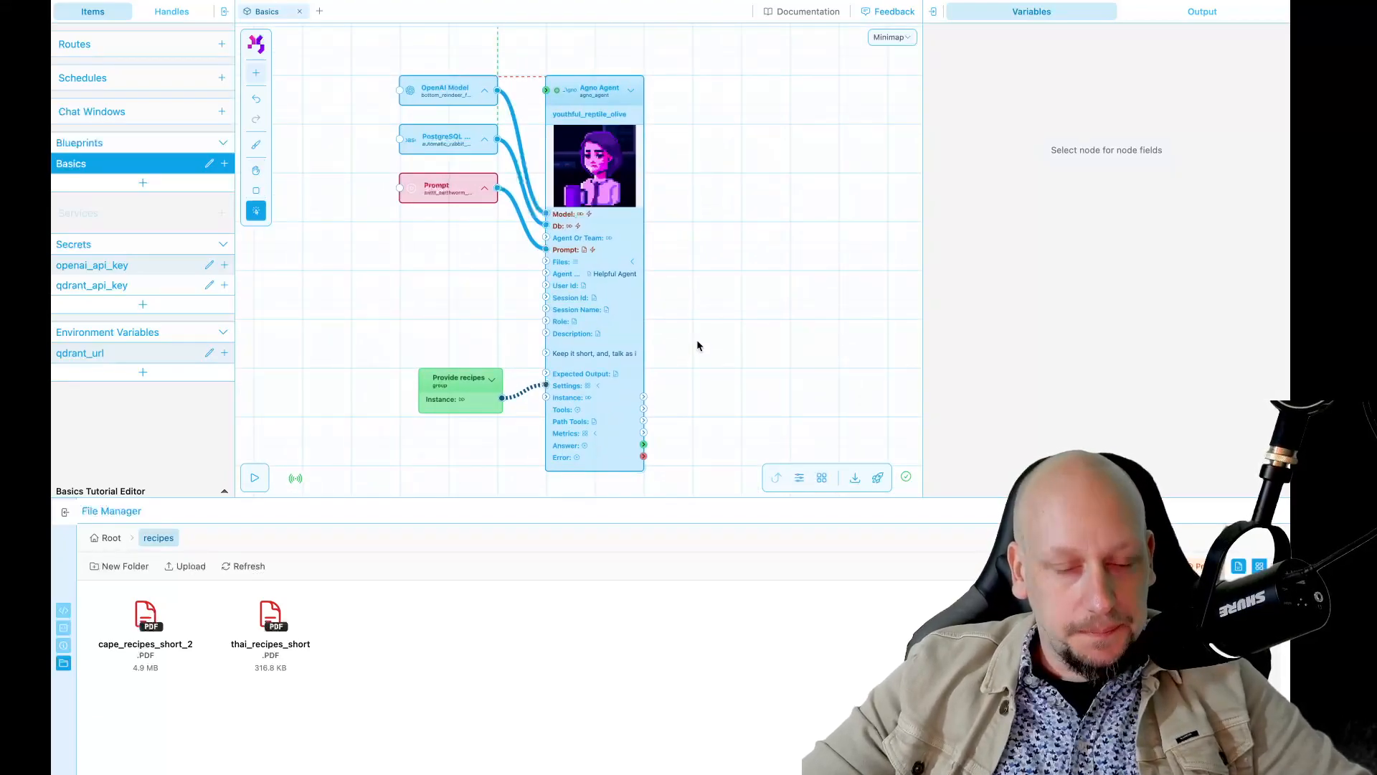
# Step: Open the Provide recipes group and examine the Agent Knowledge Settings options, including knowledge filters, references and search knowledge
pyautogui.click(493, 378)
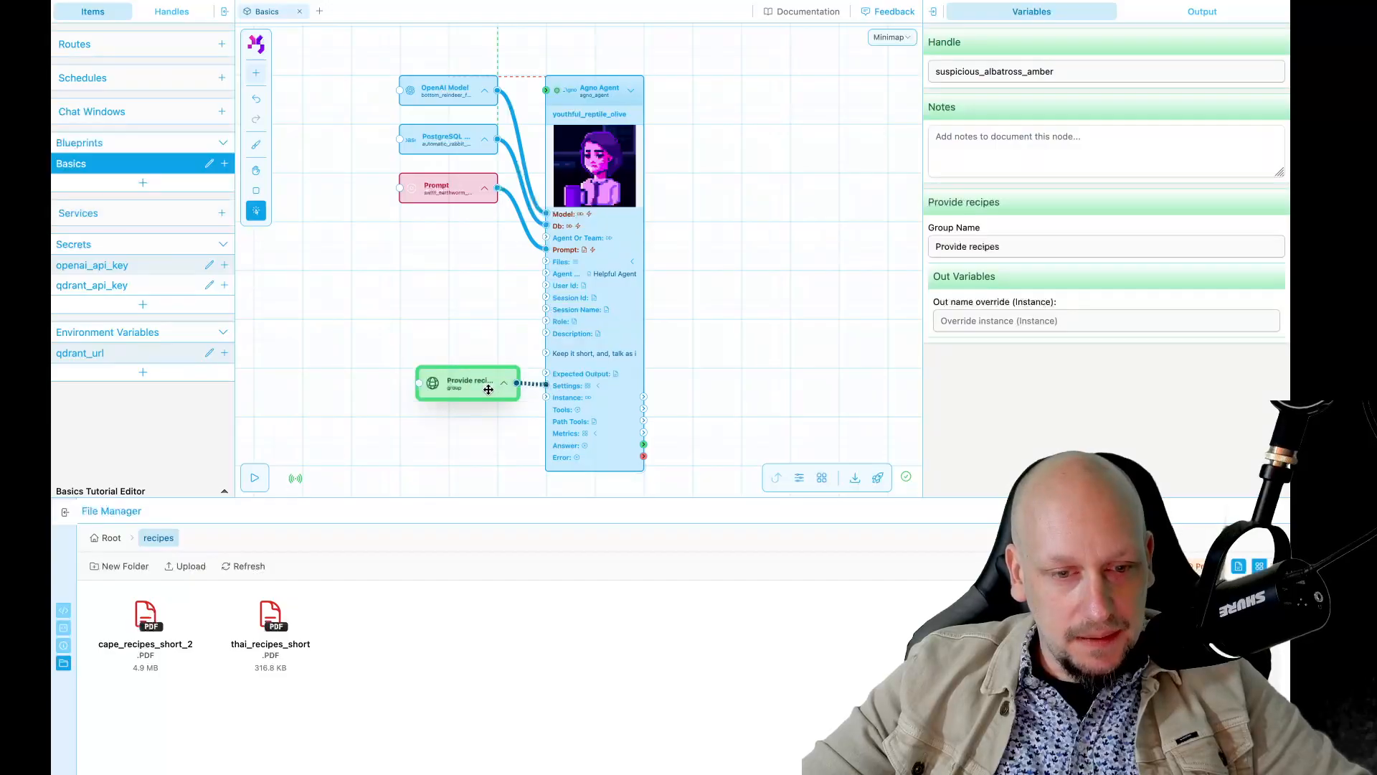
pyautogui.click(489, 390)
pyautogui.doubleClick(479, 404)
pyautogui.click(621, 378)
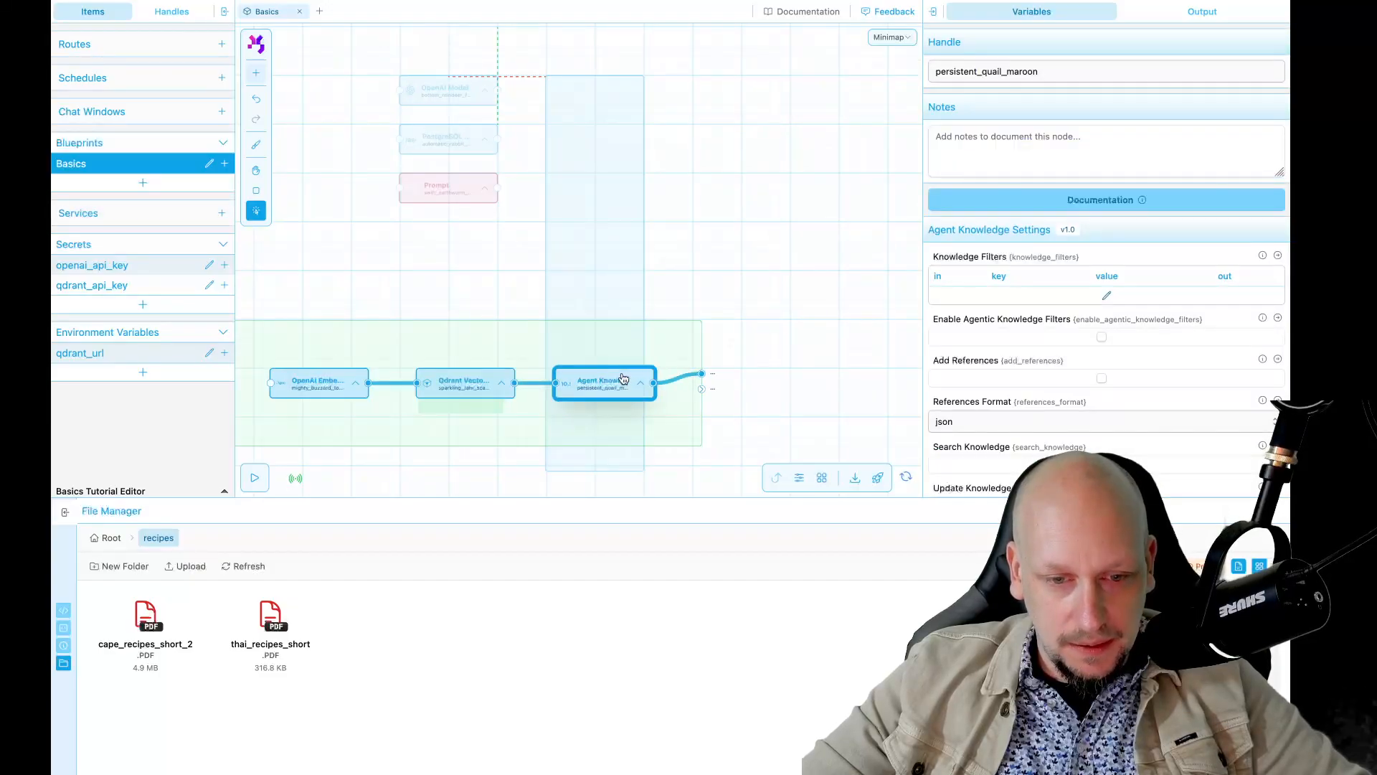
pyautogui.scroll(-5, 1057, 324)
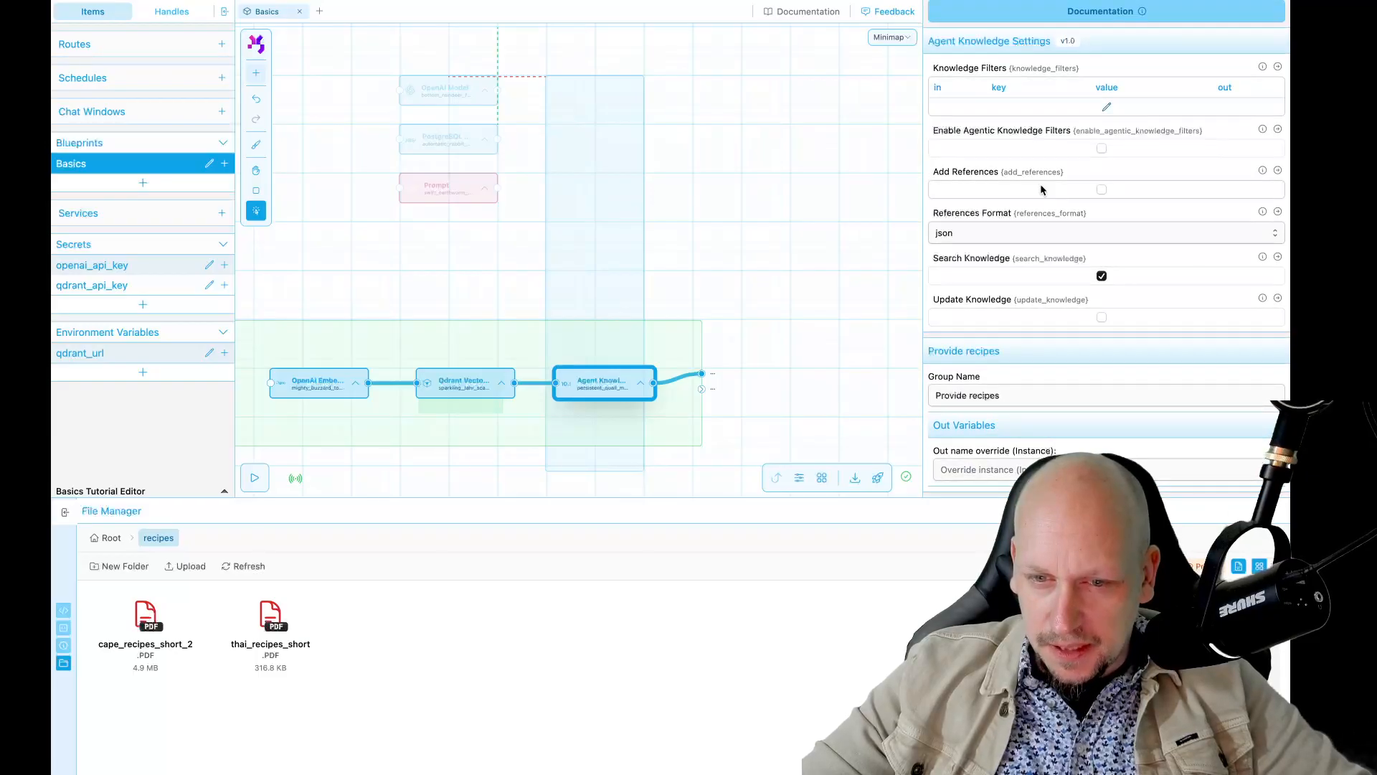
pyautogui.scroll(1, 1040, 184)
pyautogui.scroll(4, 1040, 184)
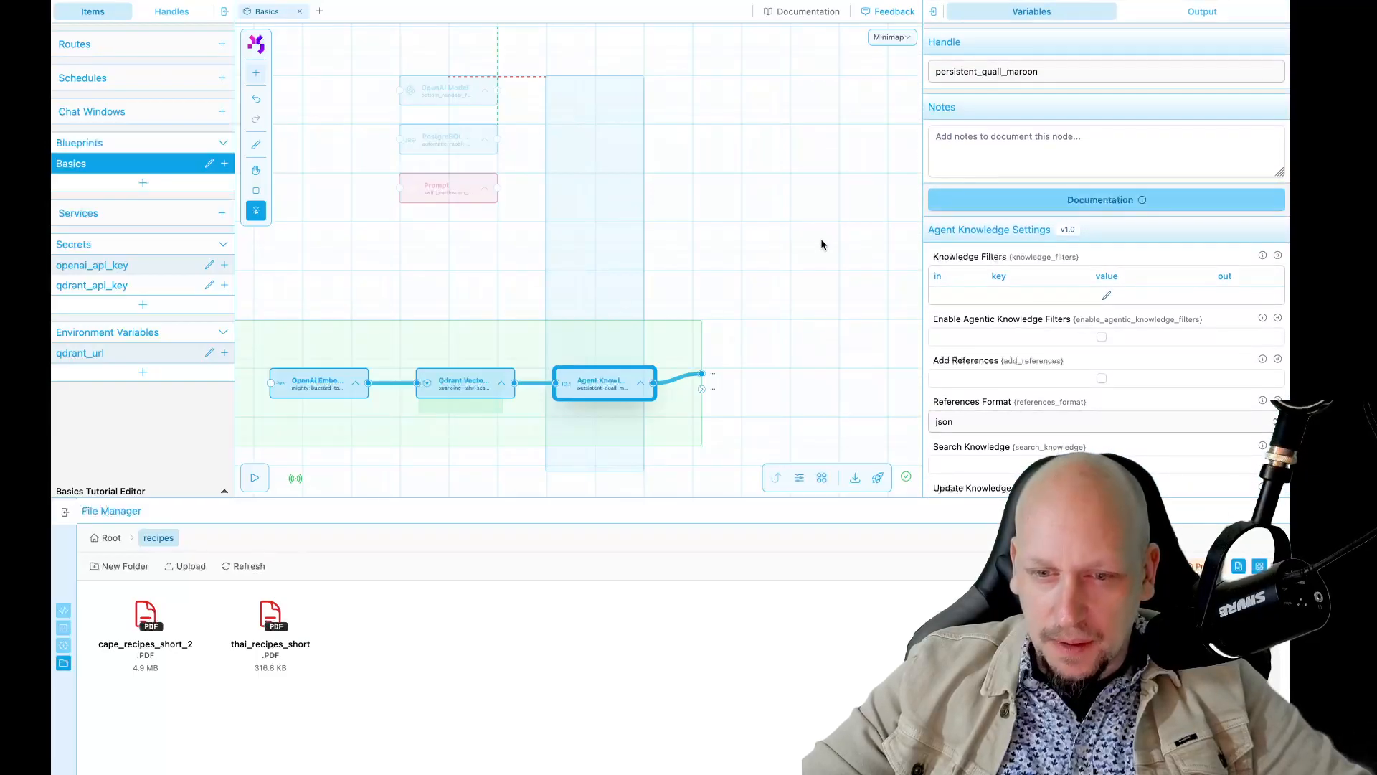
pyautogui.click(664, 344)
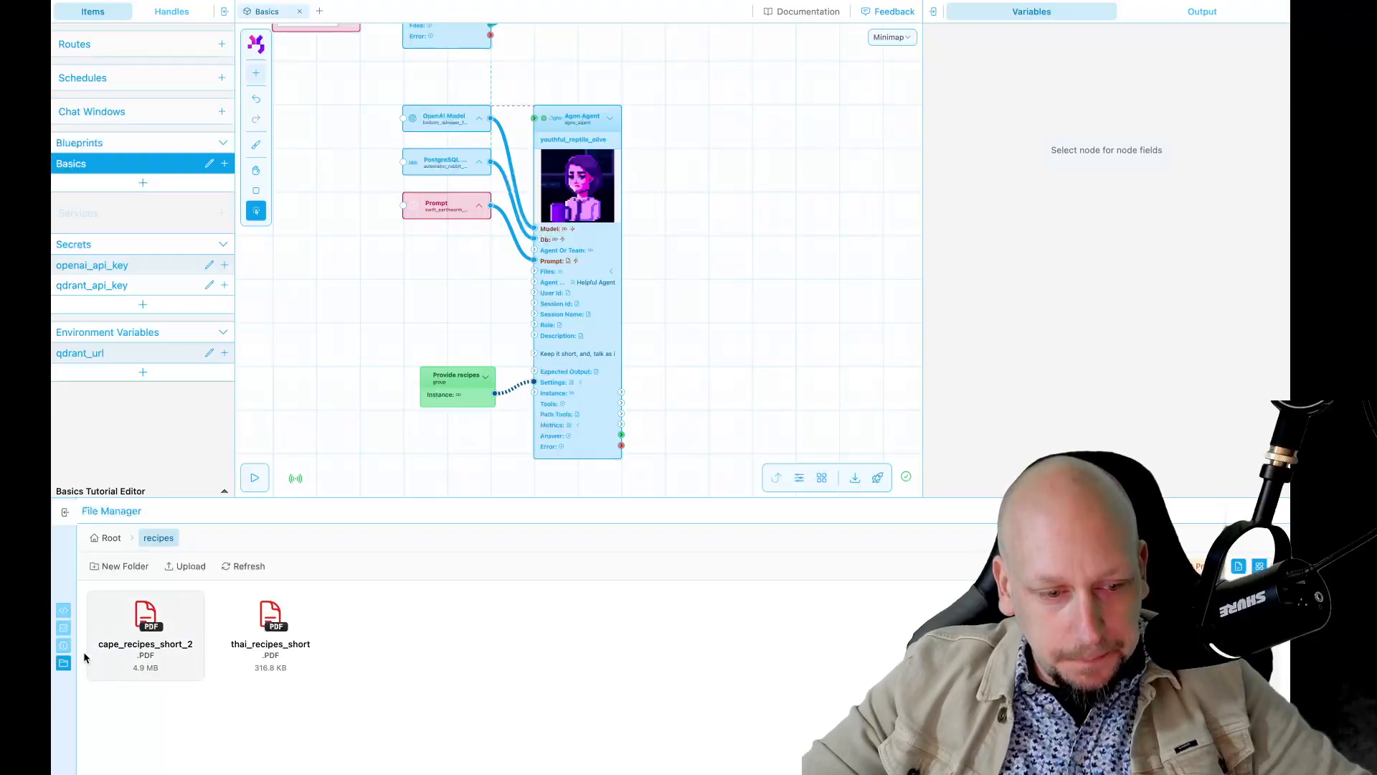
# Step: Show the logs and chat in place of the file manager, and enlarge the chat to full height beside the flow
pyautogui.click(64, 645)
pyautogui.click(64, 627)
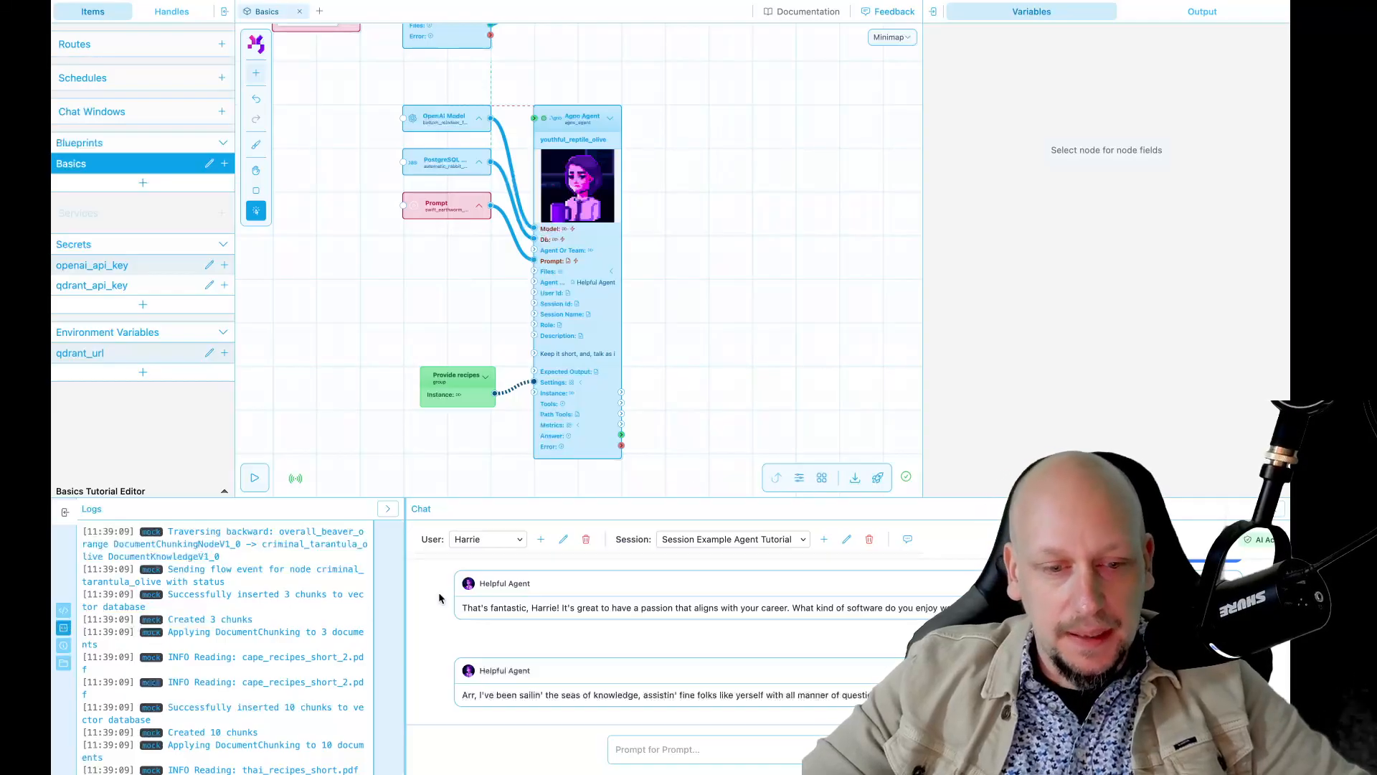
pyautogui.moveTo(404, 576); pyautogui.dragTo(514, 578)
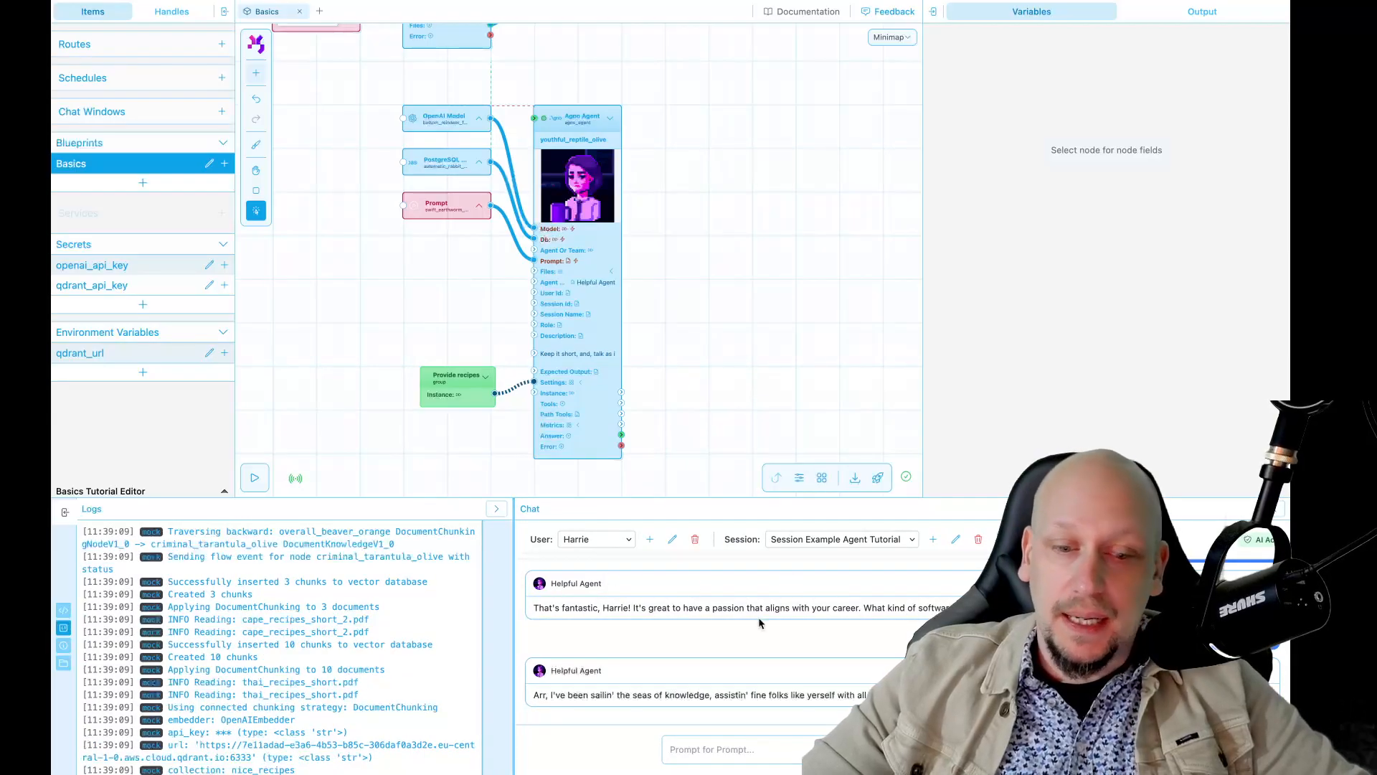
pyautogui.moveTo(733, 249); pyautogui.dragTo(778, 240)
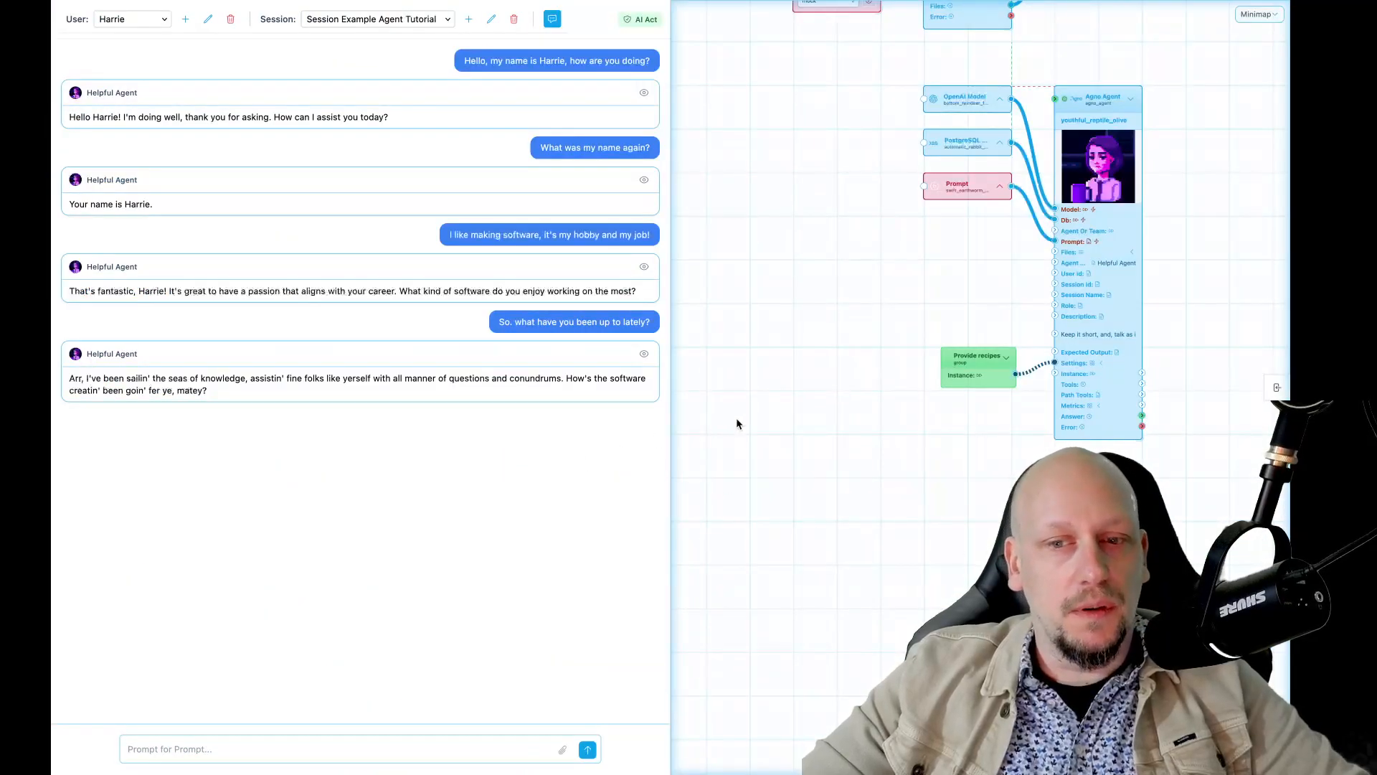
pyautogui.moveTo(870, 317); pyautogui.dragTo(848, 573)
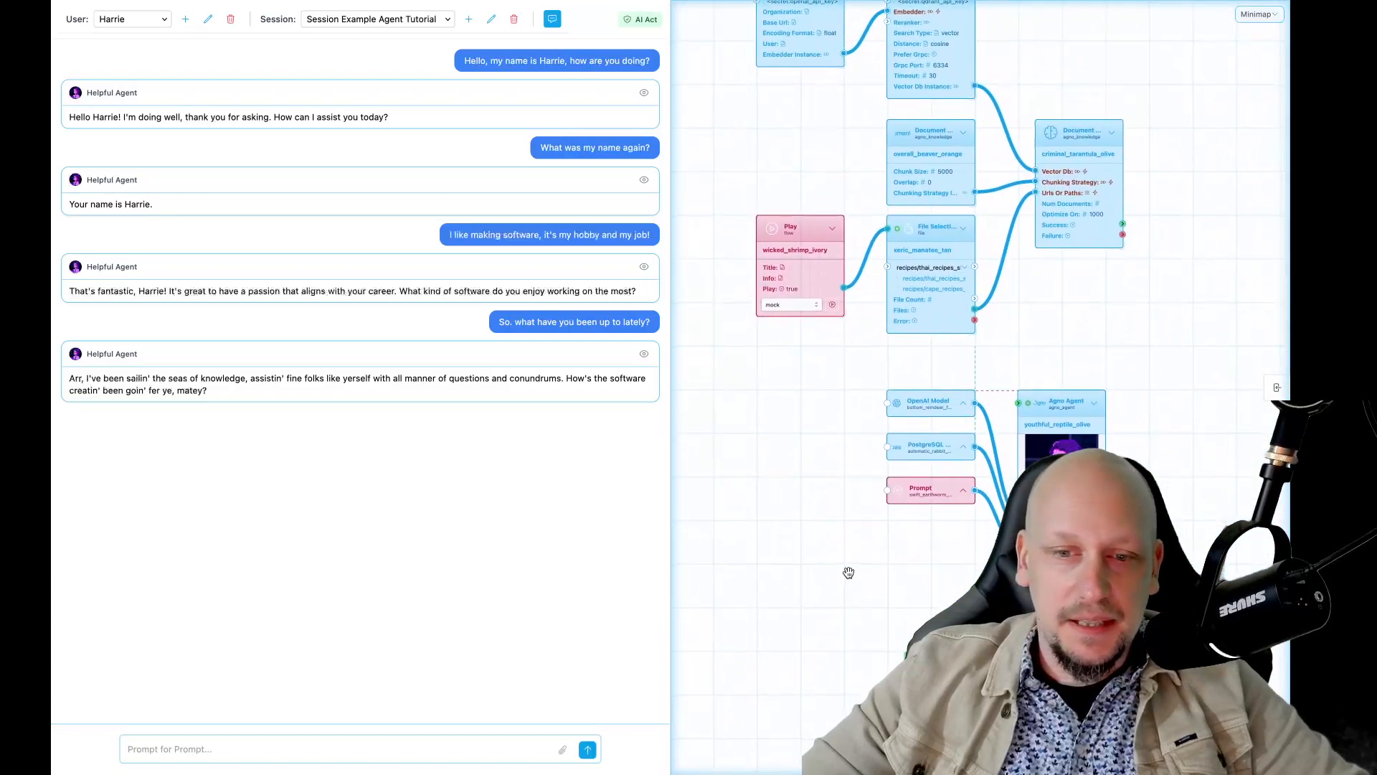
pyautogui.scroll(-2, 852, 570)
pyautogui.scroll(-1, 851, 570)
pyautogui.click(1043, 431)
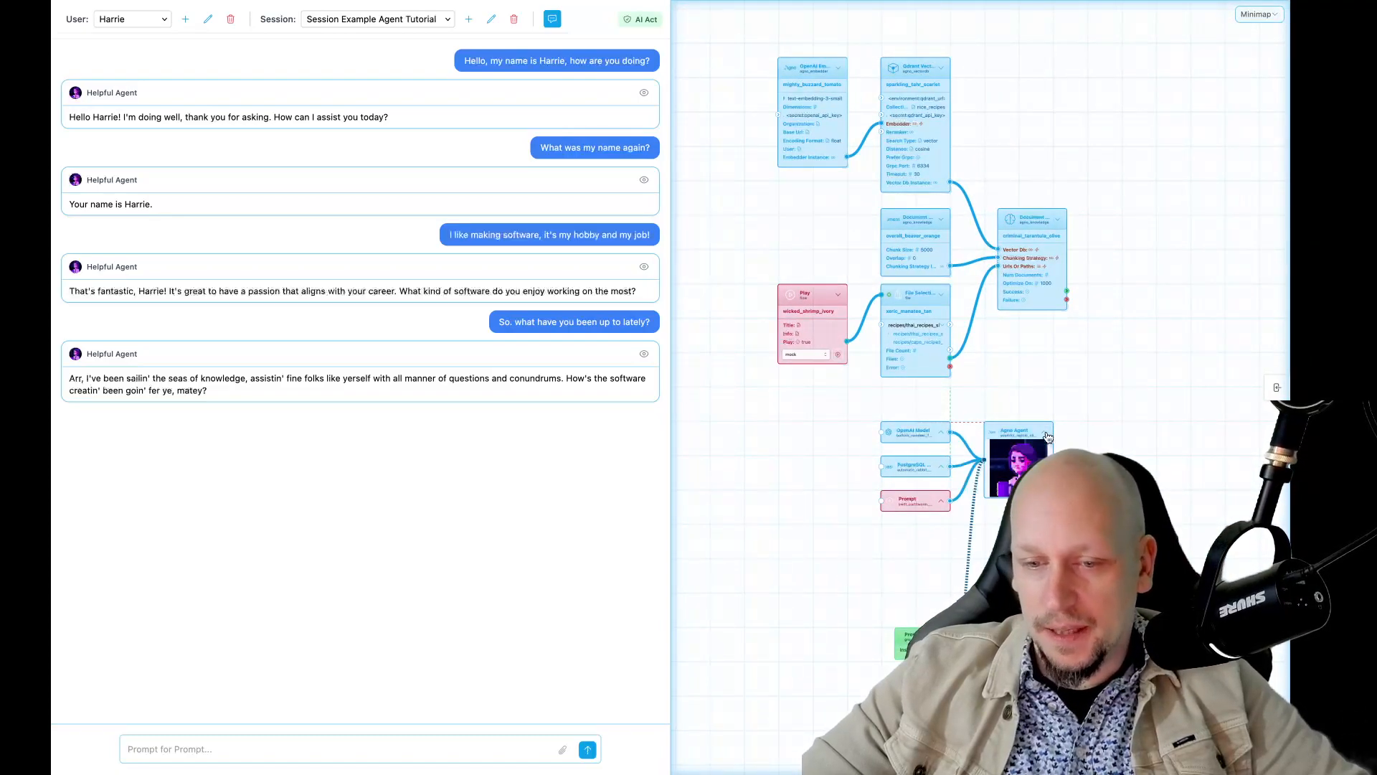
pyautogui.click(1046, 434)
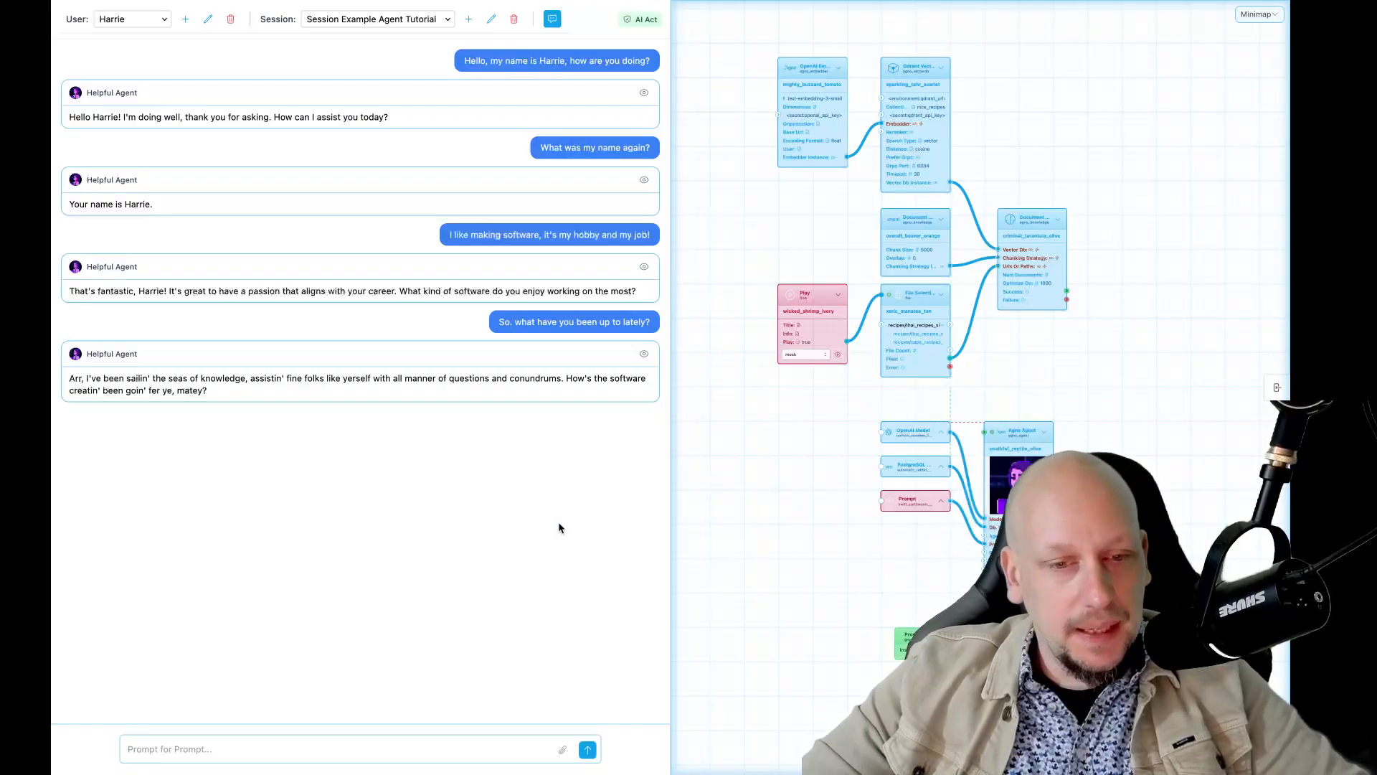
# Step: Create a new chat session named Recipes
pyautogui.click(469, 22)
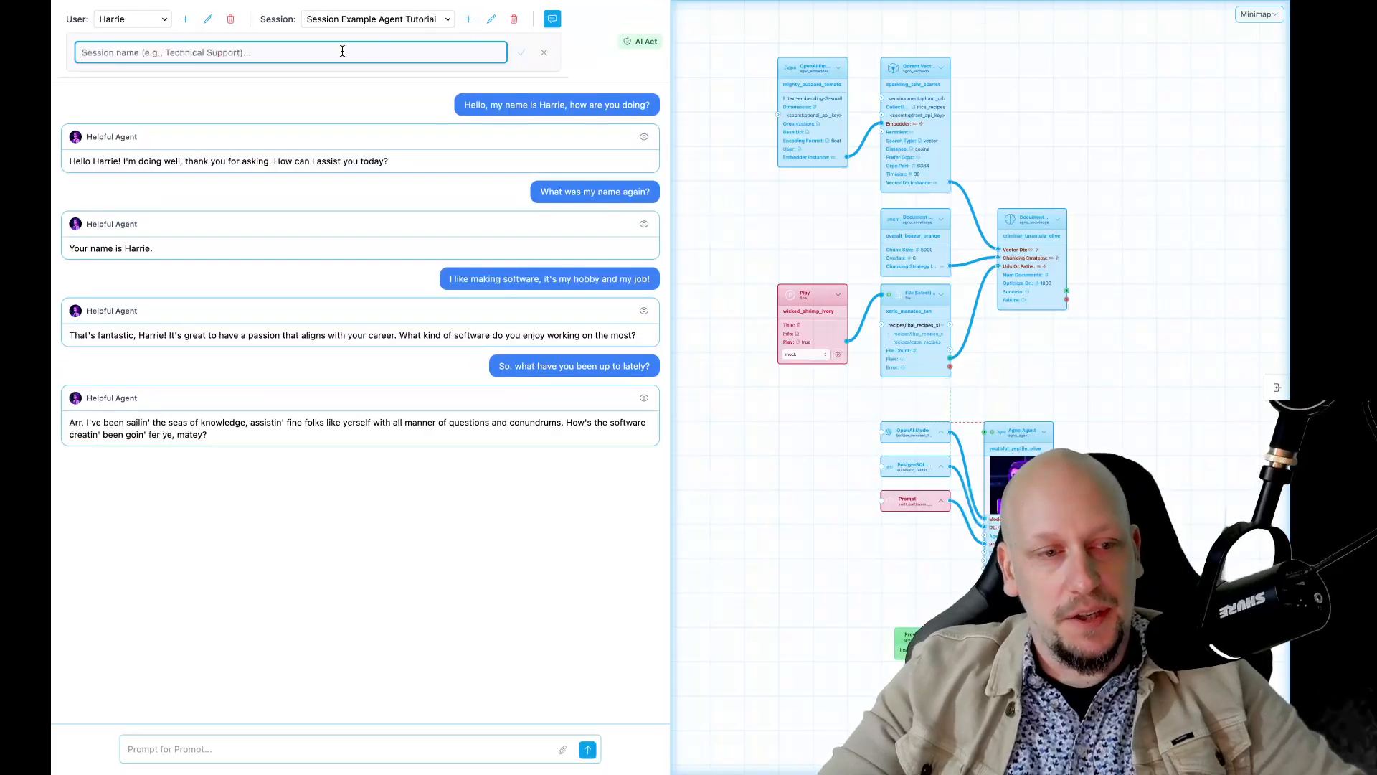
pyautogui.write('Recipes')
pyautogui.press('Return')
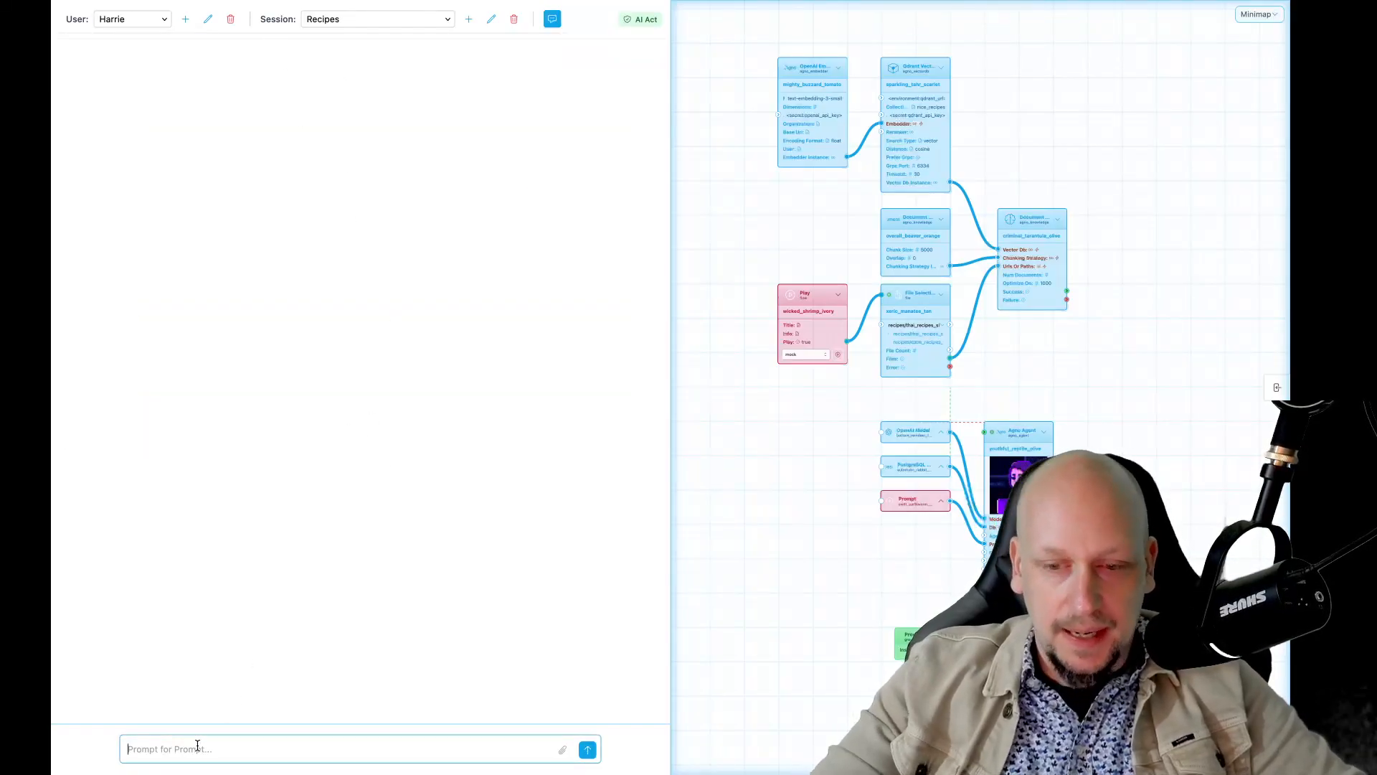
# Step: Ask the agent in the chat "How many shrimps are in the pad thai recipe?"
pyautogui.write('H')
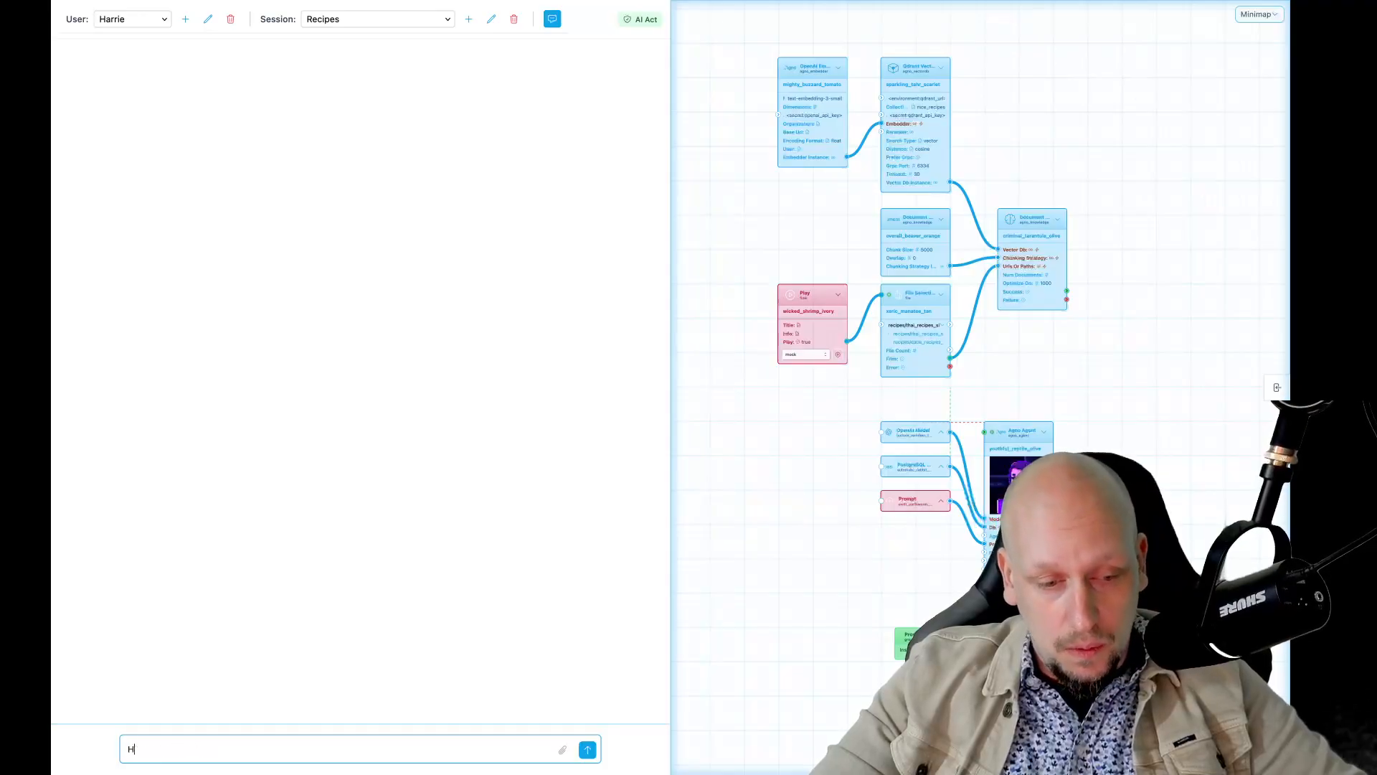
pyautogui.write('ow many shrimps are in the pad thai recipe')
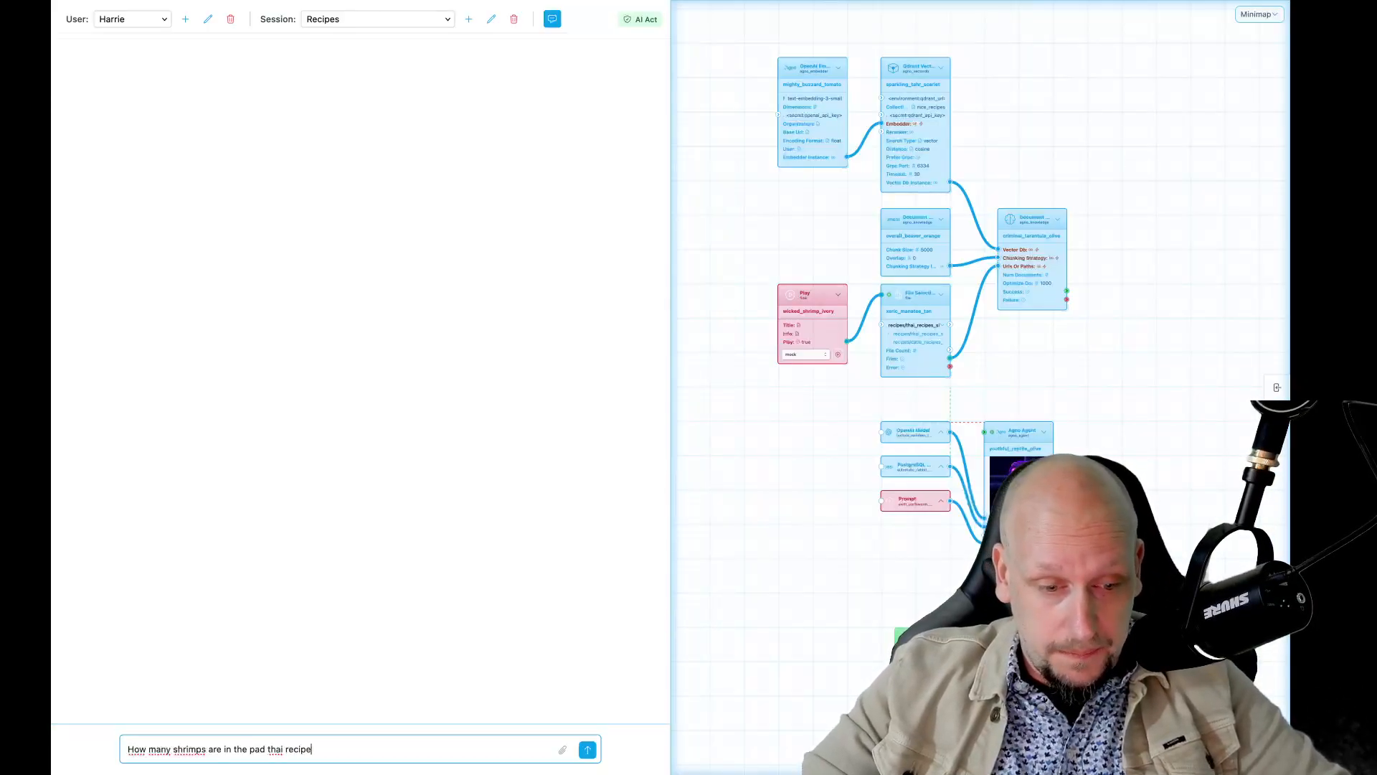
pyautogui.press('Return')
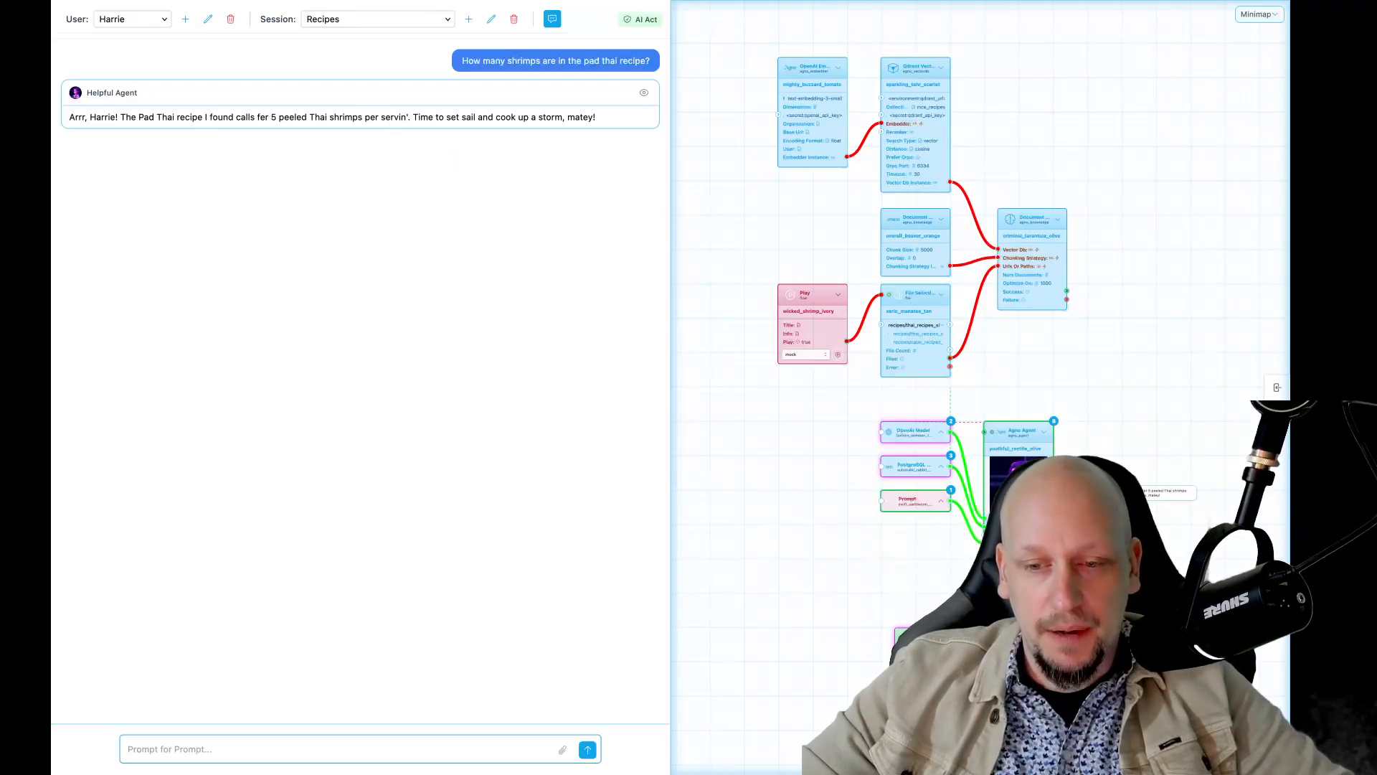
# Step: Examine the executed flow around the Agno Agent, including its connected nodes, the Provide recipes group and the order in which they ran
pyautogui.scroll(3, 1108, 504)
pyautogui.click(1082, 436)
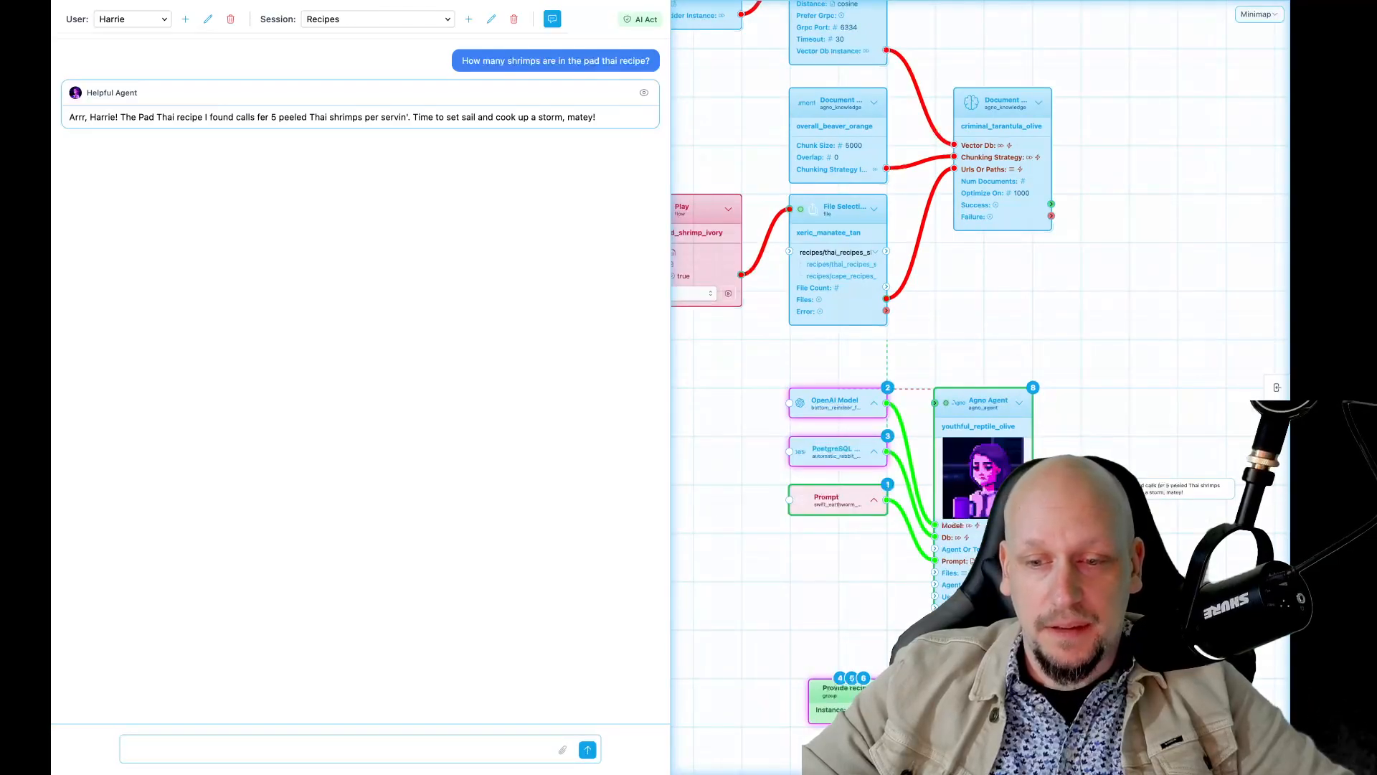
pyautogui.moveTo(1086, 518); pyautogui.dragTo(1087, 469)
pyautogui.scroll(-2, 1109, 432)
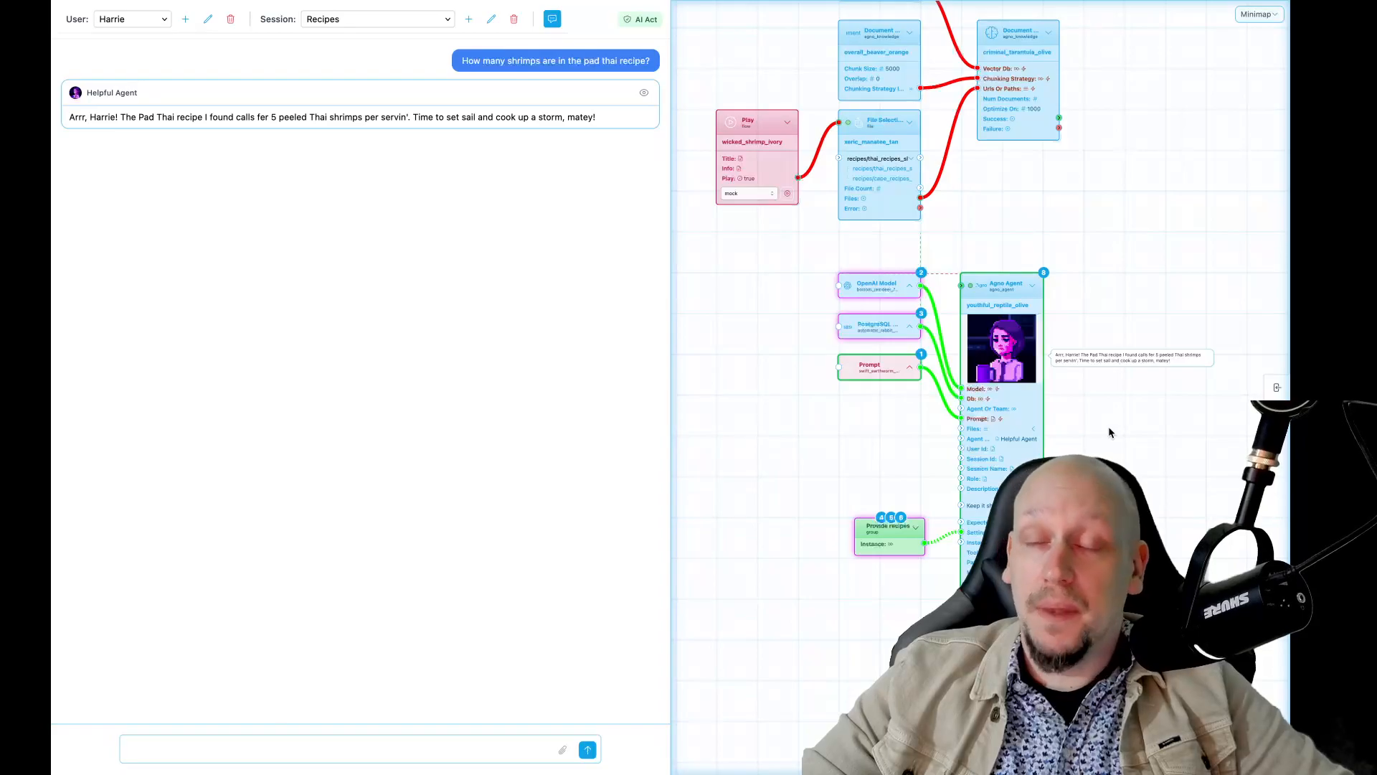
pyautogui.scroll(-1, 1060, 268)
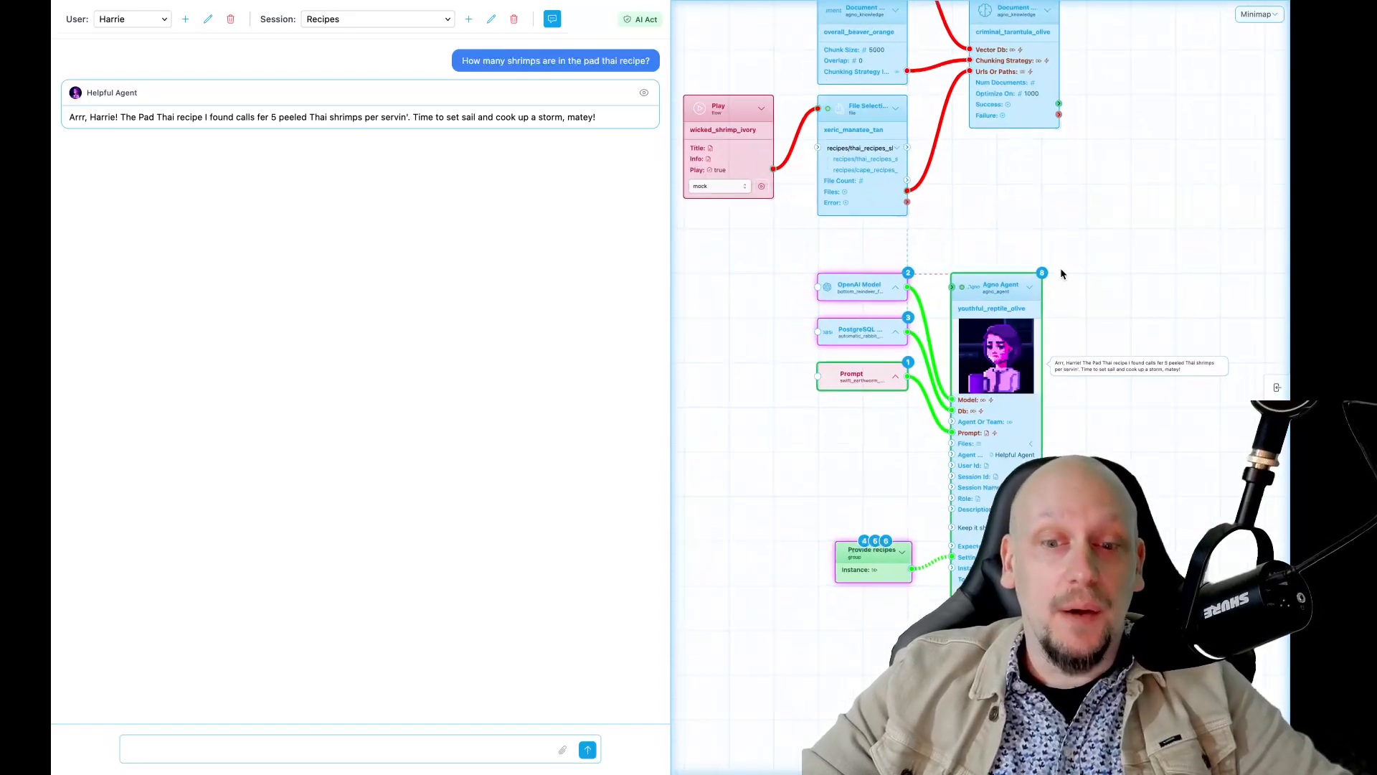
pyautogui.scroll(-2, 1054, 312)
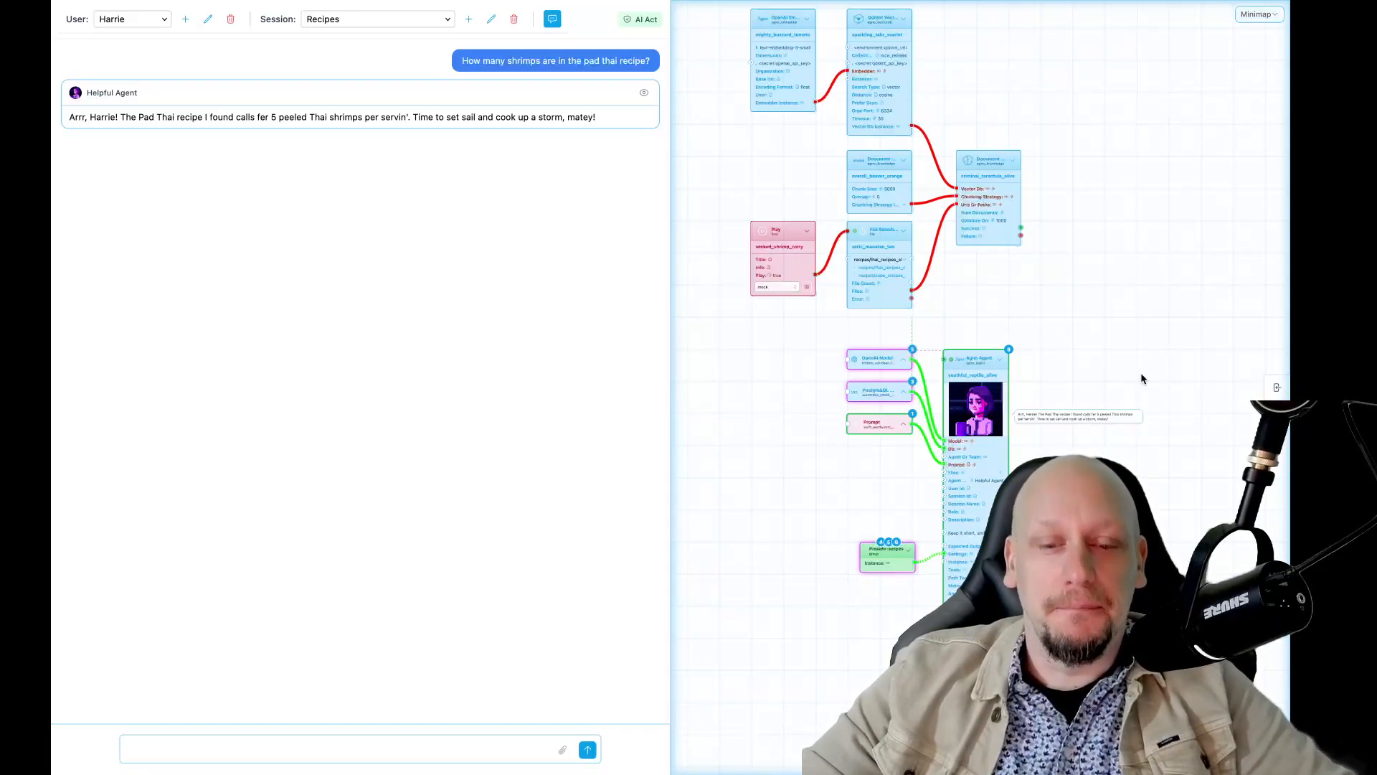
pyautogui.hotkey('ctrl', 'Left')
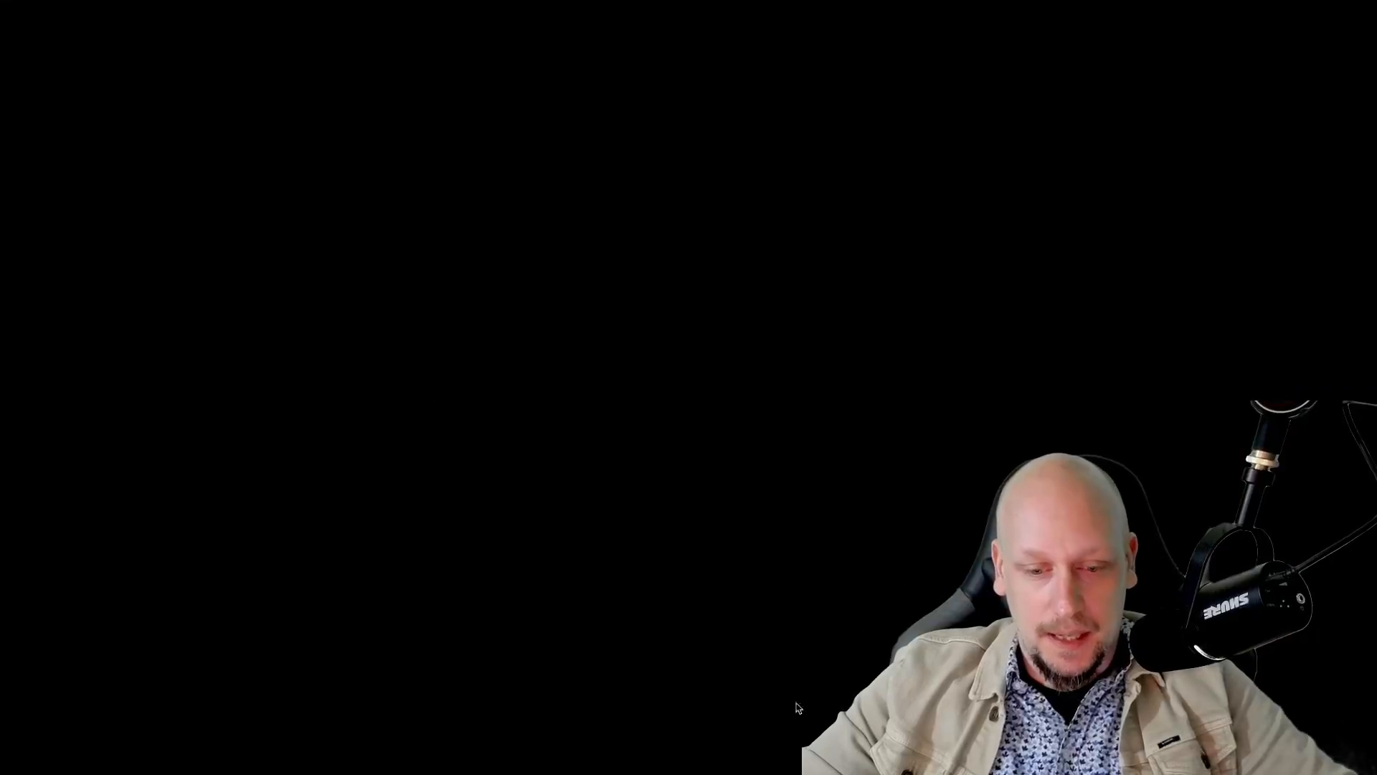